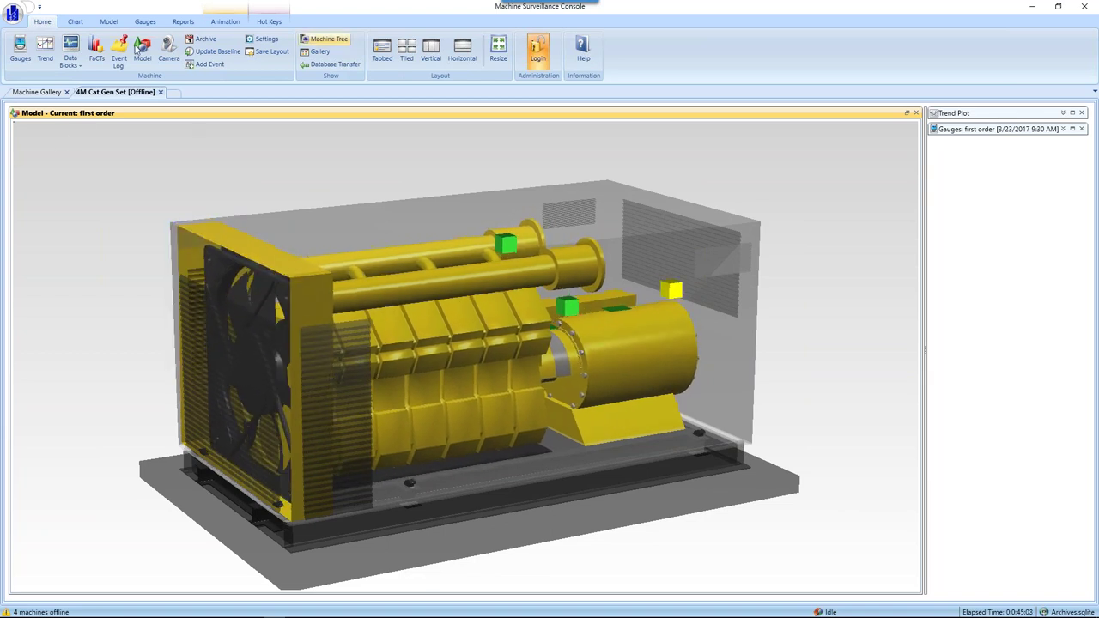
Arrange the 4M Cat Gen Set windows in a tabbed layout and view its gauges, model and trend plot
left_click(74, 23)
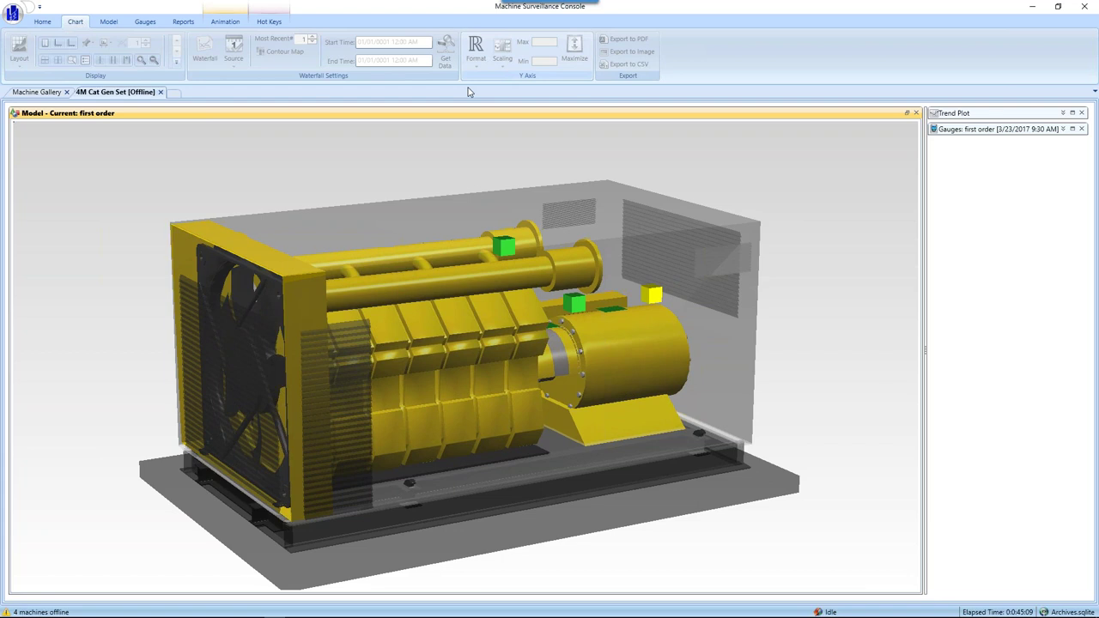
scroll(360, 64, "up", 1)
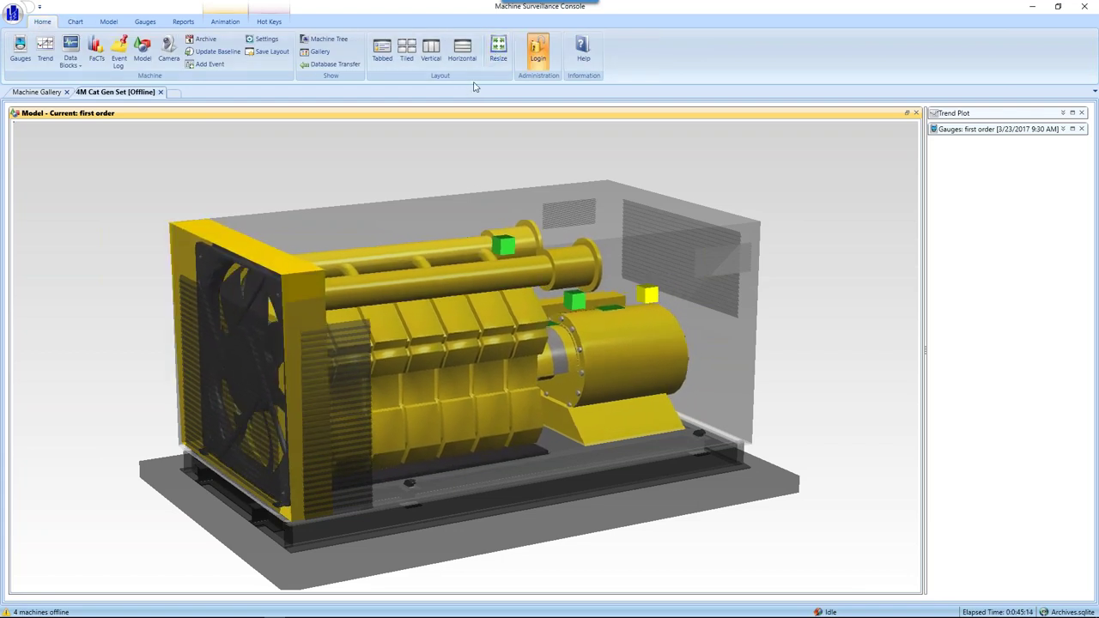
left_click(381, 55)
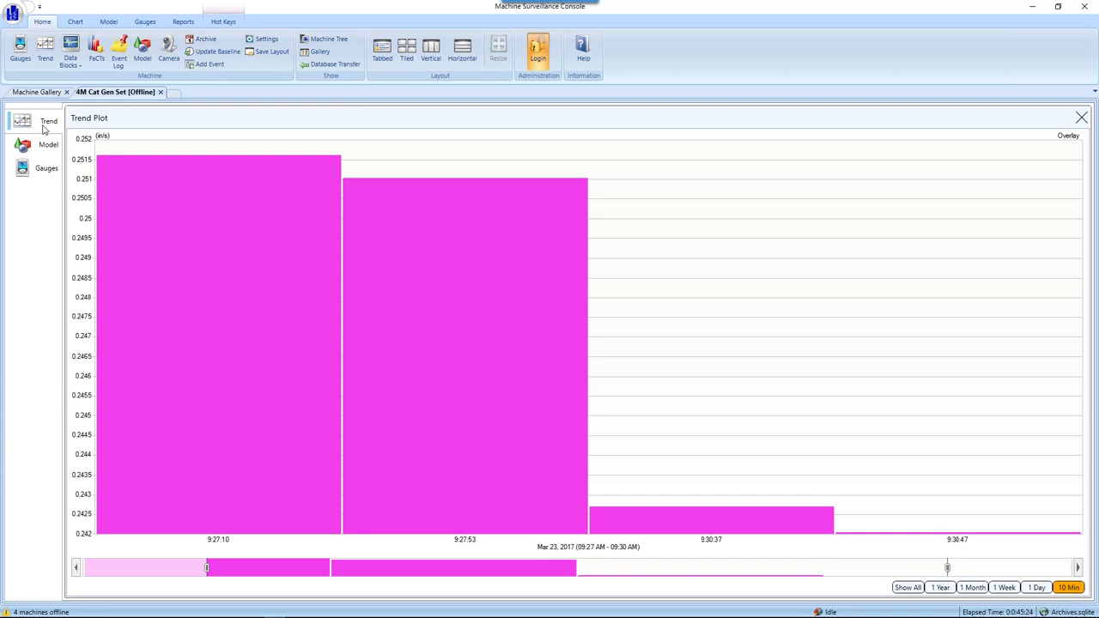
left_click(41, 169)
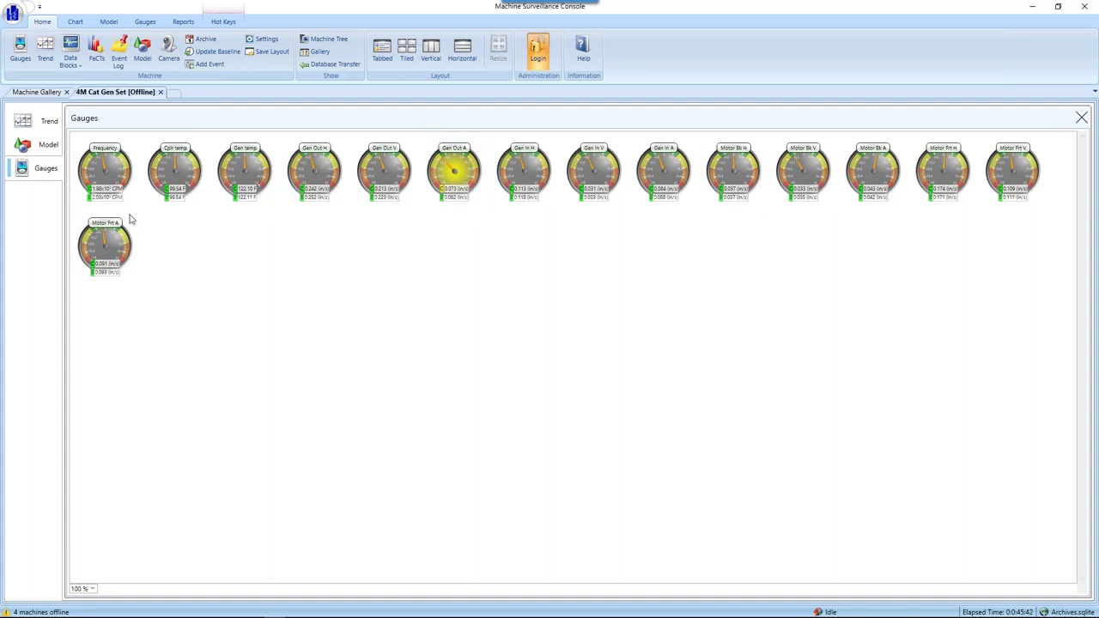
left_click(42, 152)
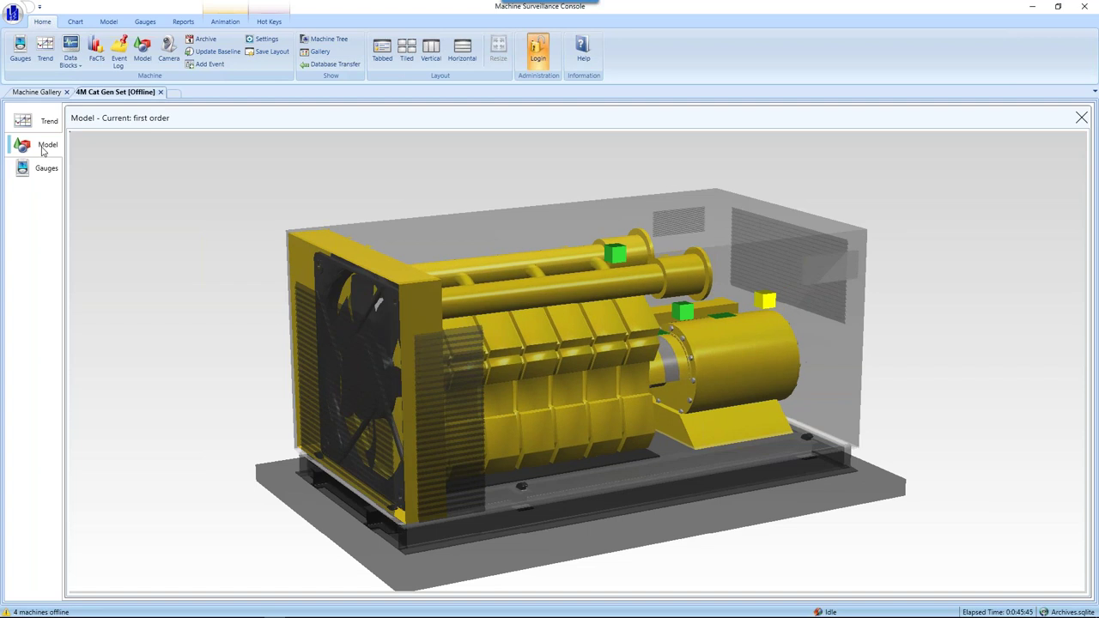
left_click(49, 123)
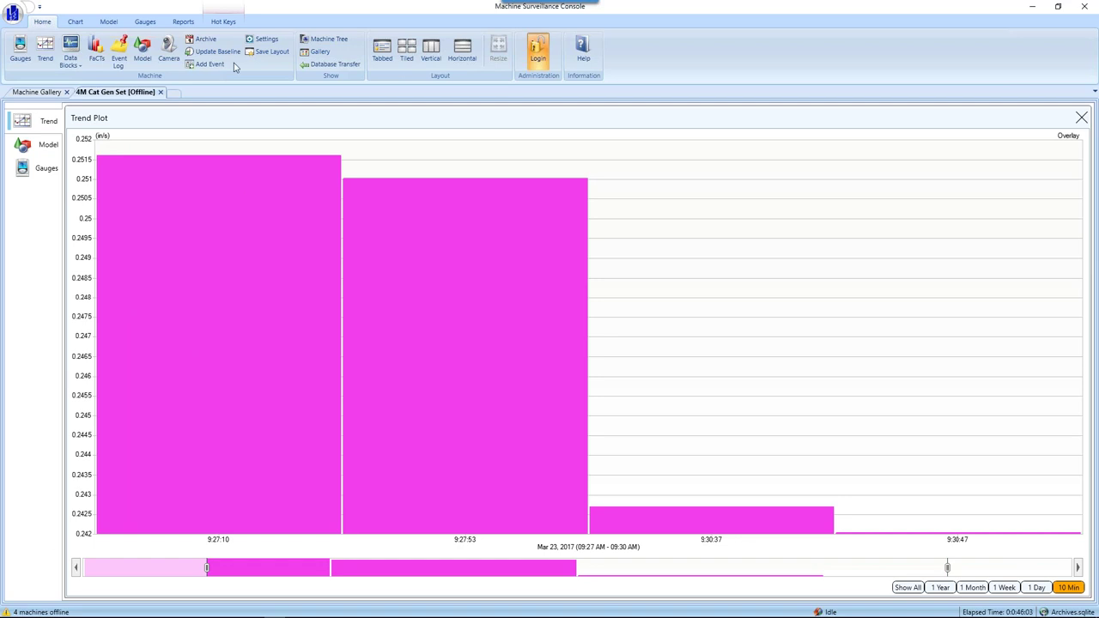
Shrink the console to a floating window over the ME'scope project and acquire data for the 4M Cat Gen Set
left_click(225, 22)
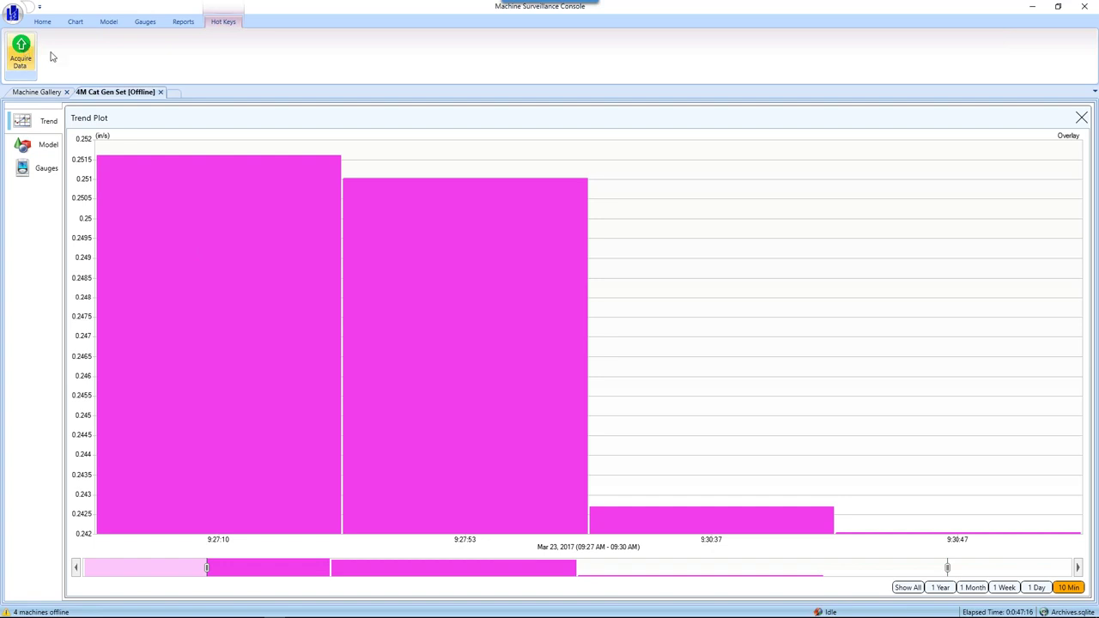
left_click(1056, 7)
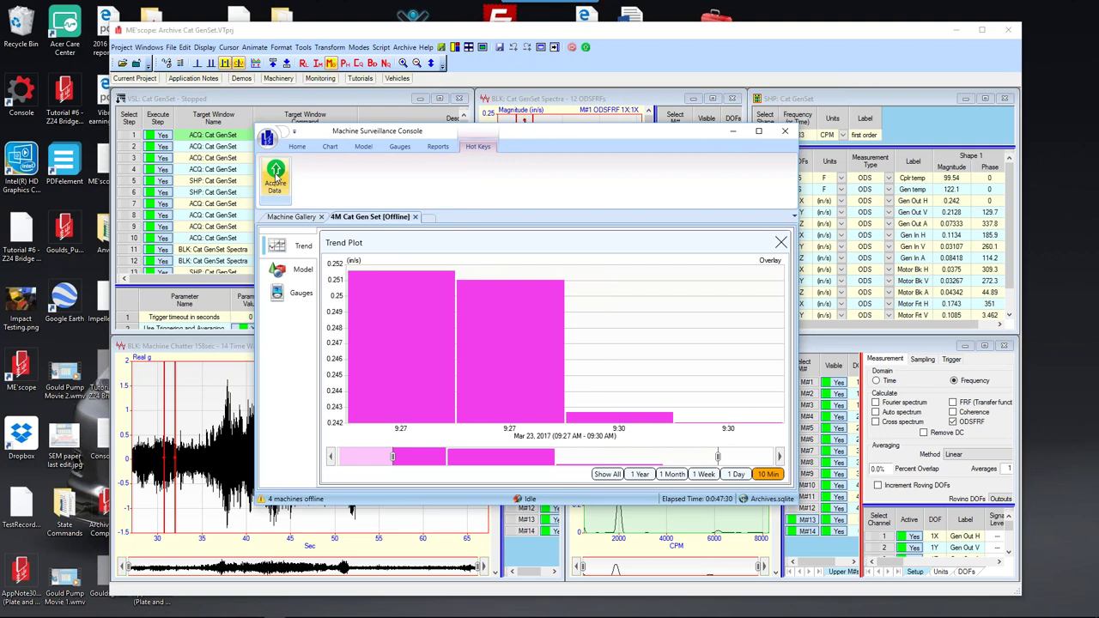
left_click_drag(418, 137, 482, 129)
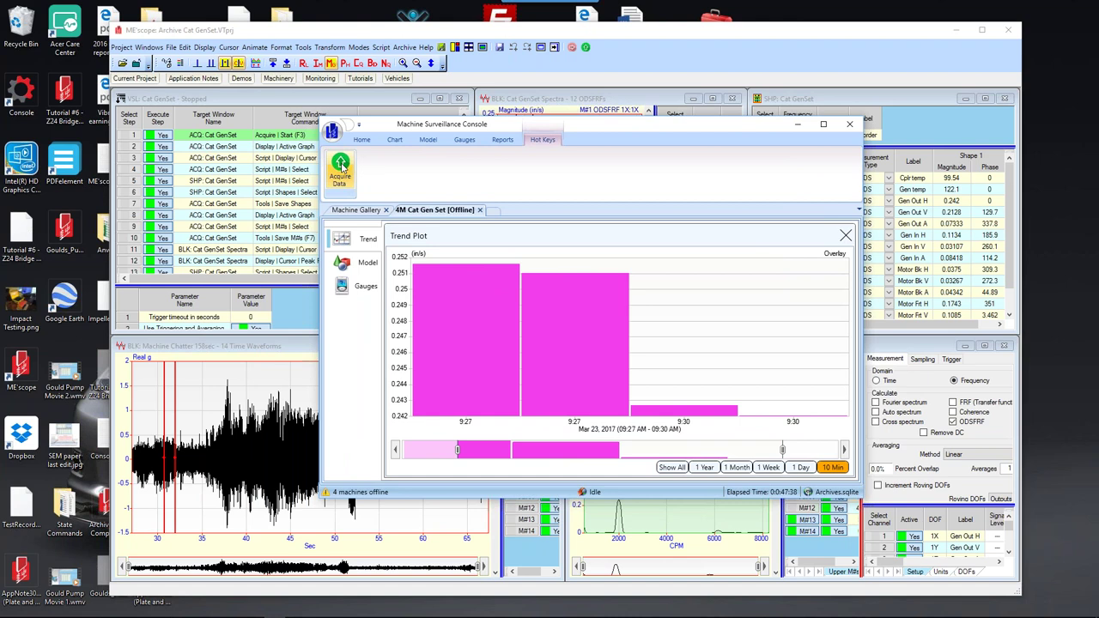
left_click(342, 168)
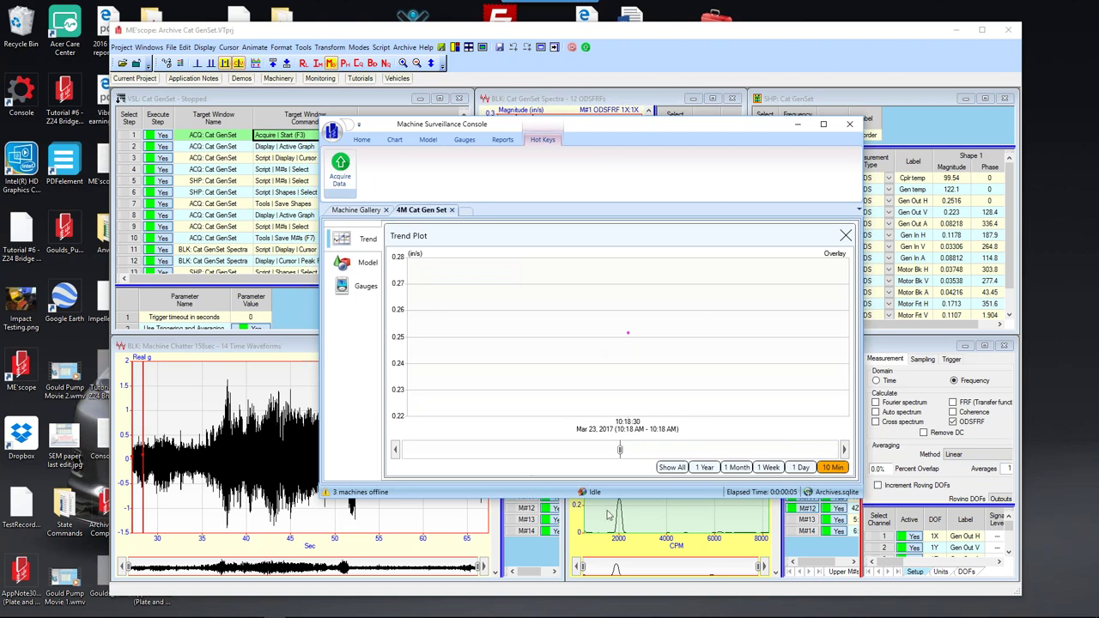
Show all records in the trend plot and check the first order gauges in its plot selection list
left_click(670, 466)
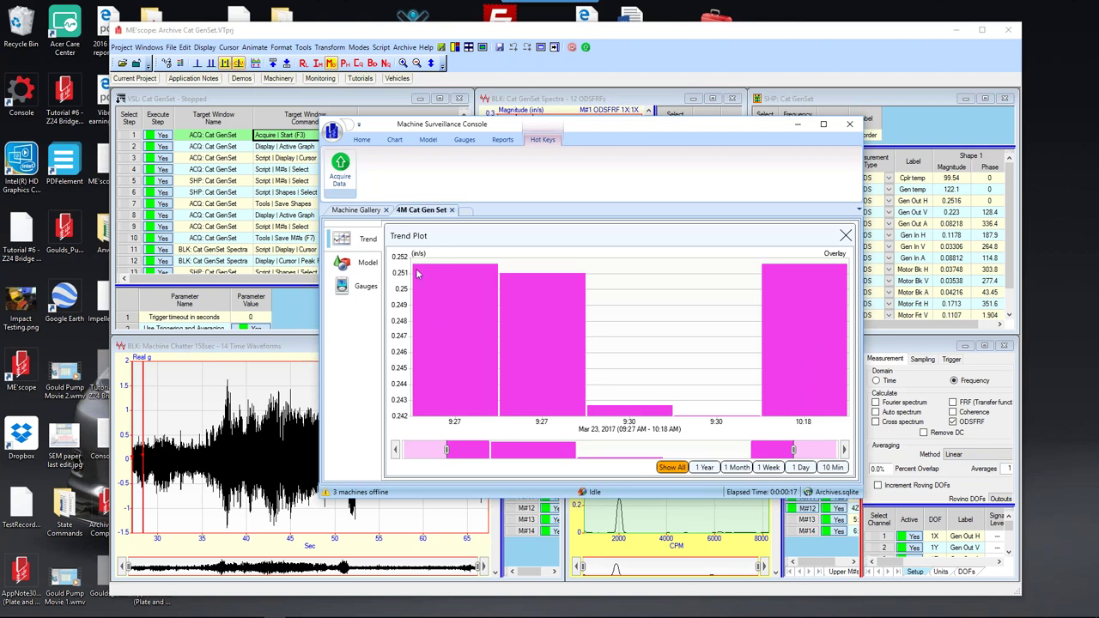
right_click(448, 321)
mouse_move(495, 371)
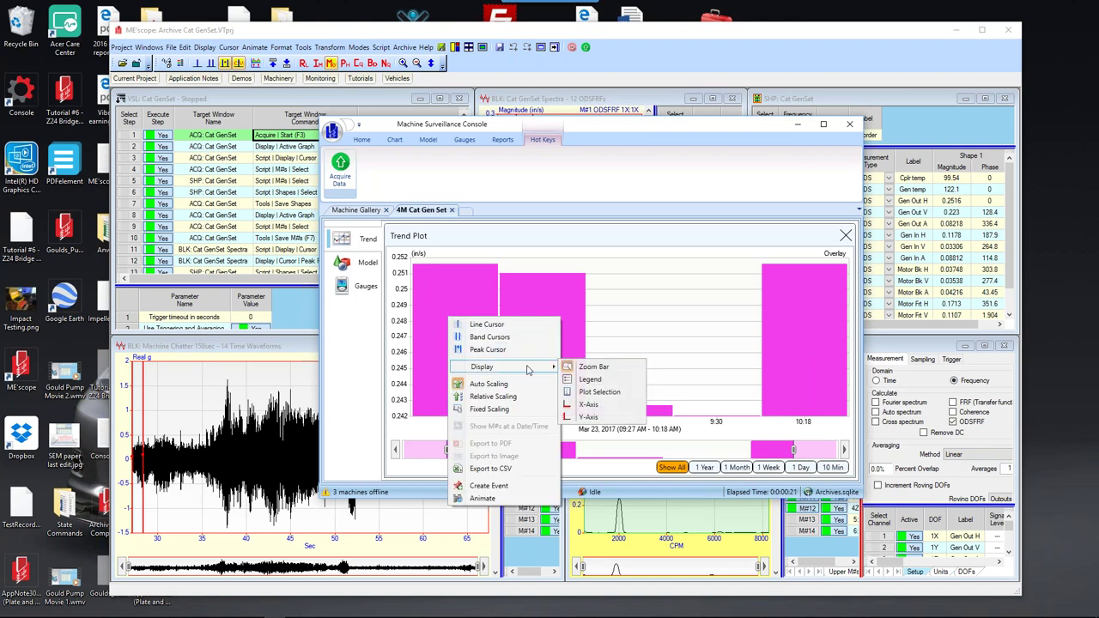
left_click(599, 394)
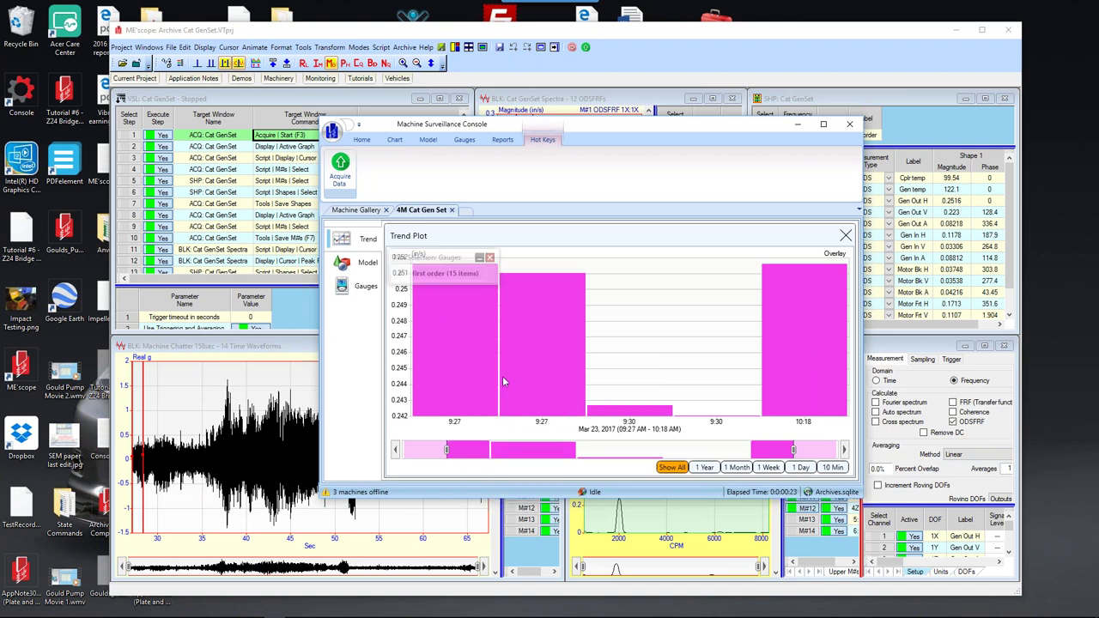
left_click(400, 275)
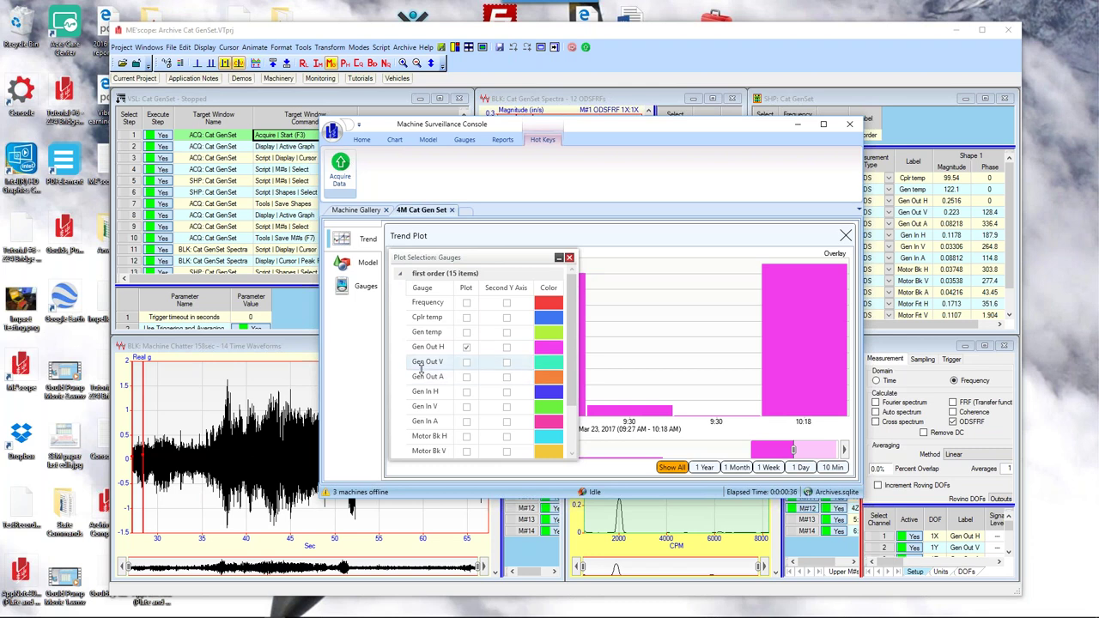
left_click(569, 259)
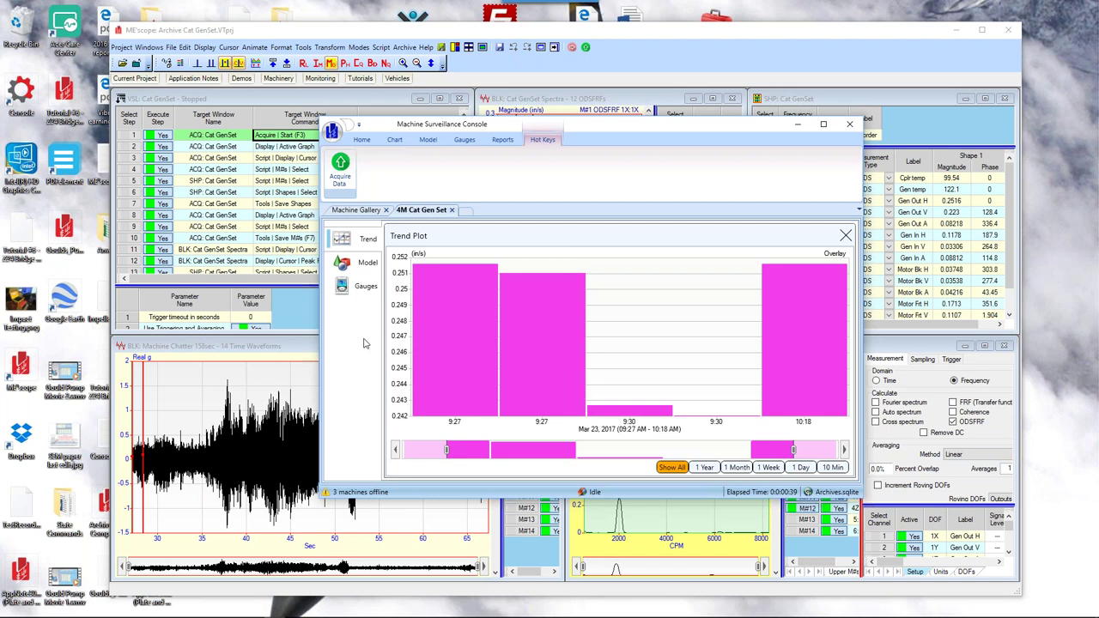
Acquire three more data sets for the 4M Cat Gen Set and move the console window off the ME'scope spectra
left_click(342, 170)
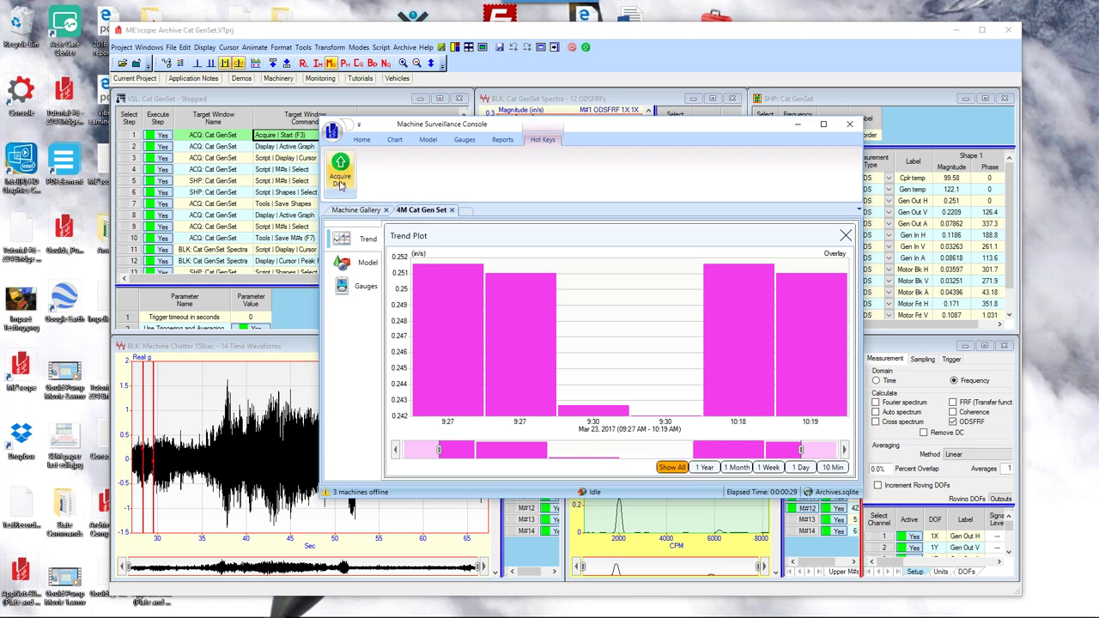
left_click(340, 186)
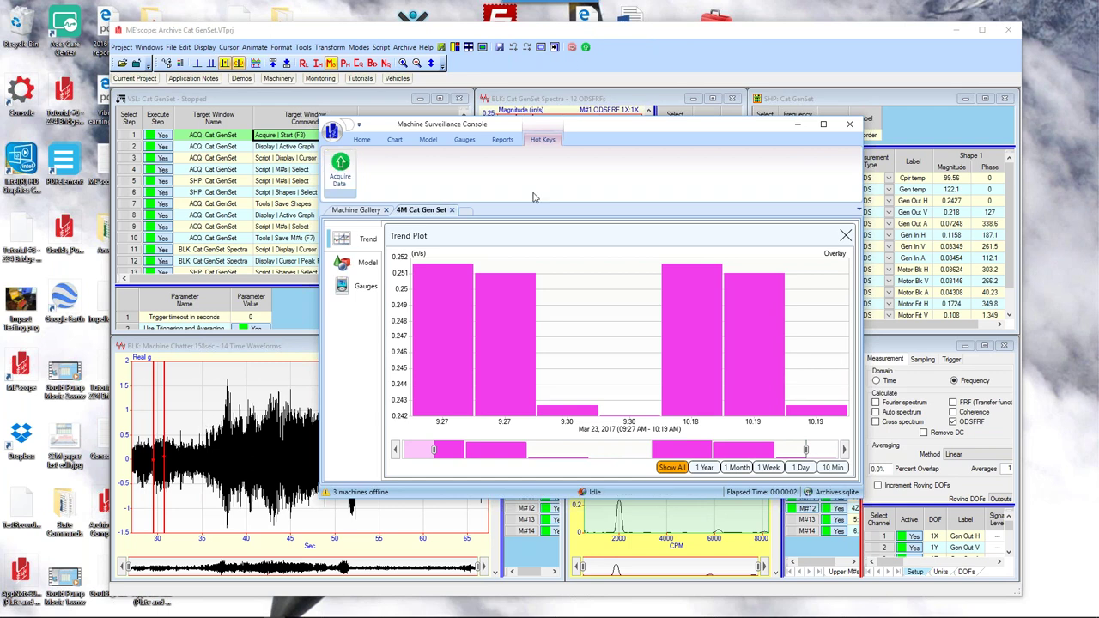
left_click_drag(614, 126, 700, 243)
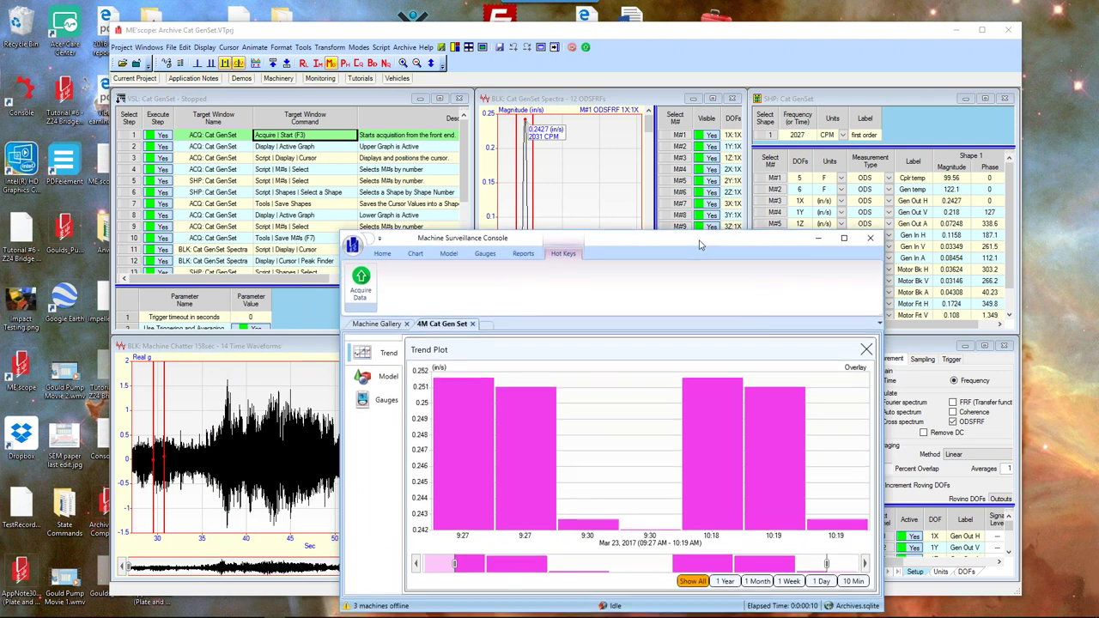
left_click(360, 290)
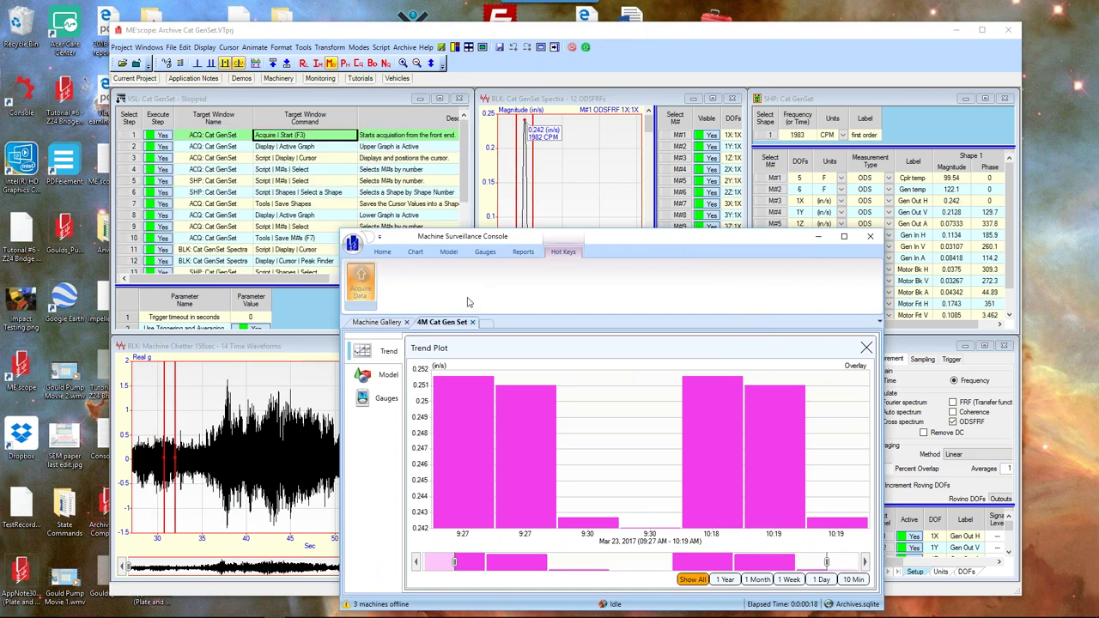
Switch to ME'scope, browse the Cat GenSet Spectra to trace M#5, and return to the Machine Surveillance Console
left_click(651, 125)
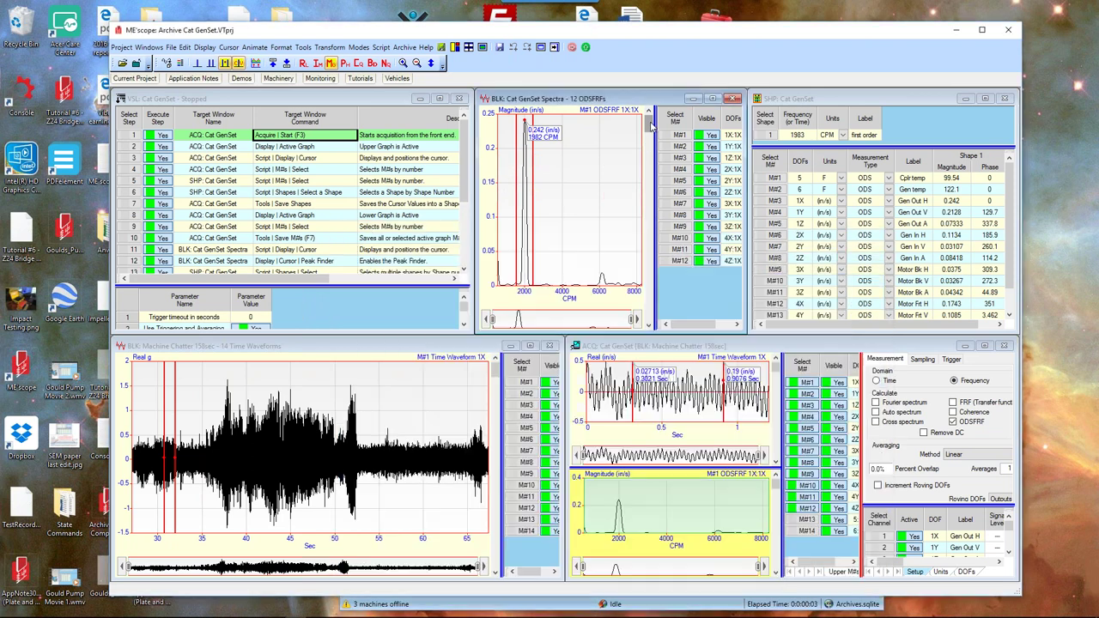
left_click_drag(650, 124, 648, 181)
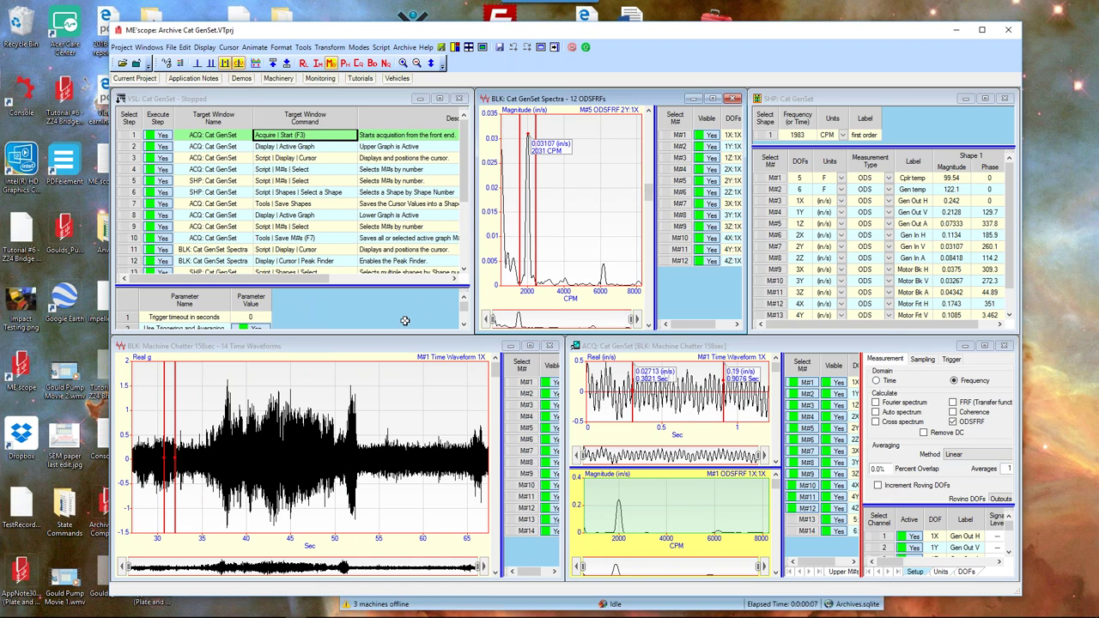
mouse_move(273, 611)
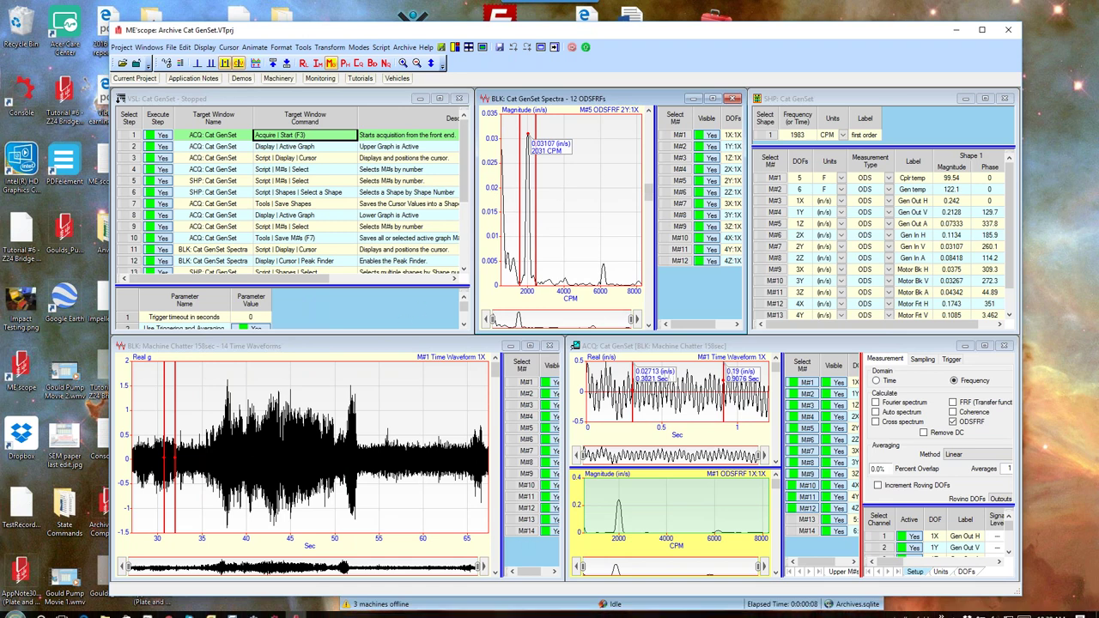
left_click(273, 611)
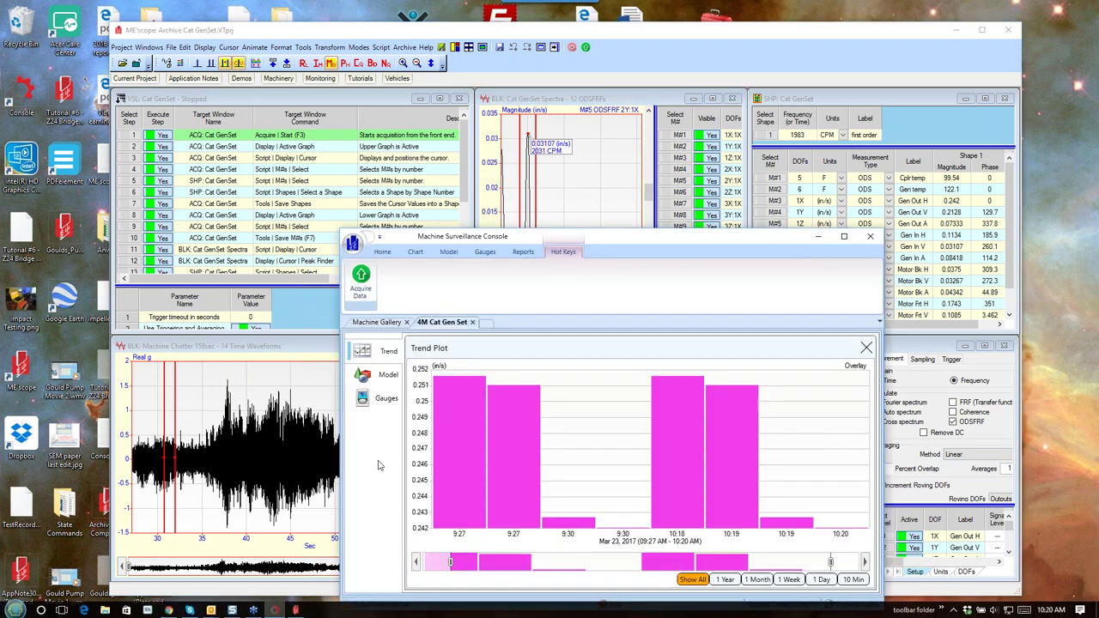
Acquire data twice more for the 4M Cat Gen Set and inspect the Motor Bk gauges on its model
left_click(360, 289)
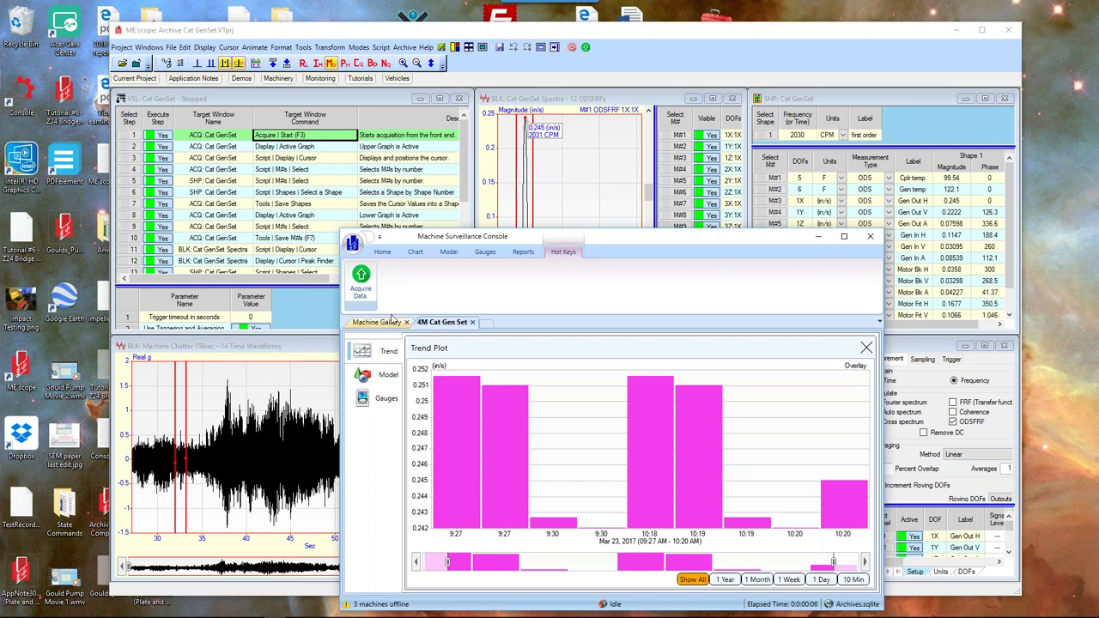
left_click(362, 279)
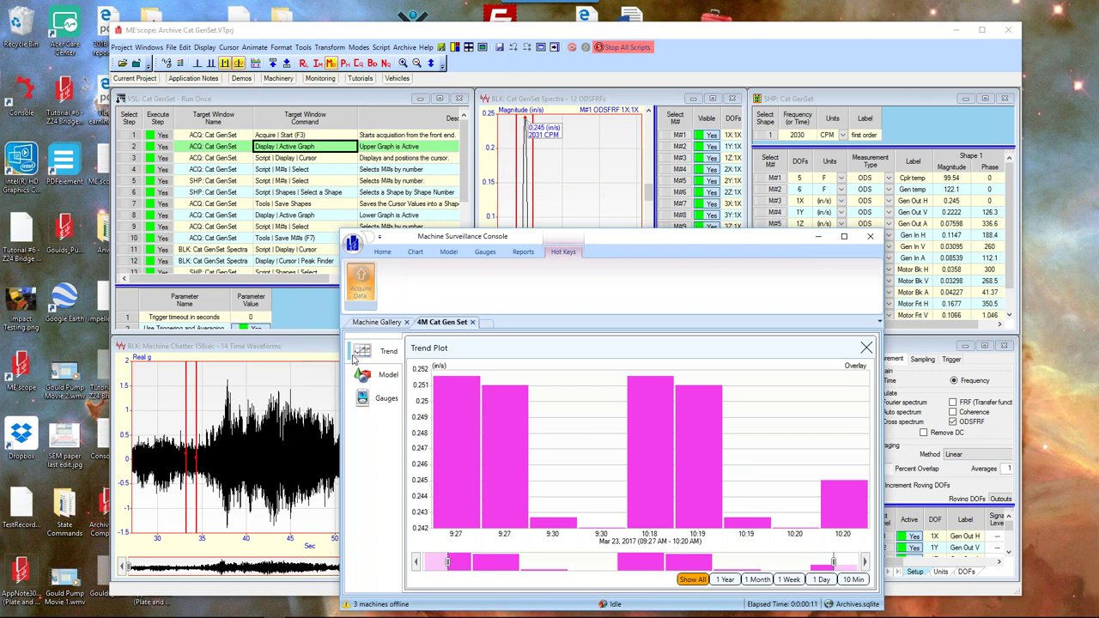
left_click(366, 378)
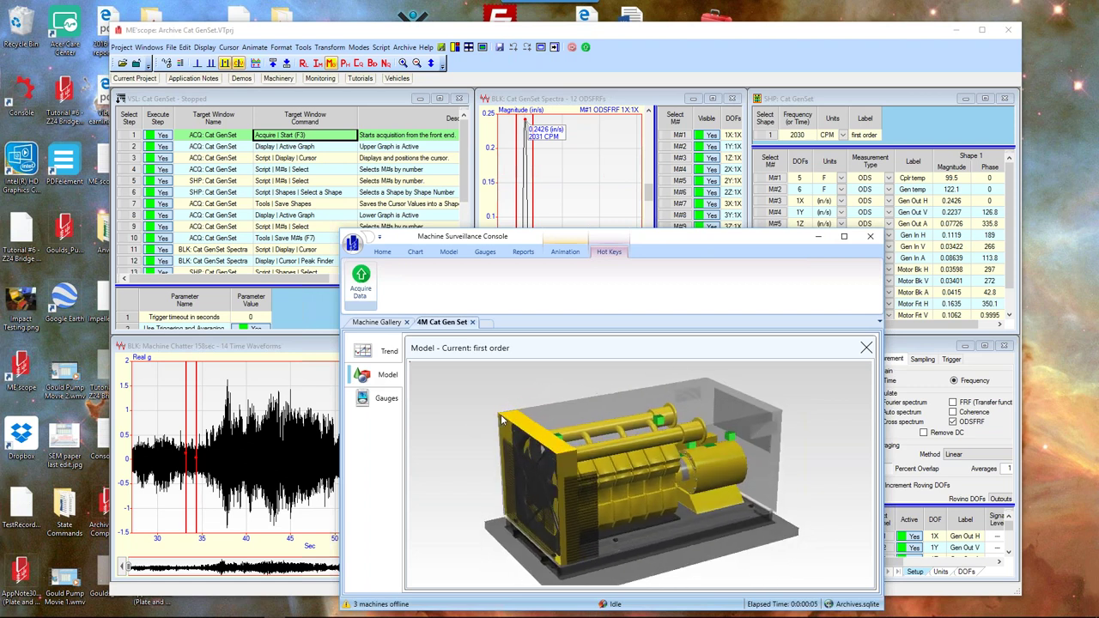
mouse_move(660, 424)
mouse_move(707, 431)
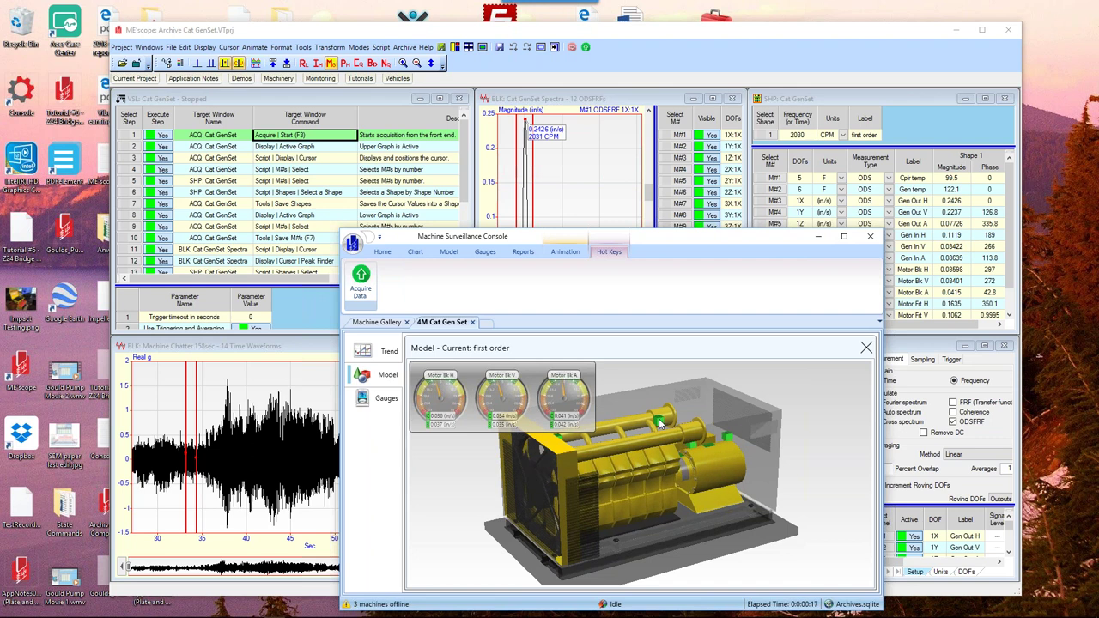
Open the 4M Hammer Mill's ME'scope project from the Machine Gallery and display the machine's trend plot
left_click(376, 322)
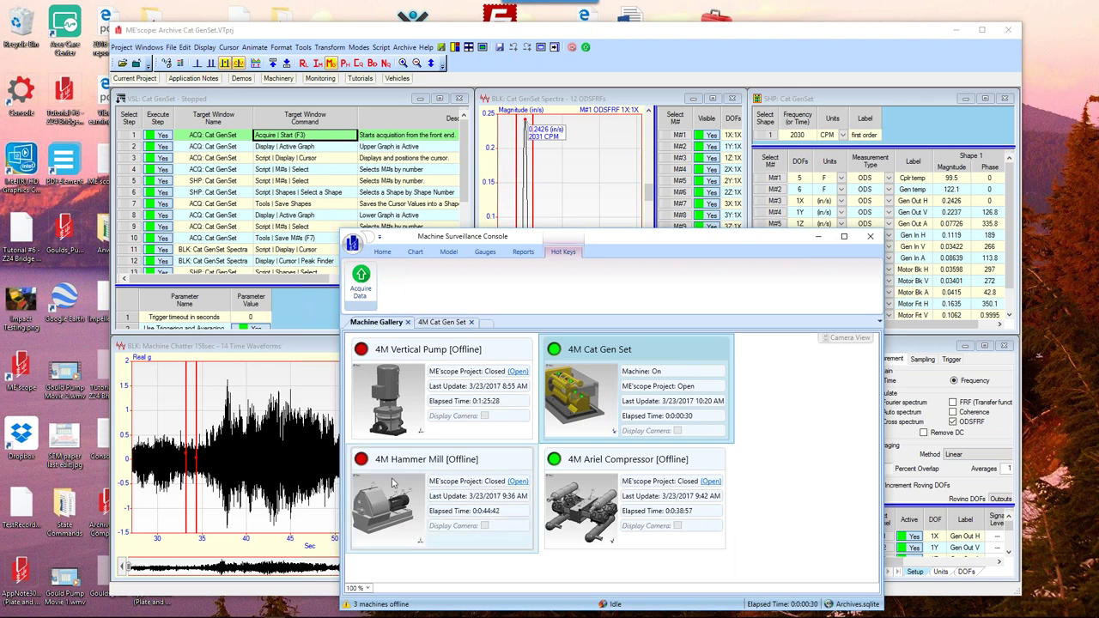
left_click(517, 483)
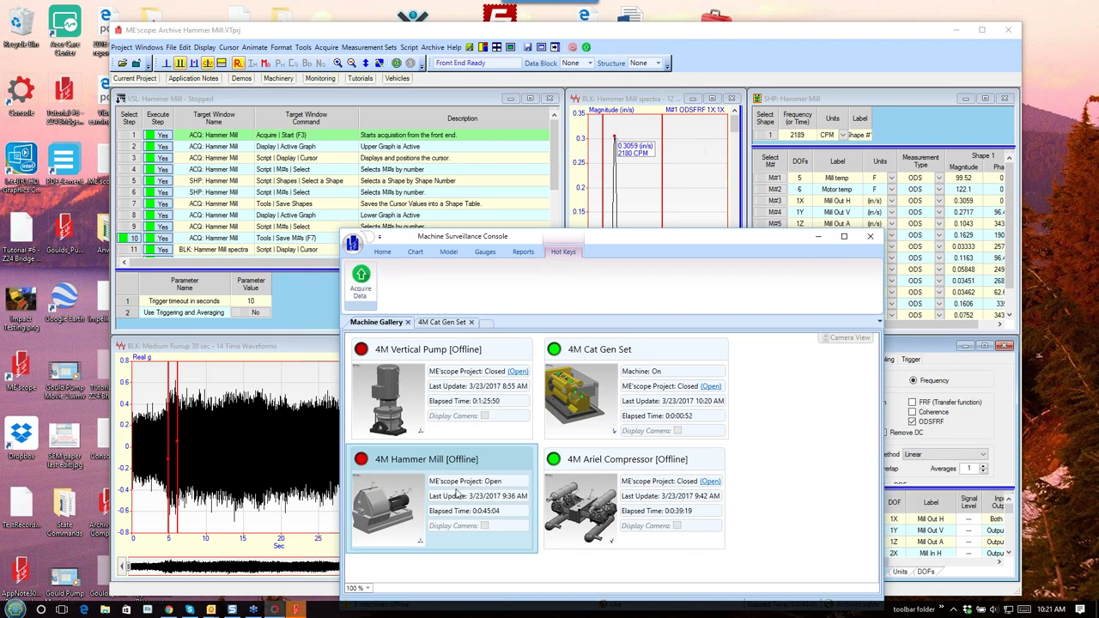
double_click(468, 472)
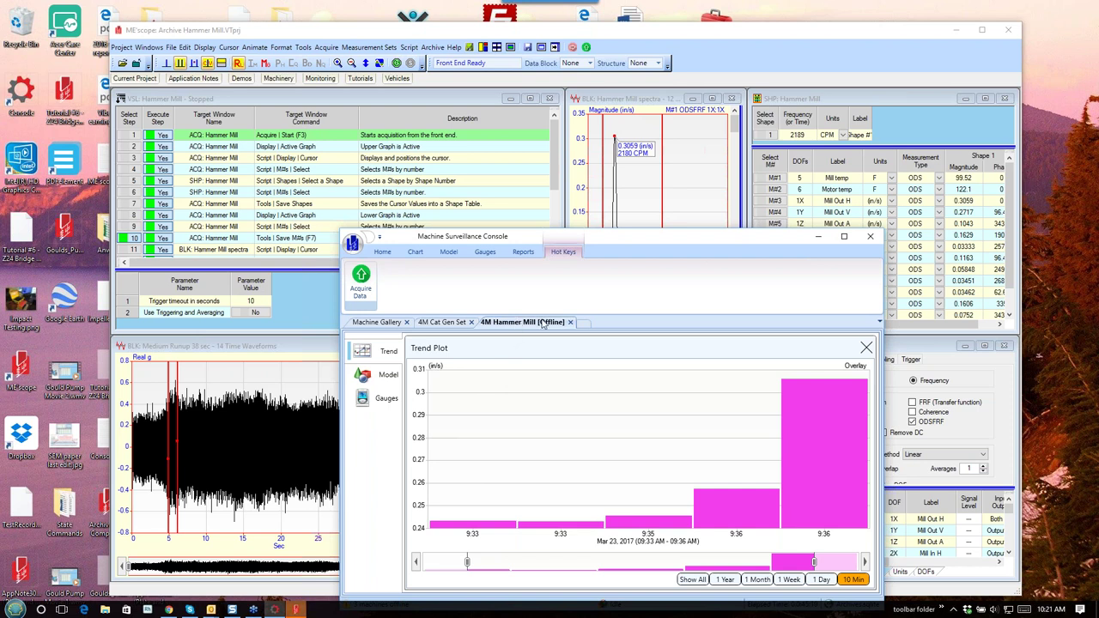
Look through the open machine views, return to the 4M Hammer Mill and acquire data for it
left_click(454, 328)
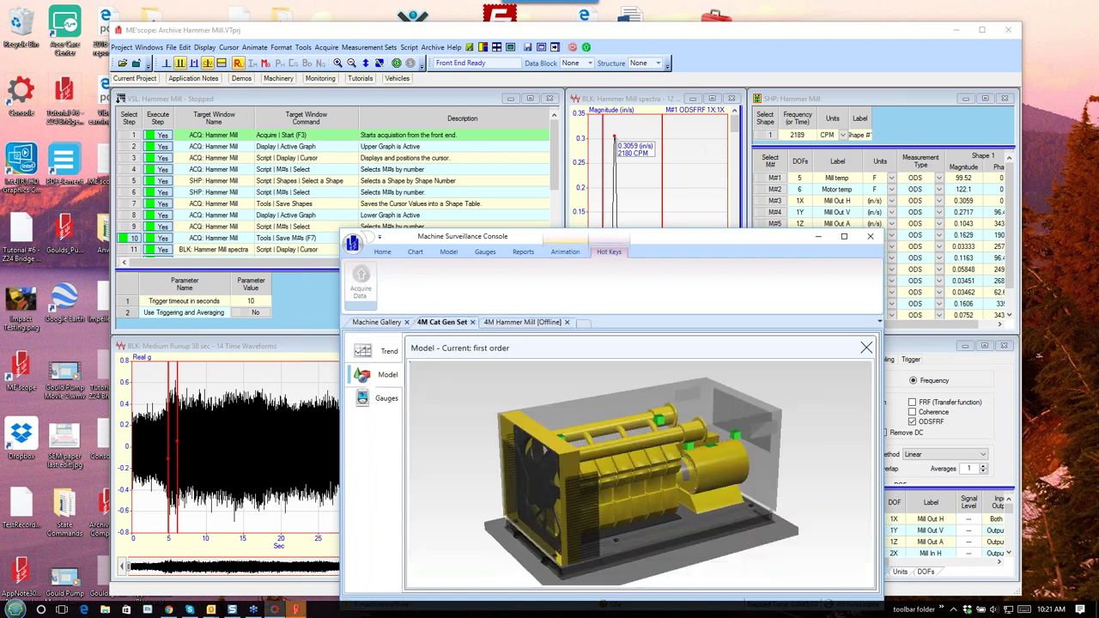
left_click(522, 322)
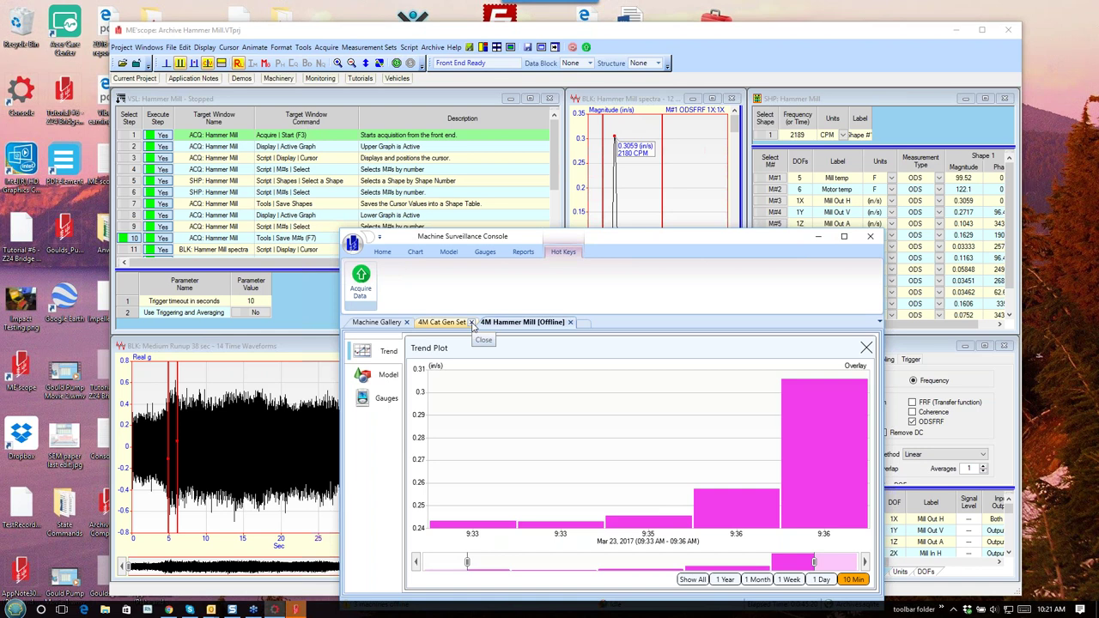
left_click(376, 322)
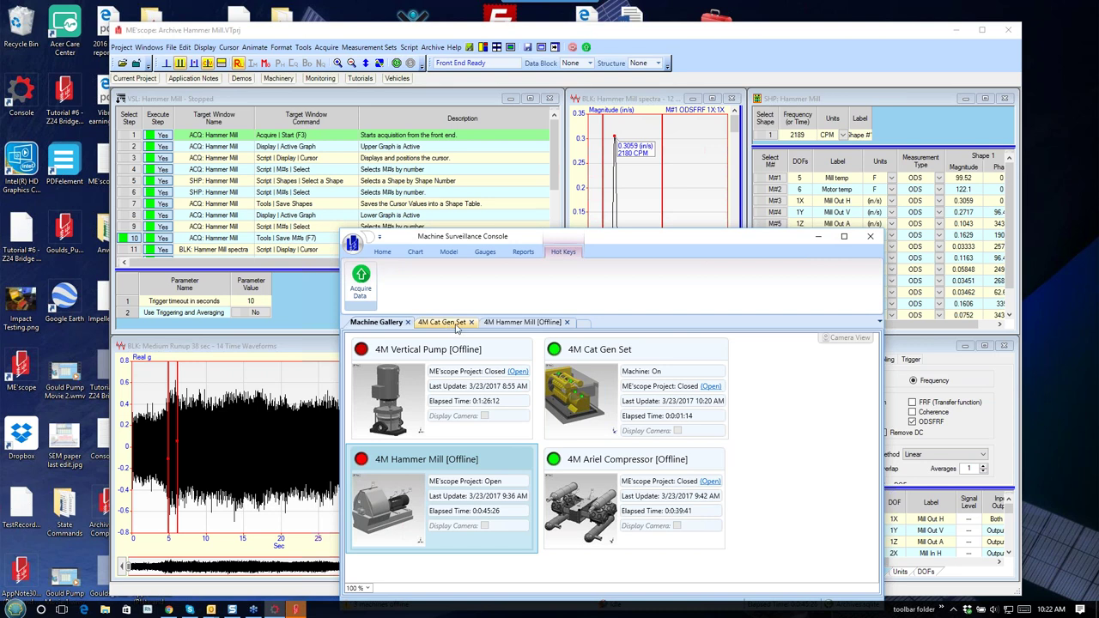
left_click(489, 330)
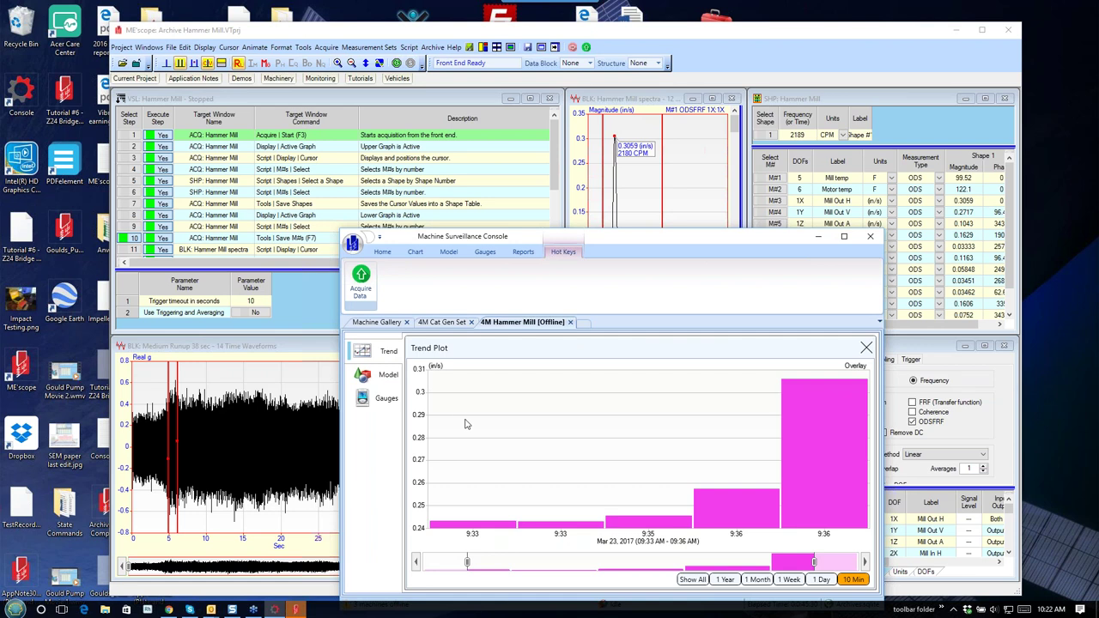
left_click(369, 275)
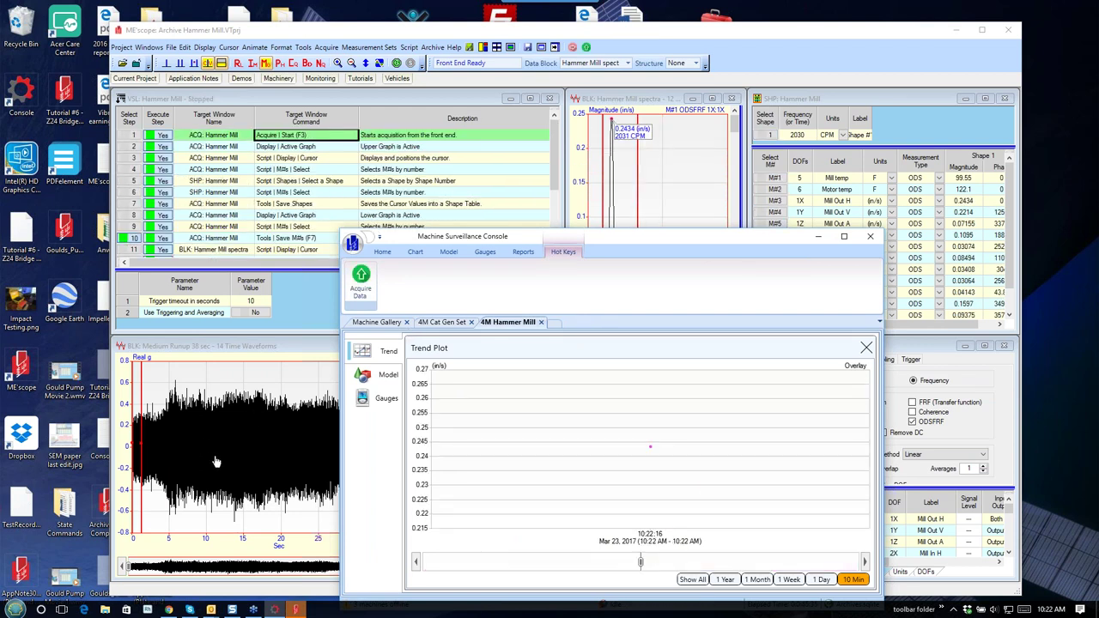
Show the 4M Hammer Mill's full trend history and acquire data for the machine twice more
left_click(690, 580)
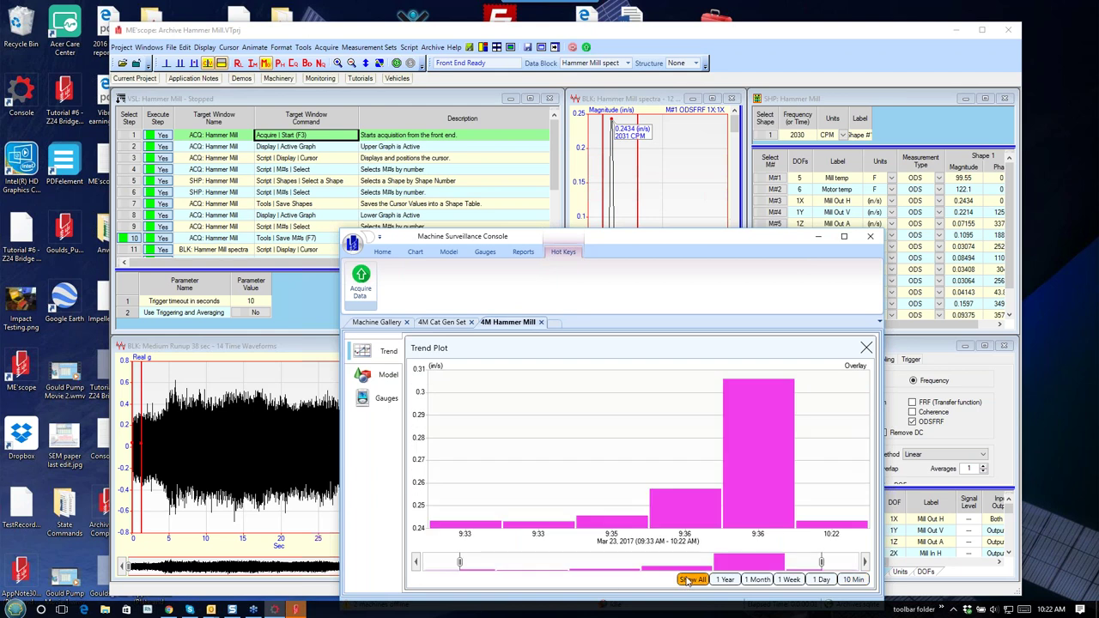
left_click(364, 287)
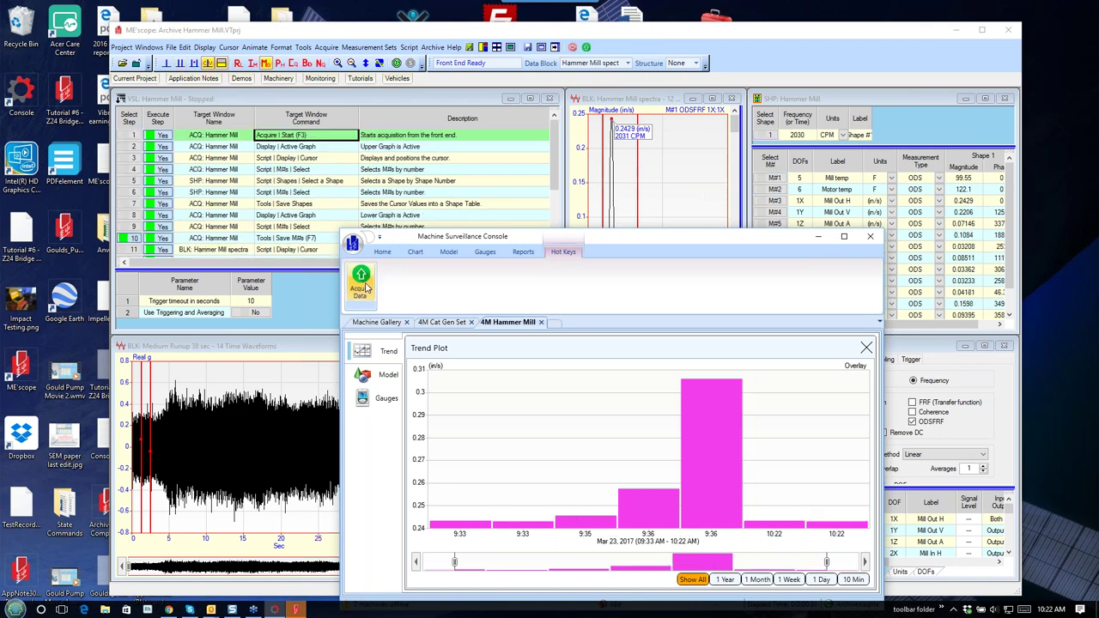
left_click(362, 284)
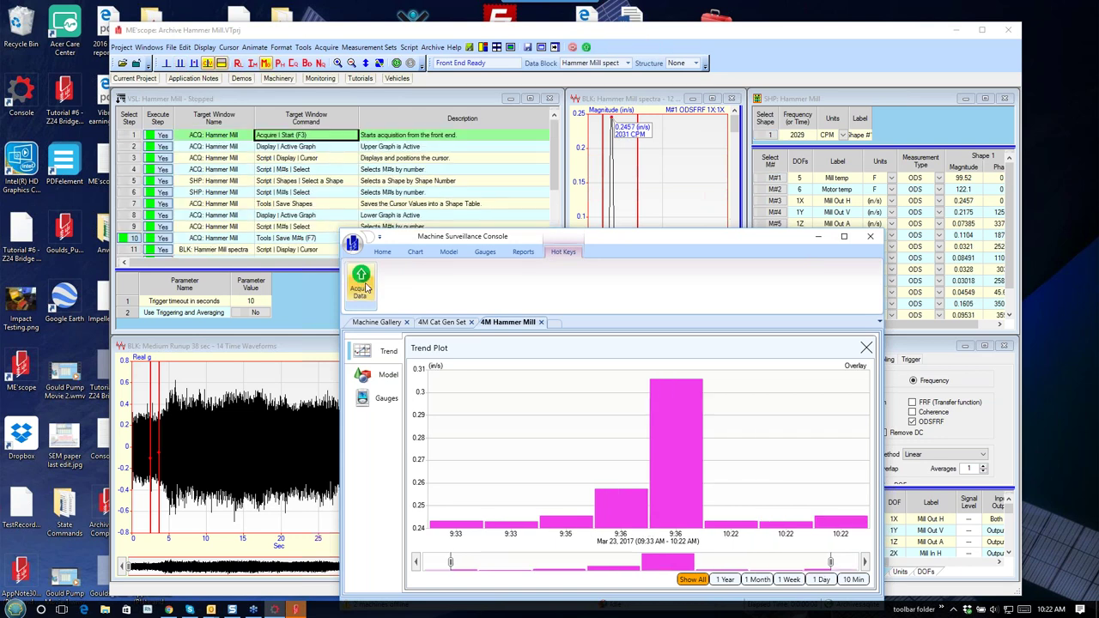
Display the 4M Hammer Mill's model in a maximized console window and inspect the sensor markers on its motor
left_click(370, 380)
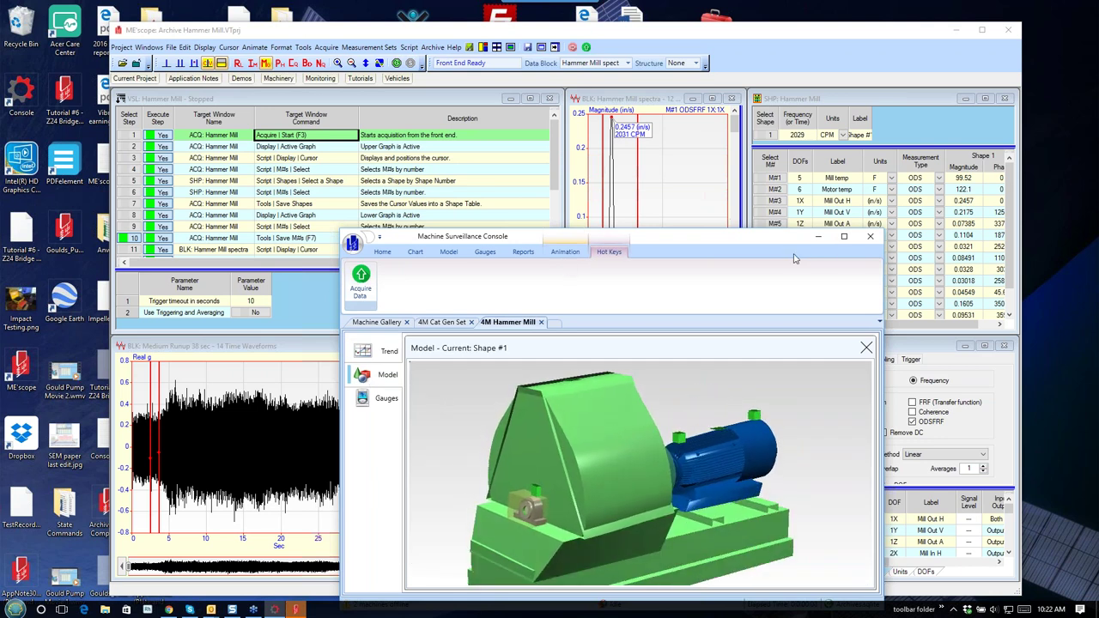
left_click(843, 238)
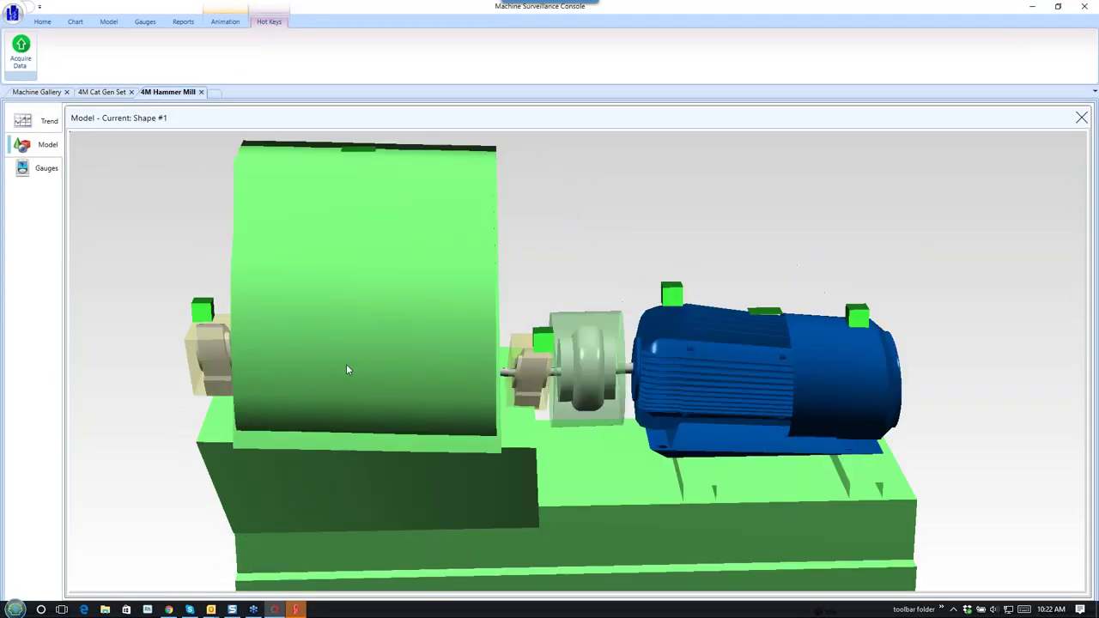
left_click(914, 311)
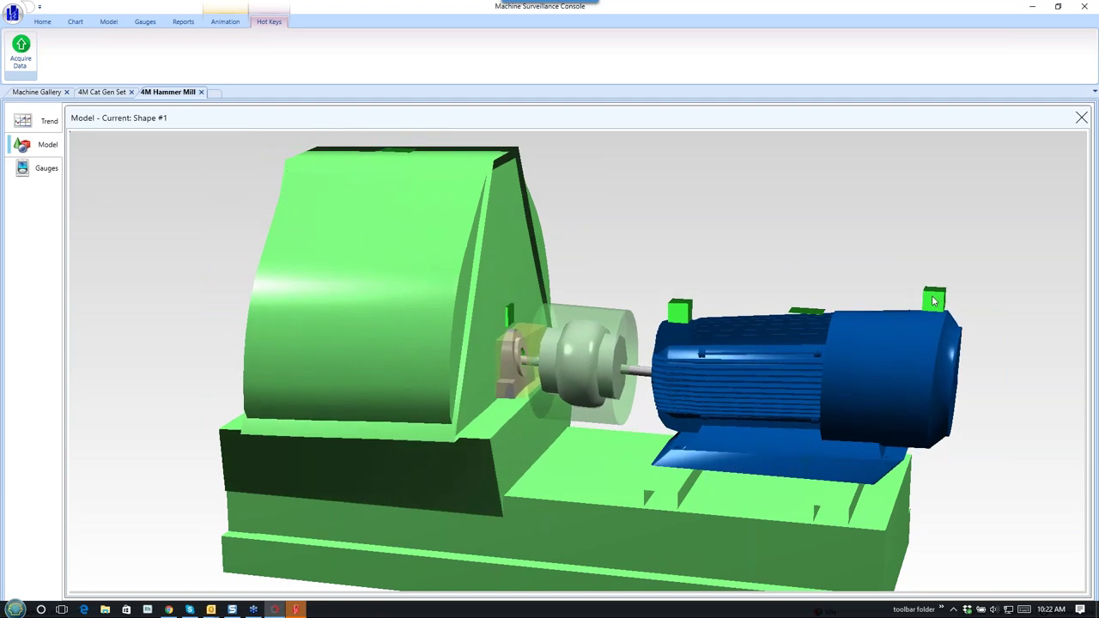
left_click(697, 312)
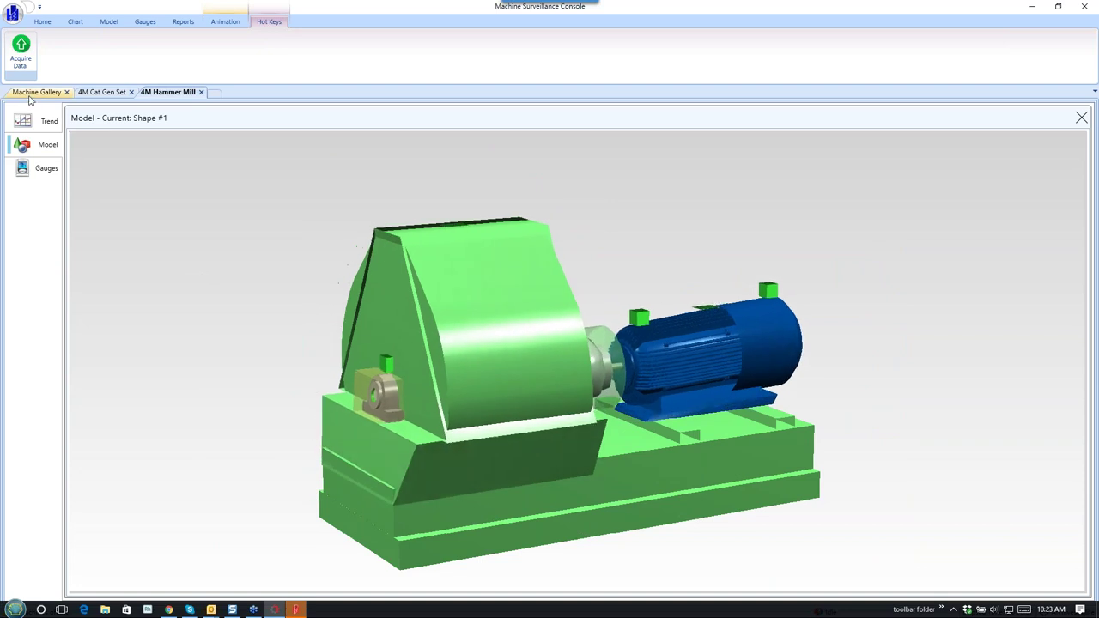
Set the model's left side source to Baseline: Shape #1 for a side-by-side comparison with the current shape
left_click(41, 22)
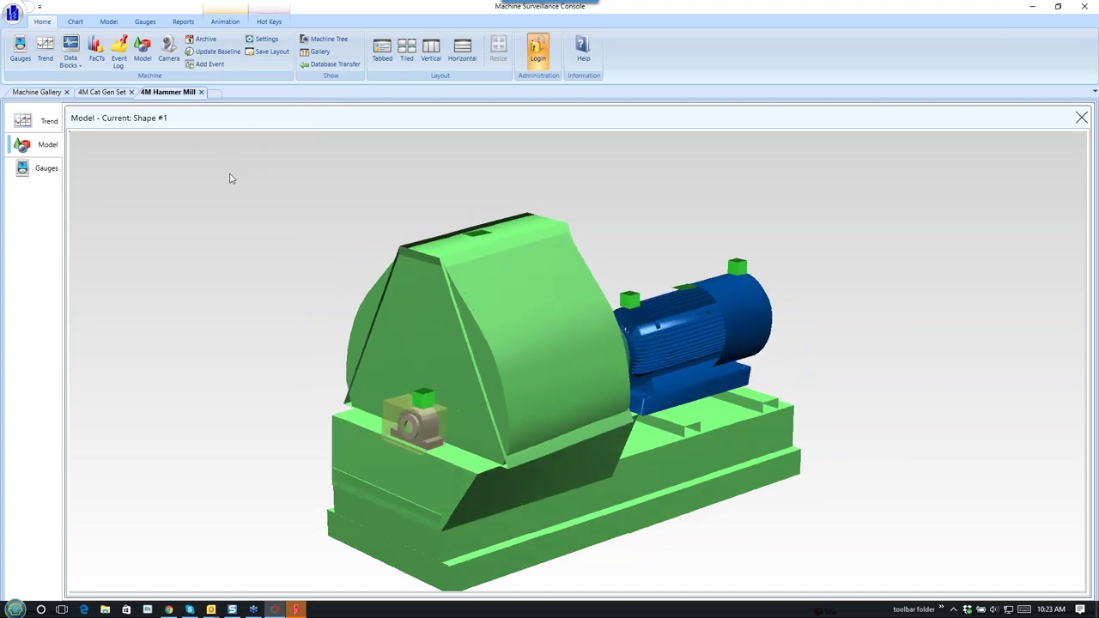
left_click(234, 23)
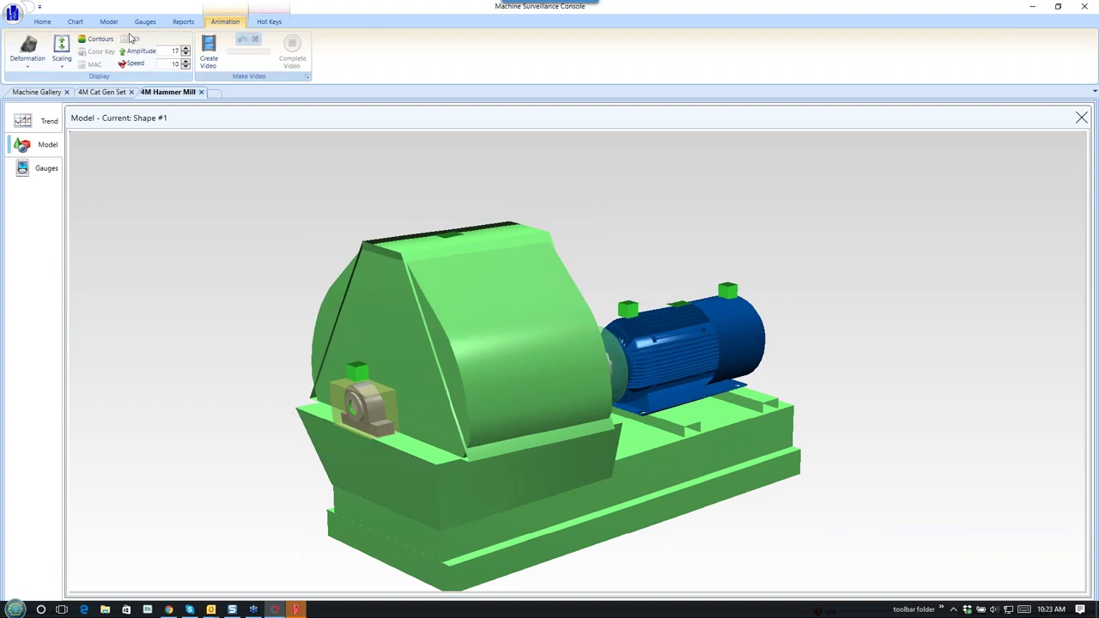
left_click(109, 23)
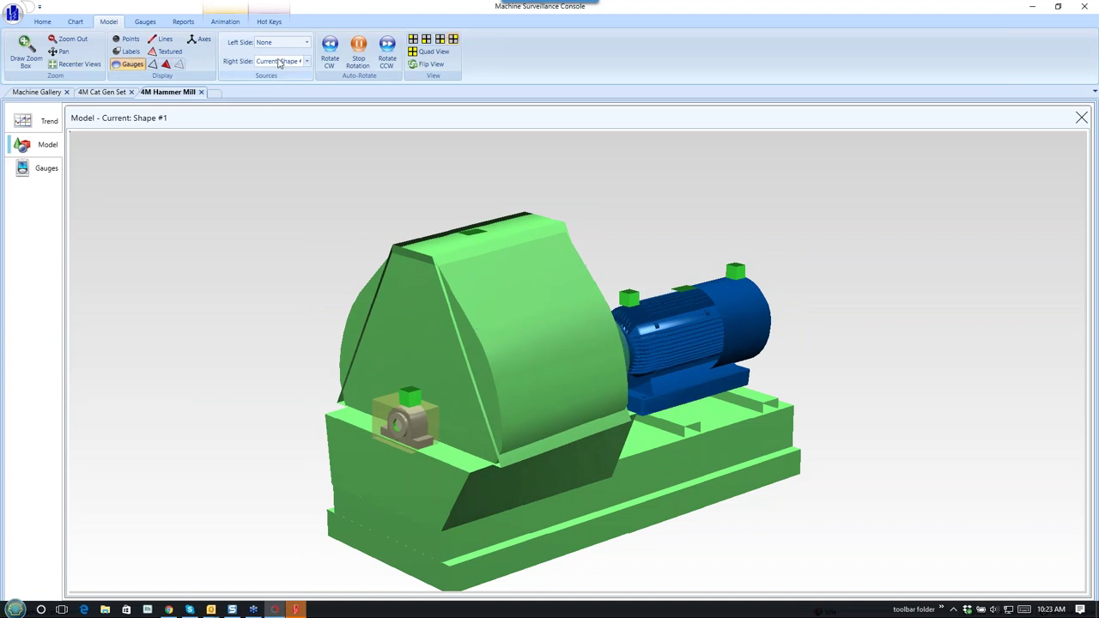
left_click(307, 45)
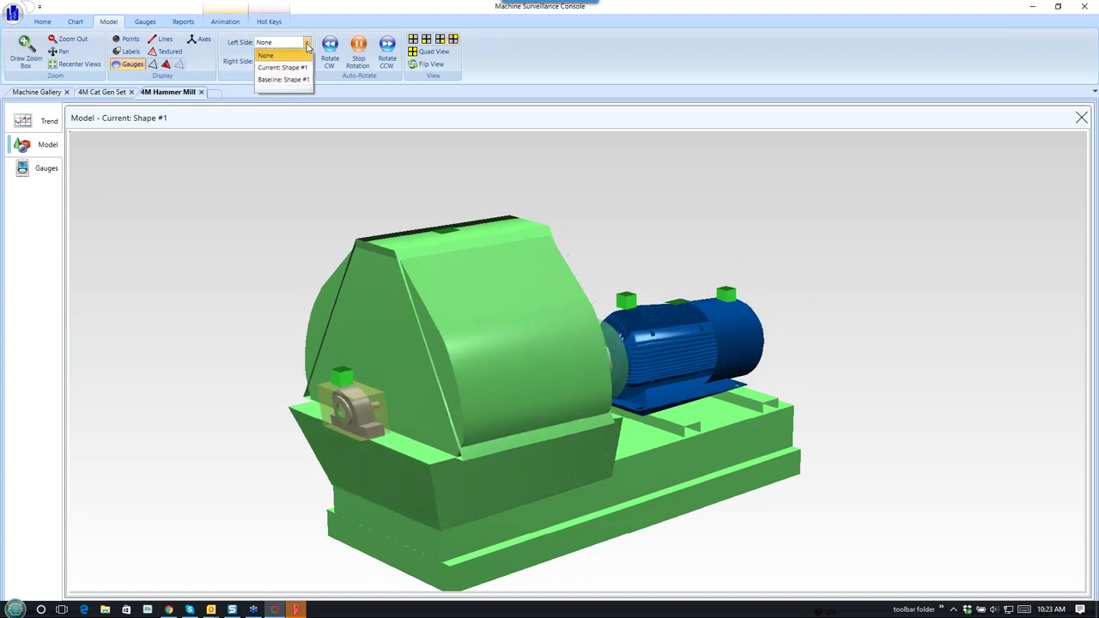
left_click(295, 81)
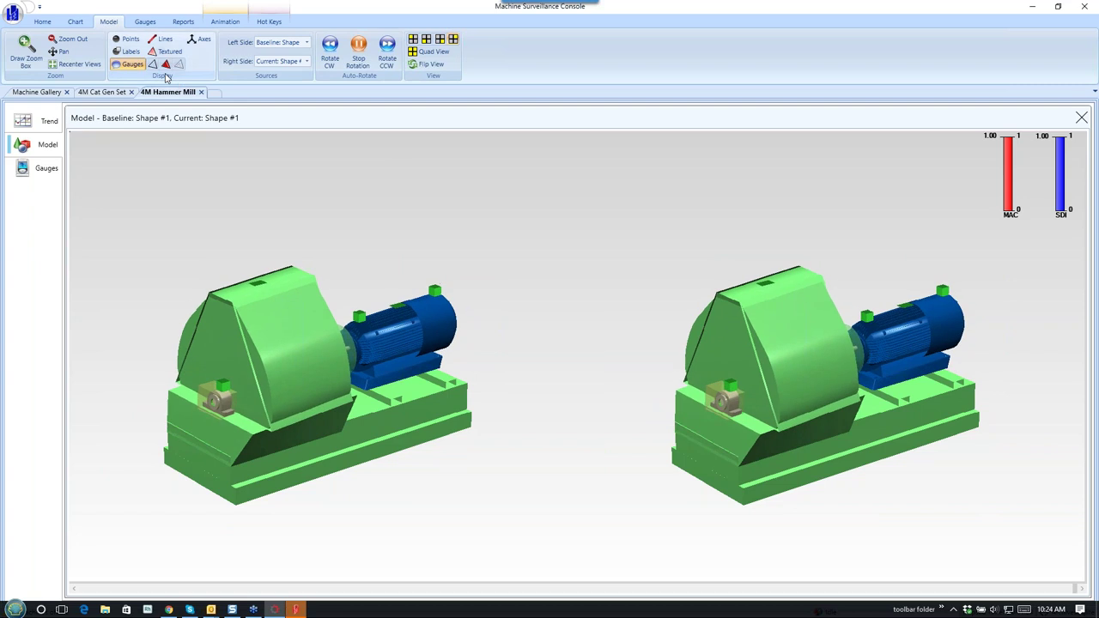
Turn off the MAC and SDI indicators in the model comparison view
left_click(228, 22)
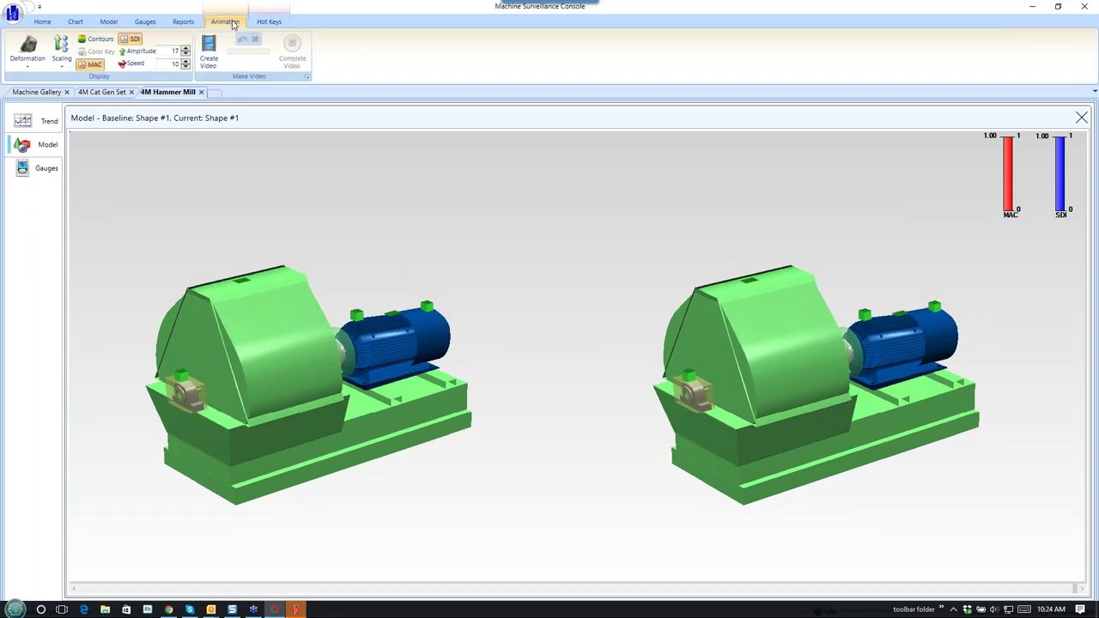
left_click(93, 66)
left_click(131, 39)
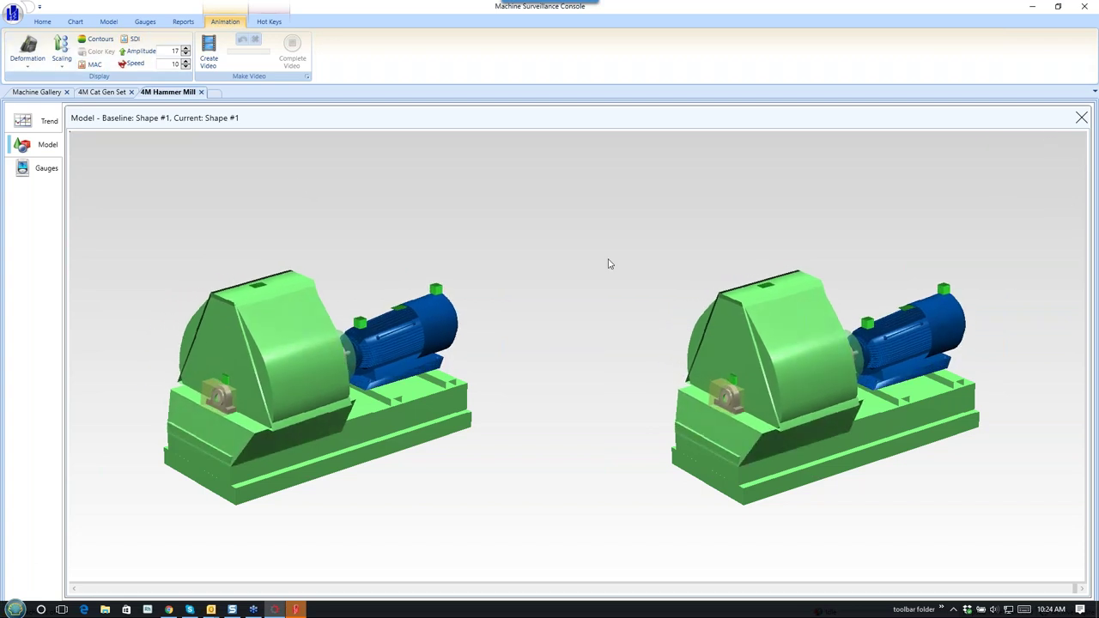
Restore the console window to its smaller size and acquire data again for the 4M Hammer Mill
left_click(1059, 7)
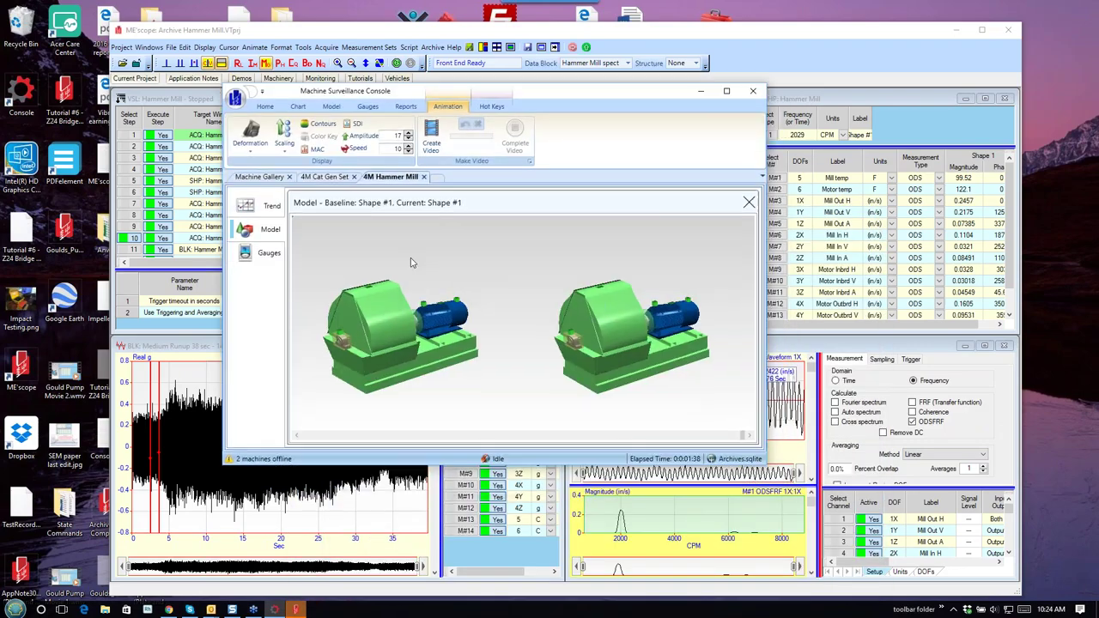
left_click(491, 106)
left_click(253, 147)
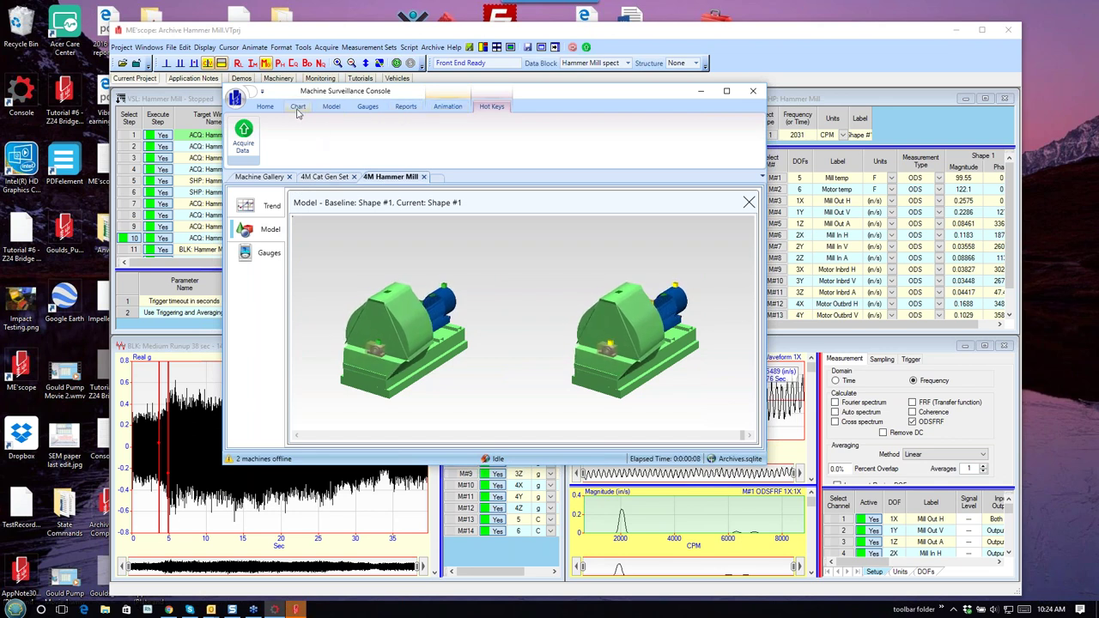
Inspect the Mill Out and motor gauges at the yellow sensor markers on the current-shape model
left_click(323, 109)
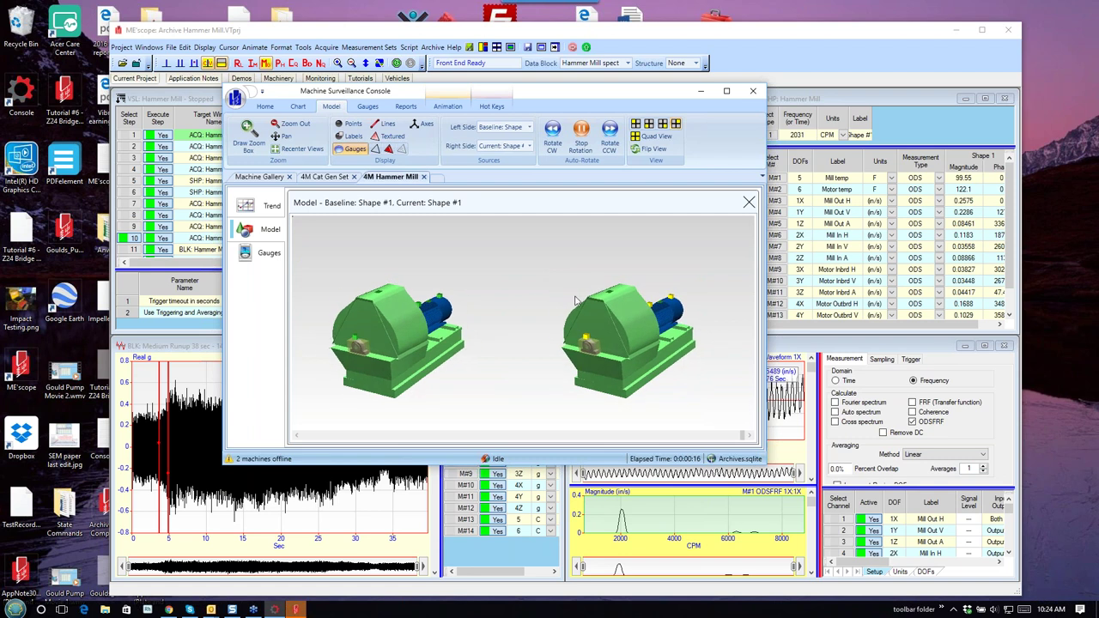
mouse_move(587, 342)
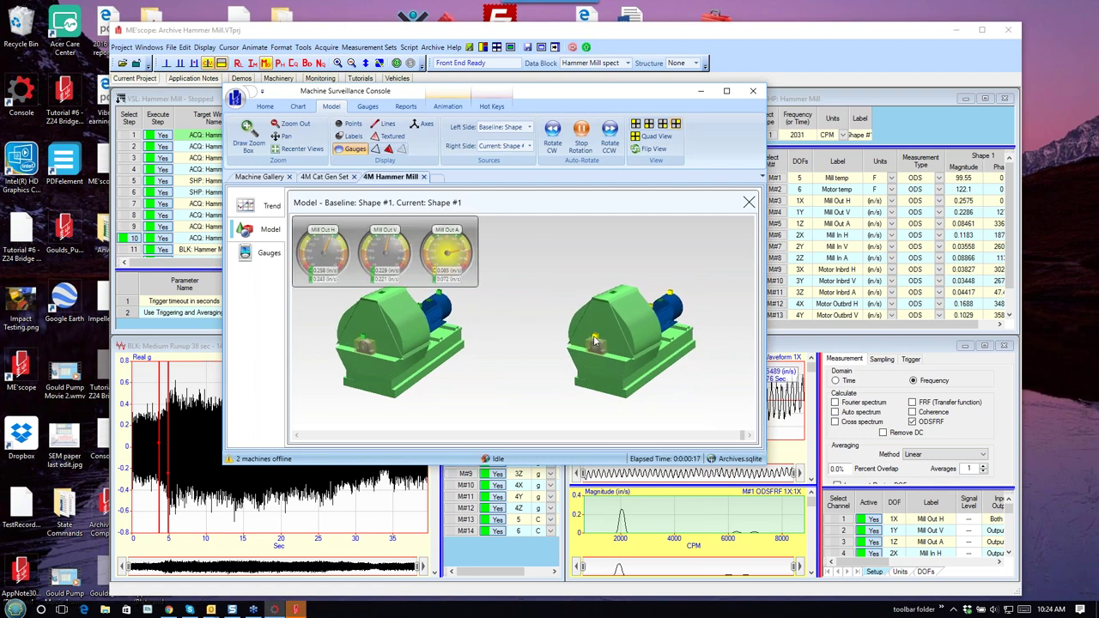
mouse_move(667, 294)
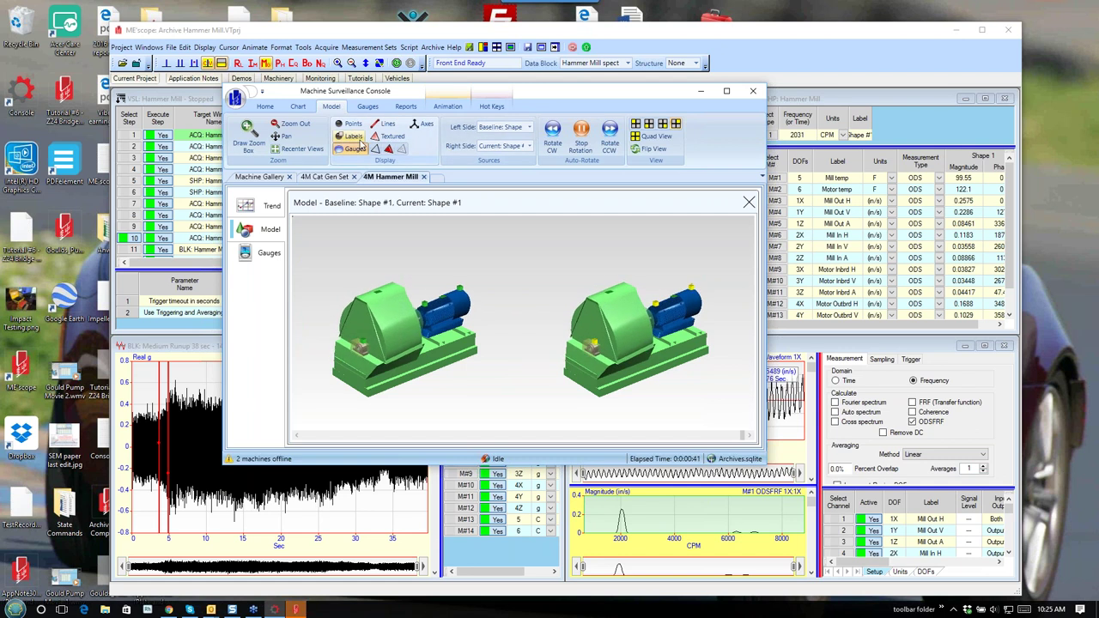
Start recording a video of the model comparison and bring up the Motor Inbrd gauges during the recording
left_click(447, 106)
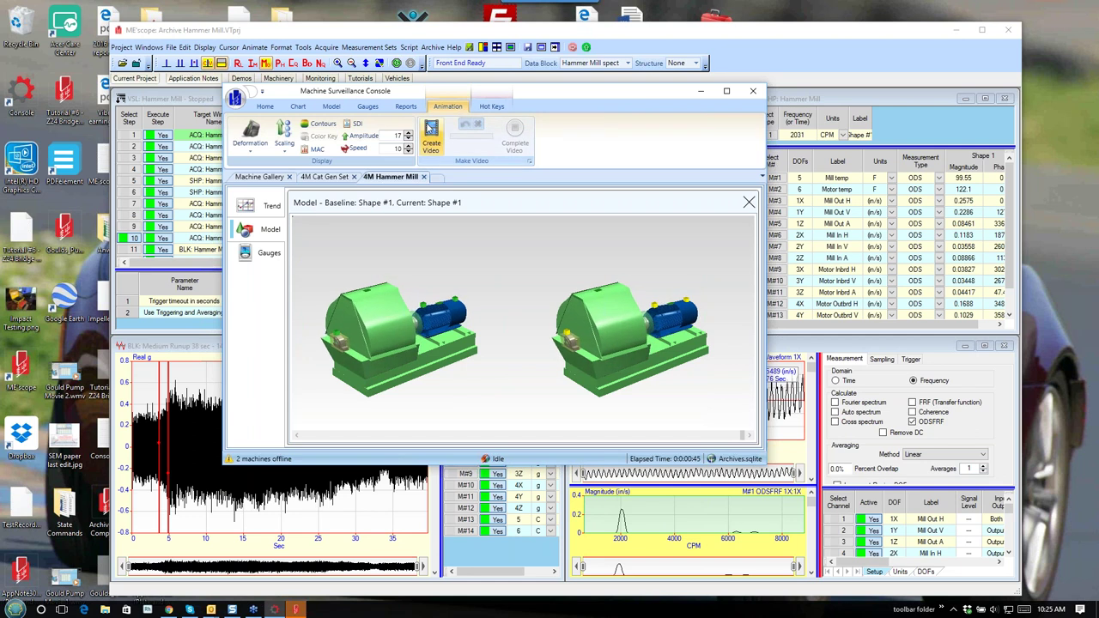
left_click(431, 130)
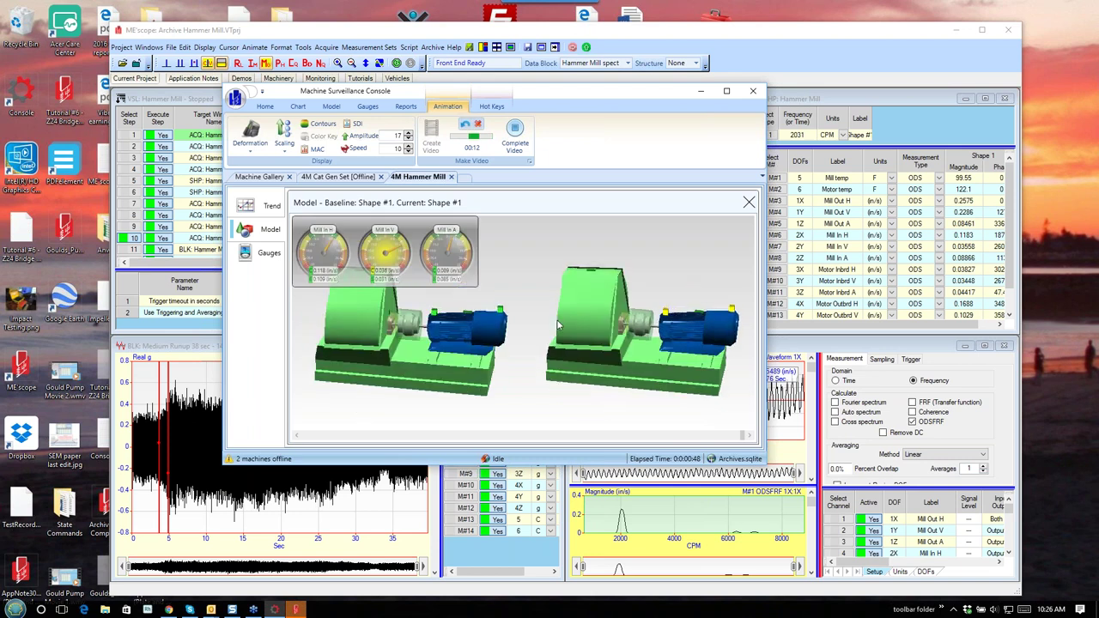
left_click(662, 315)
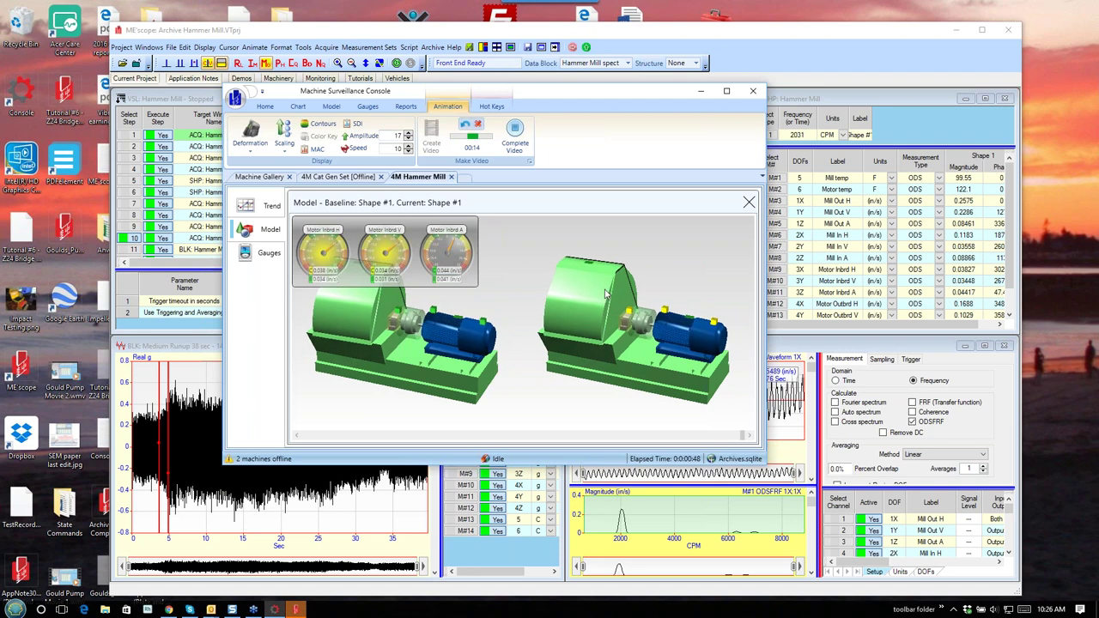
Complete the video and save it to the Desktop as a WMV file named "marks video"
left_click(518, 136)
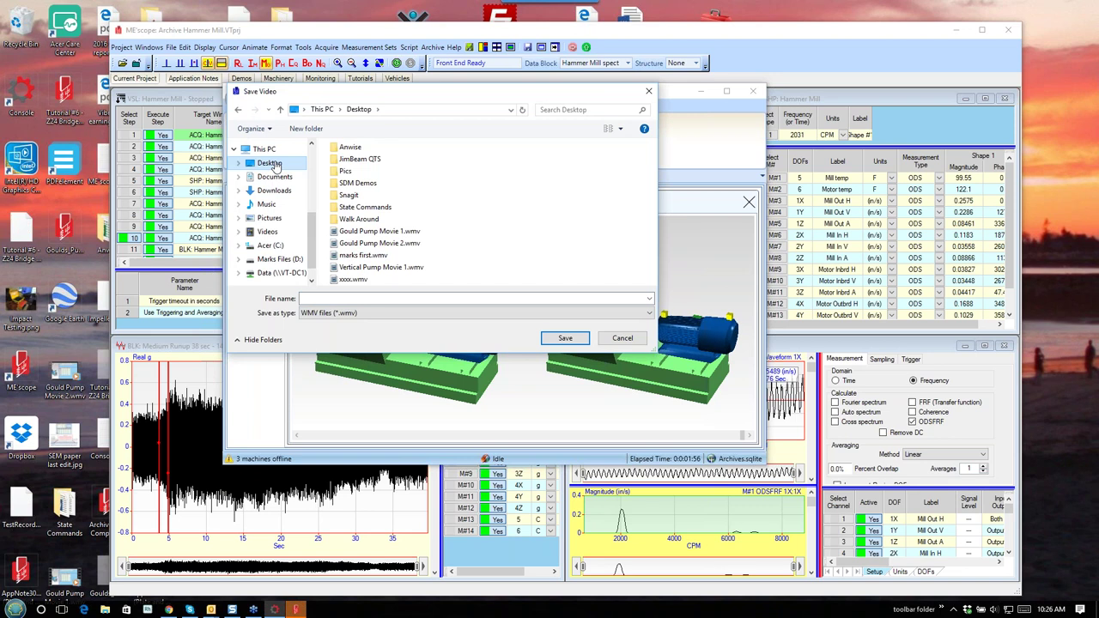
left_click(269, 163)
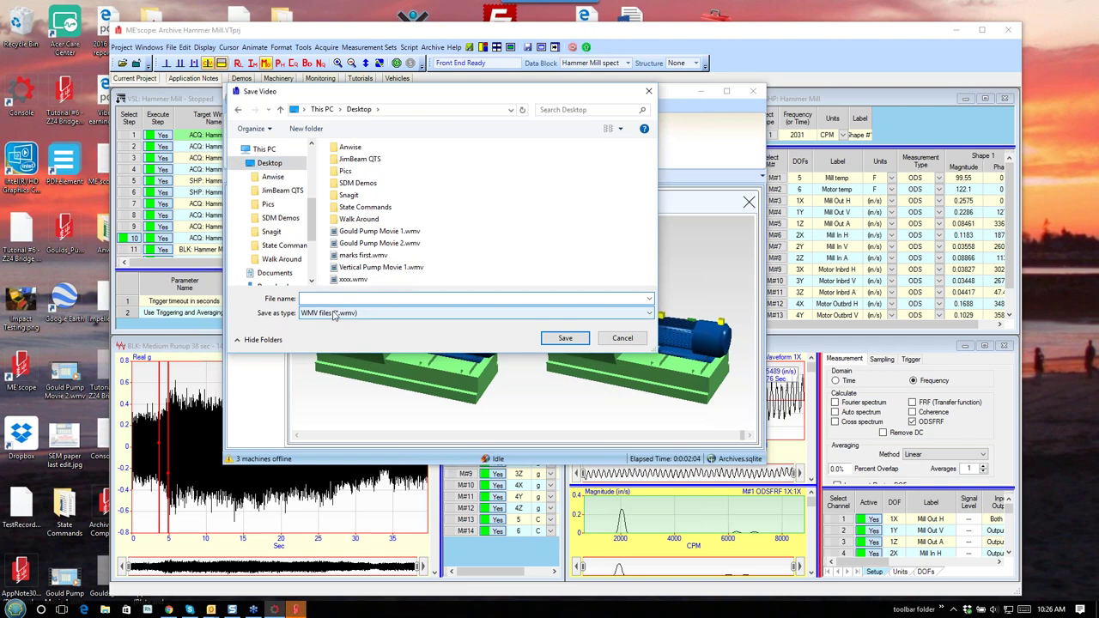
type("marks vid")
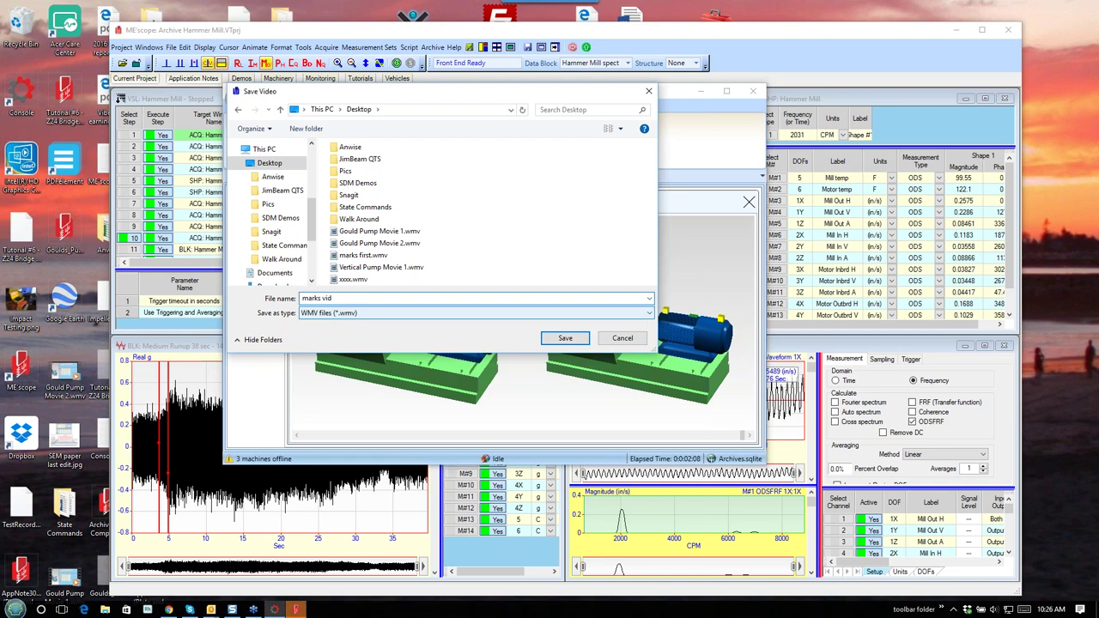
type("eo")
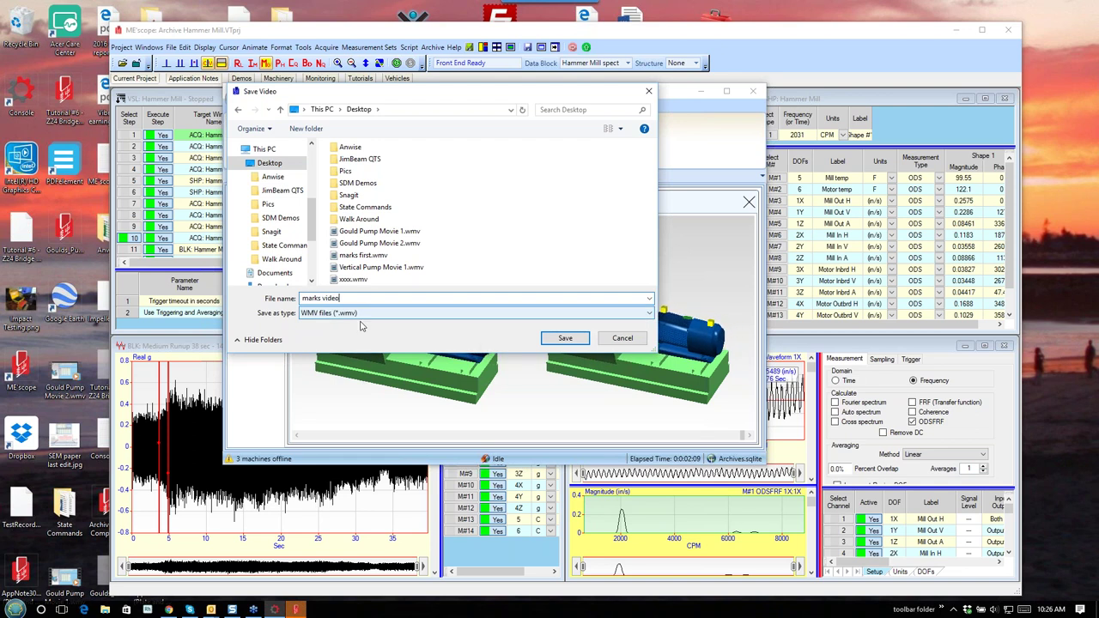
left_click(558, 336)
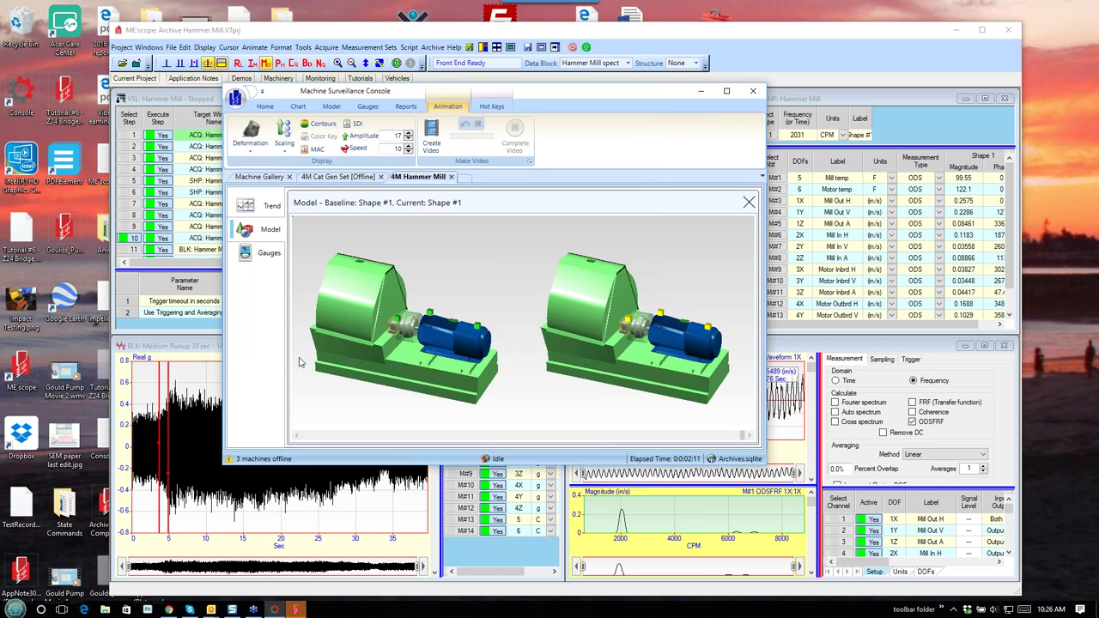
Open the Desktop folder in File Explorer, play marks video.wmv, and close the player and the folder window
left_click(105, 610)
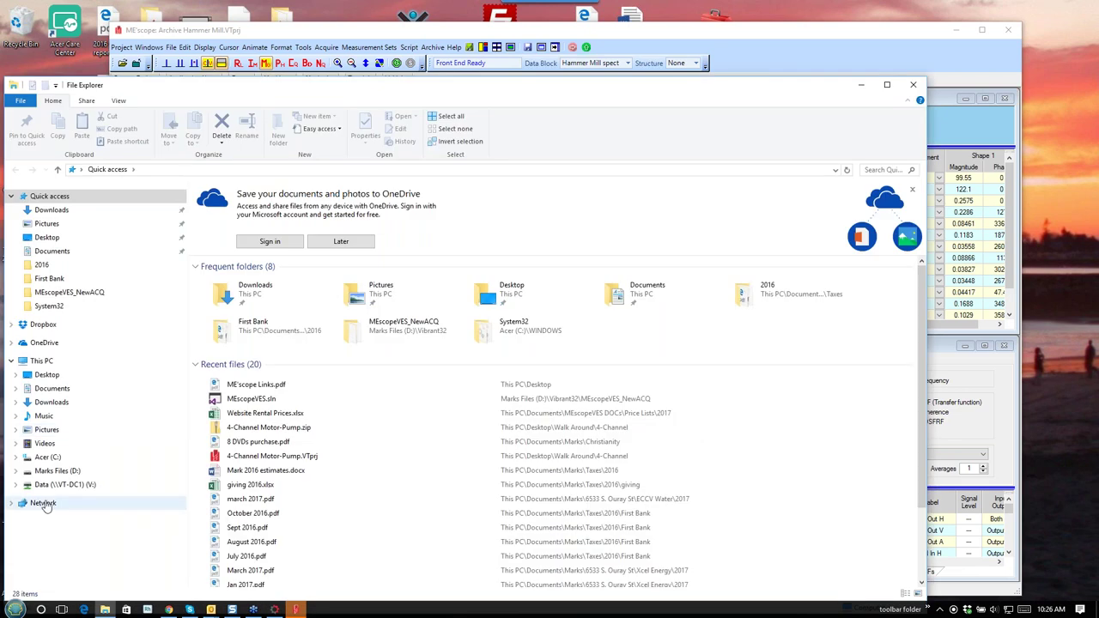
left_click(46, 237)
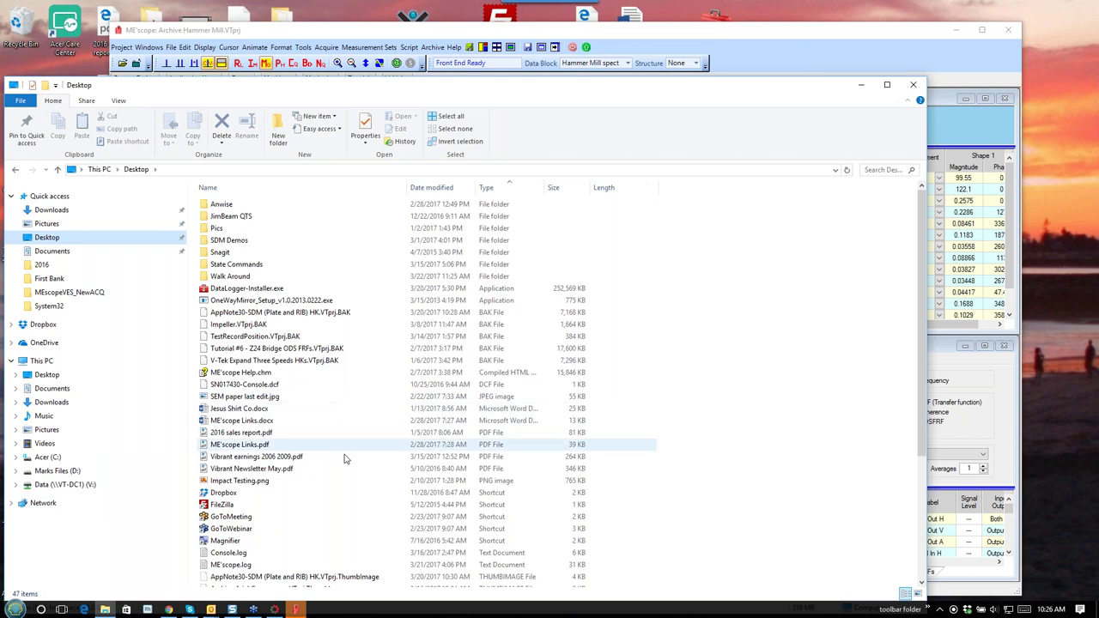
scroll(294, 513, "down", 5)
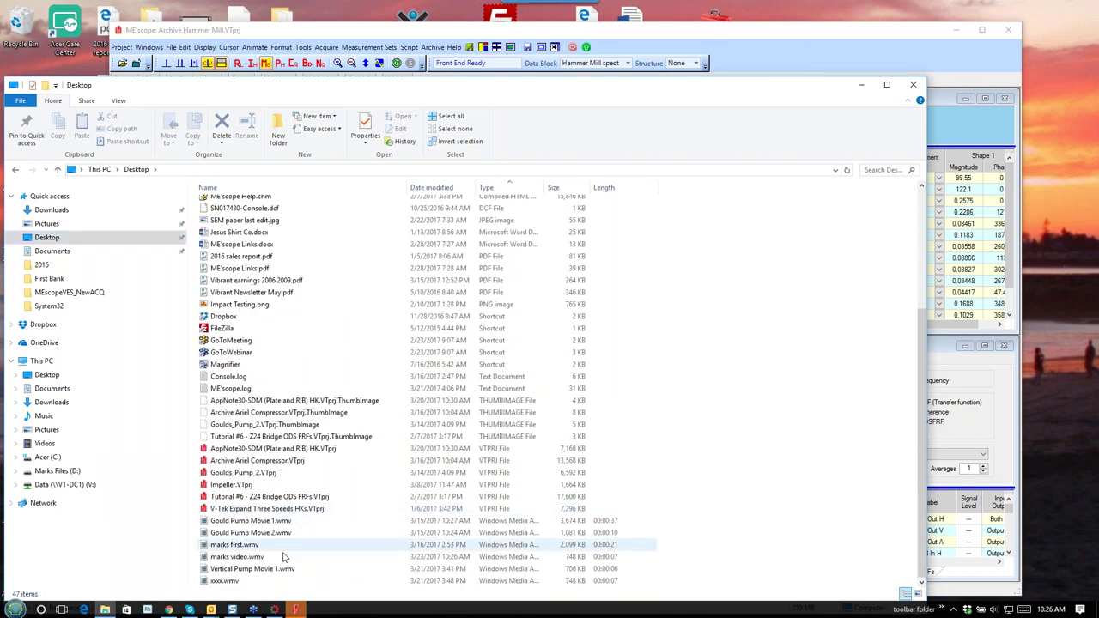
left_click(234, 558)
double_click(236, 557)
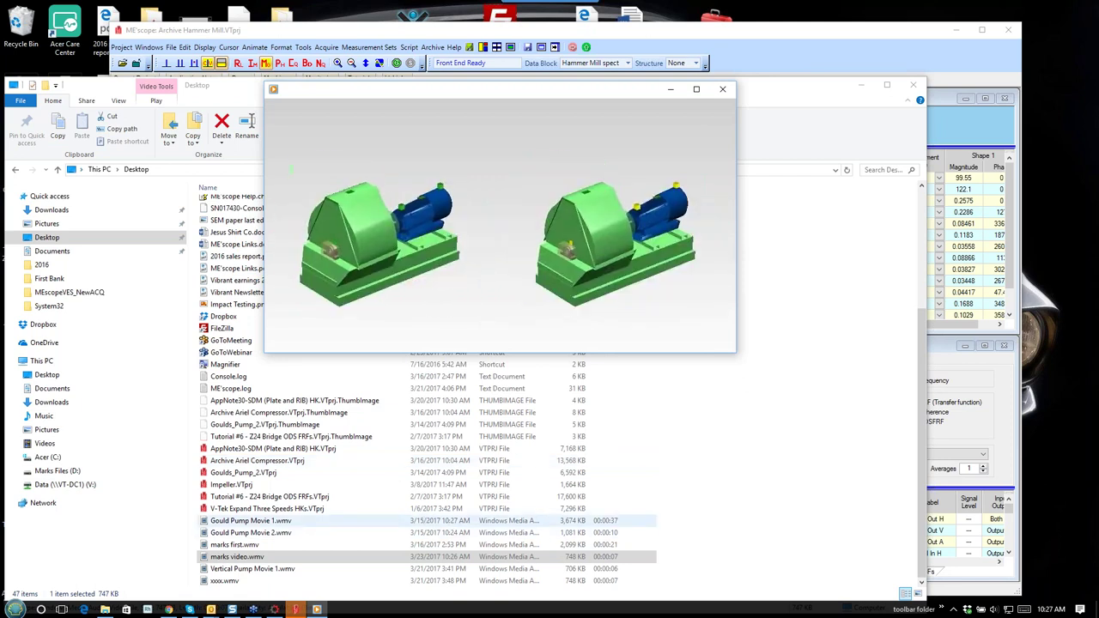
left_click(721, 91)
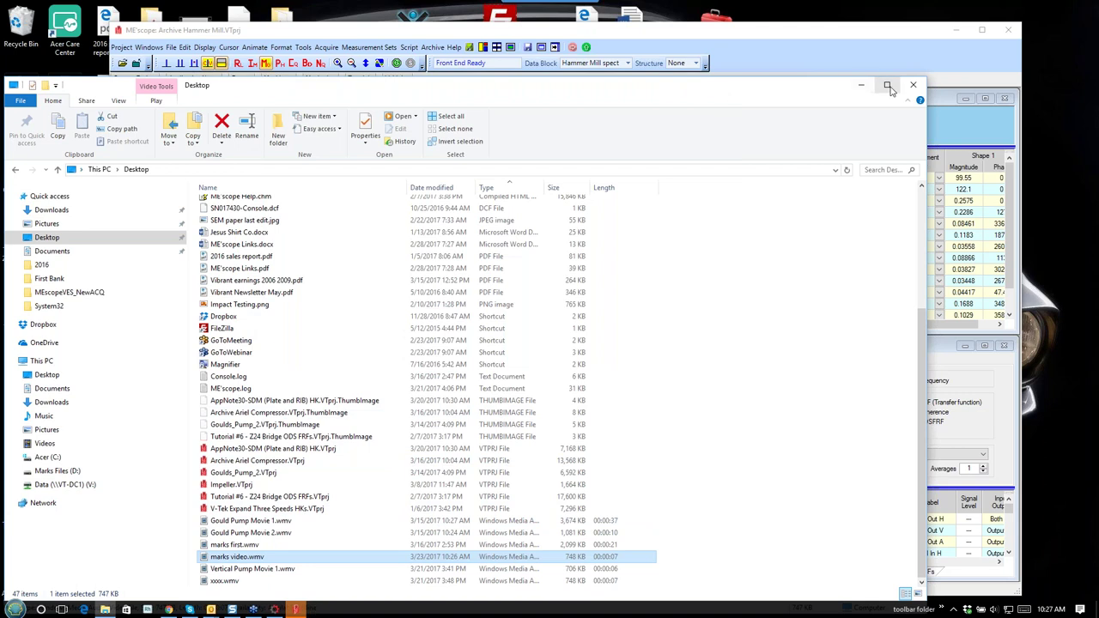
left_click(913, 84)
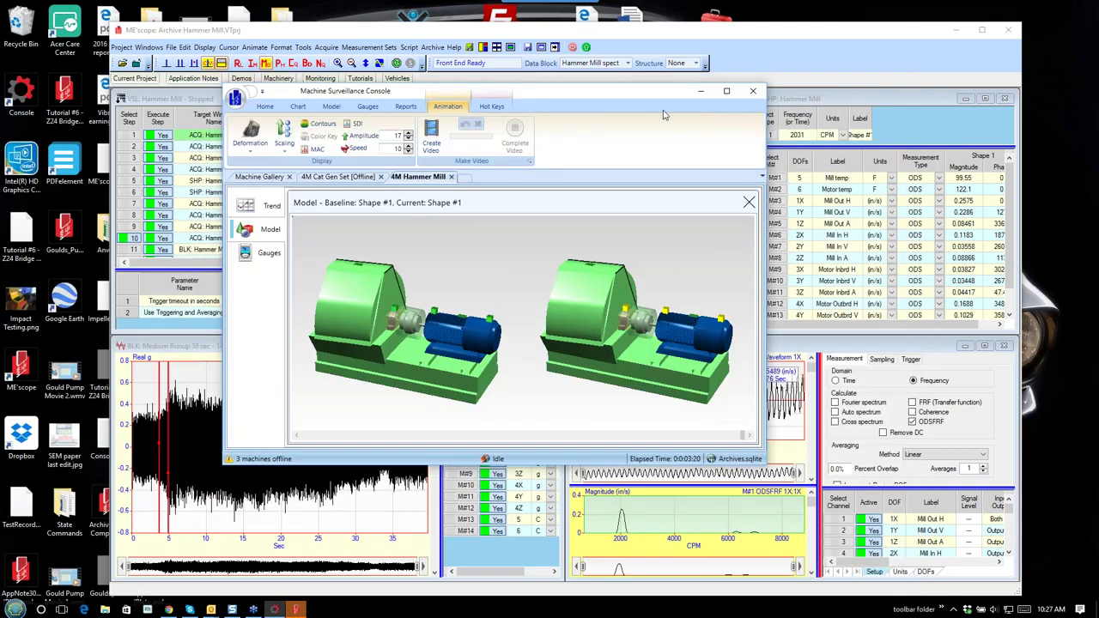
Maximize the Machine Surveillance Console and return to the Machine Gallery
left_click(725, 90)
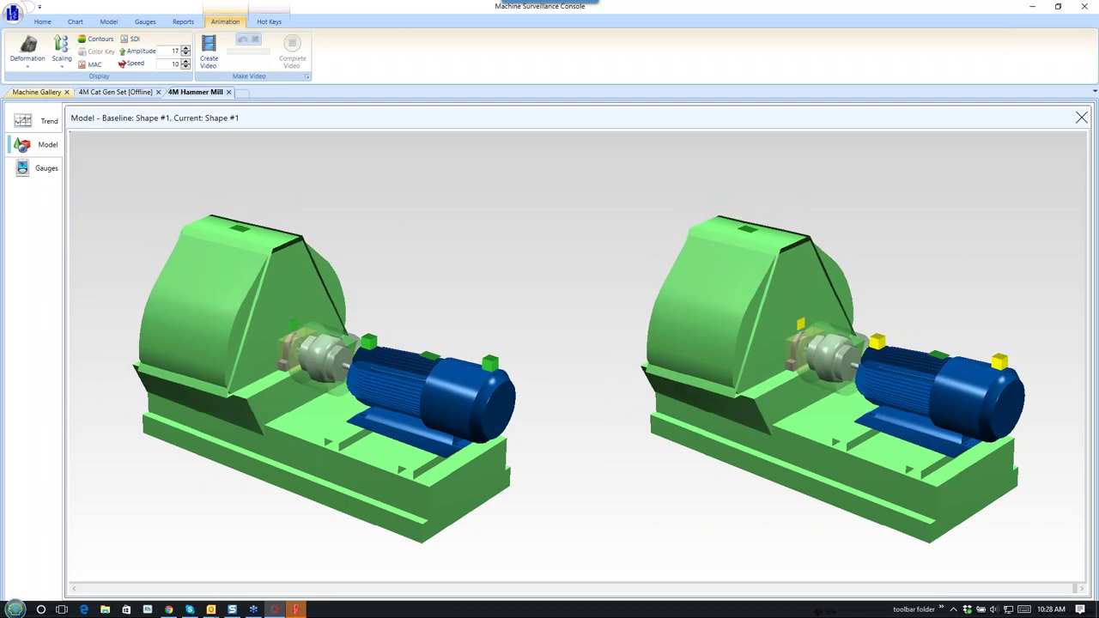
left_click(39, 92)
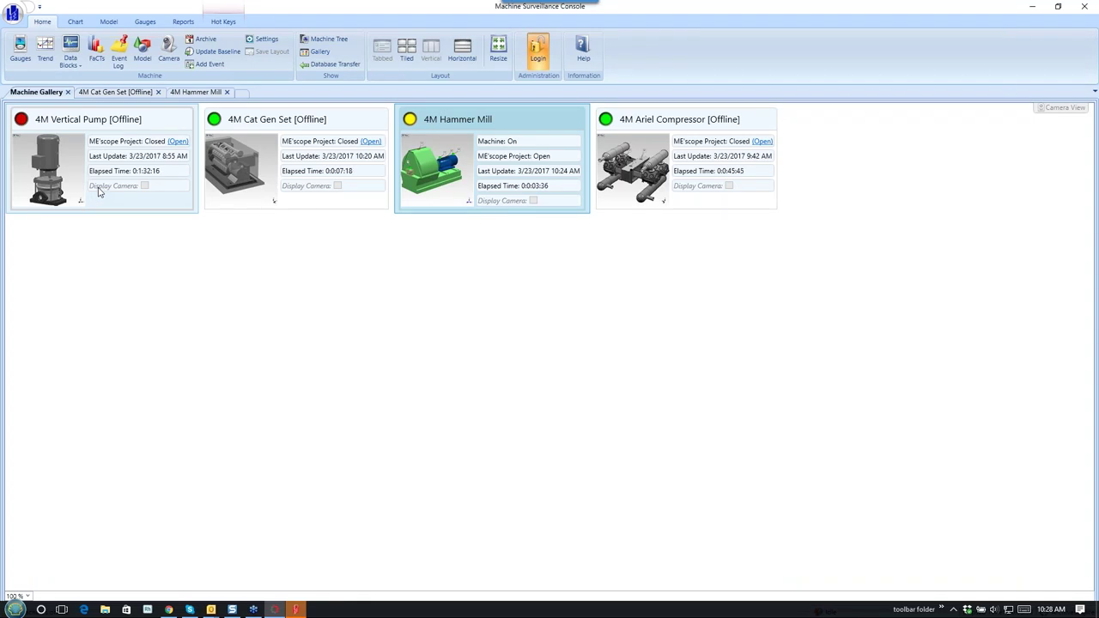
Open the ME'scope project of the 4M Vertical Pump and display the machine's animated model
left_click(144, 185)
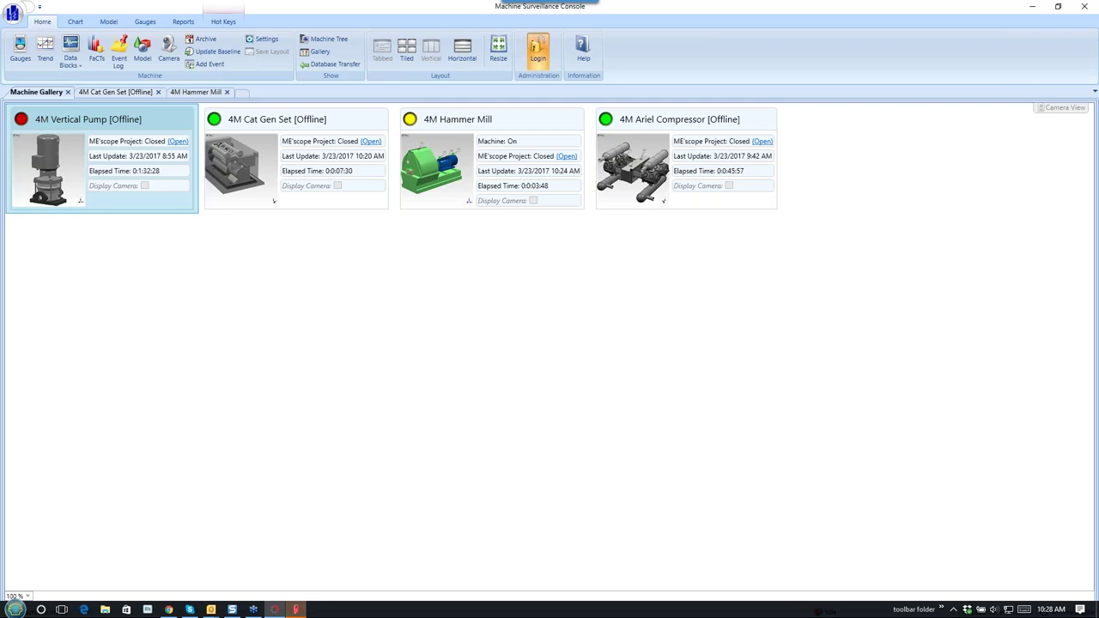
left_click(178, 141)
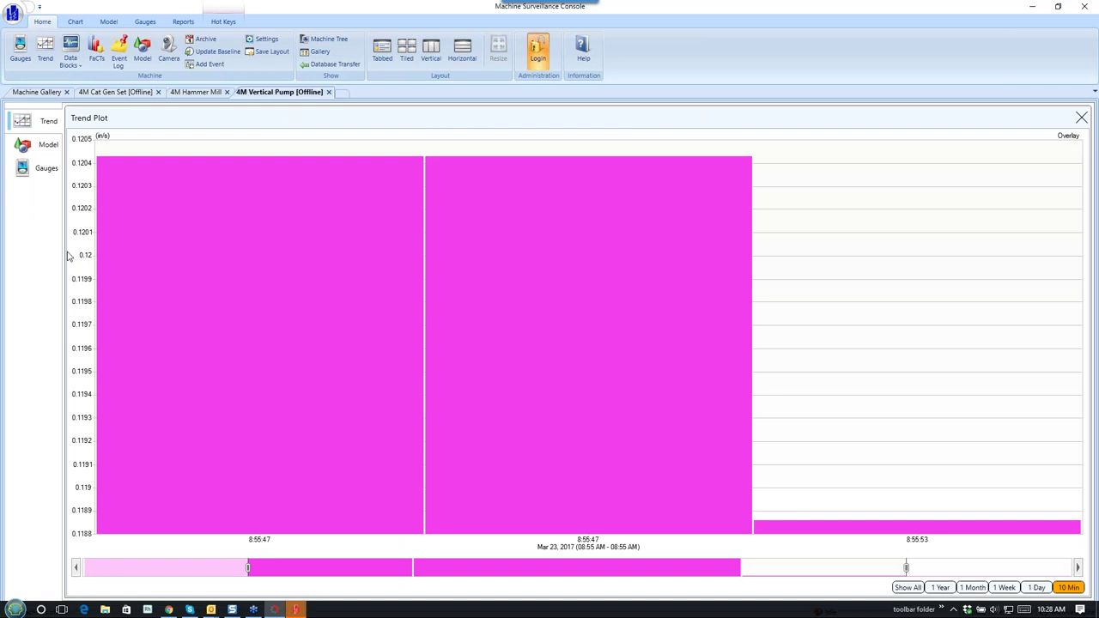
left_click(47, 146)
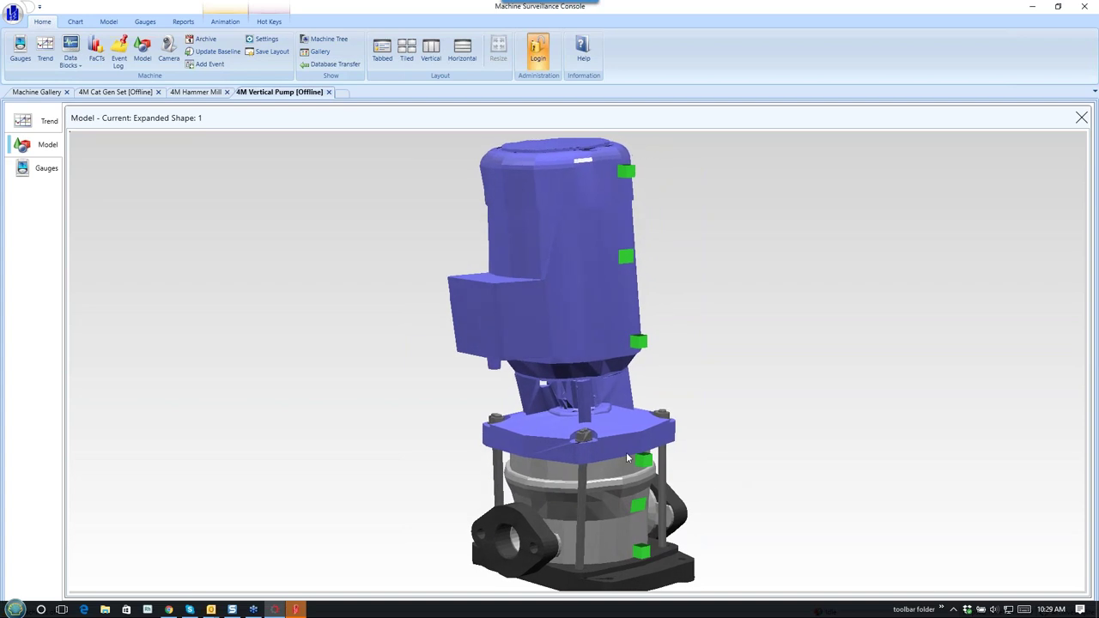
Restore the Machine Surveillance Console to a smaller window and place it over the ME'scope Vertical Pump project
left_click(1055, 7)
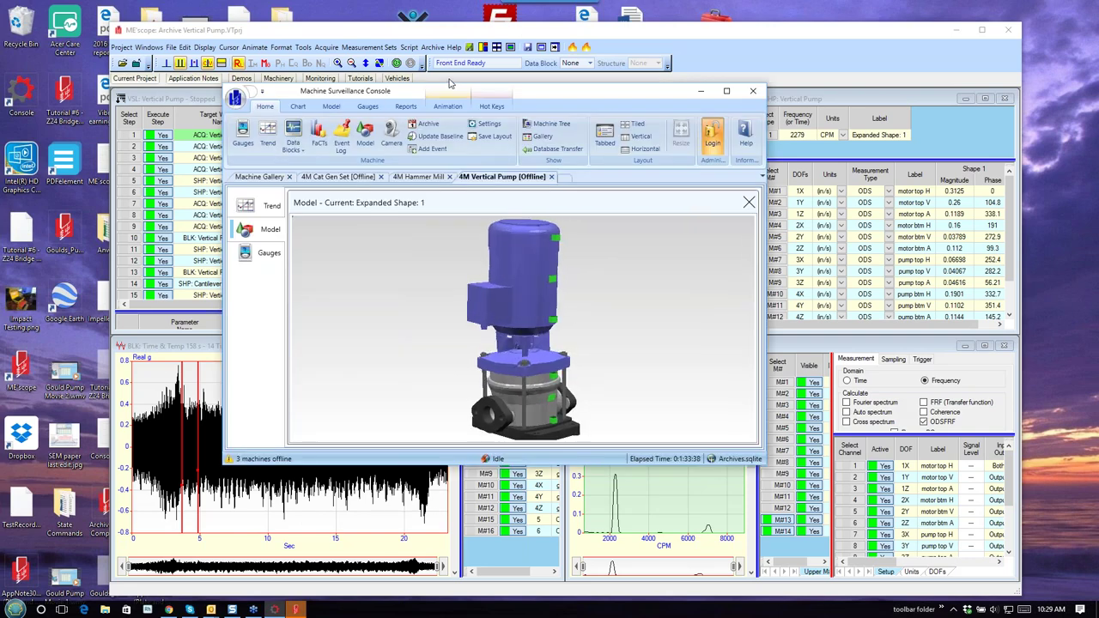
key("alt+Tab")
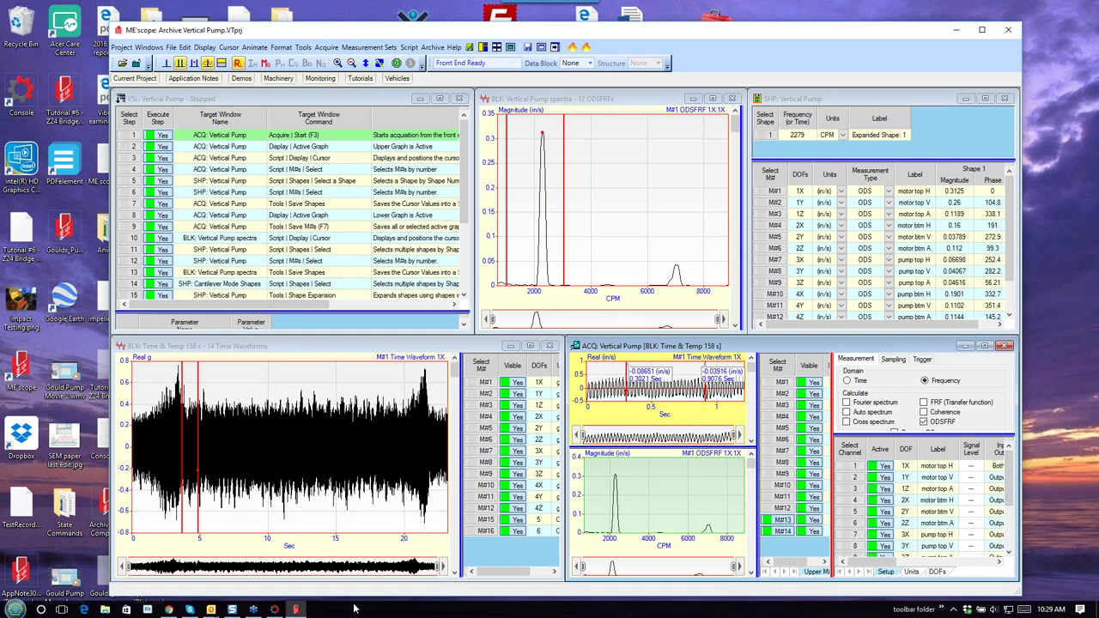
left_click(275, 610)
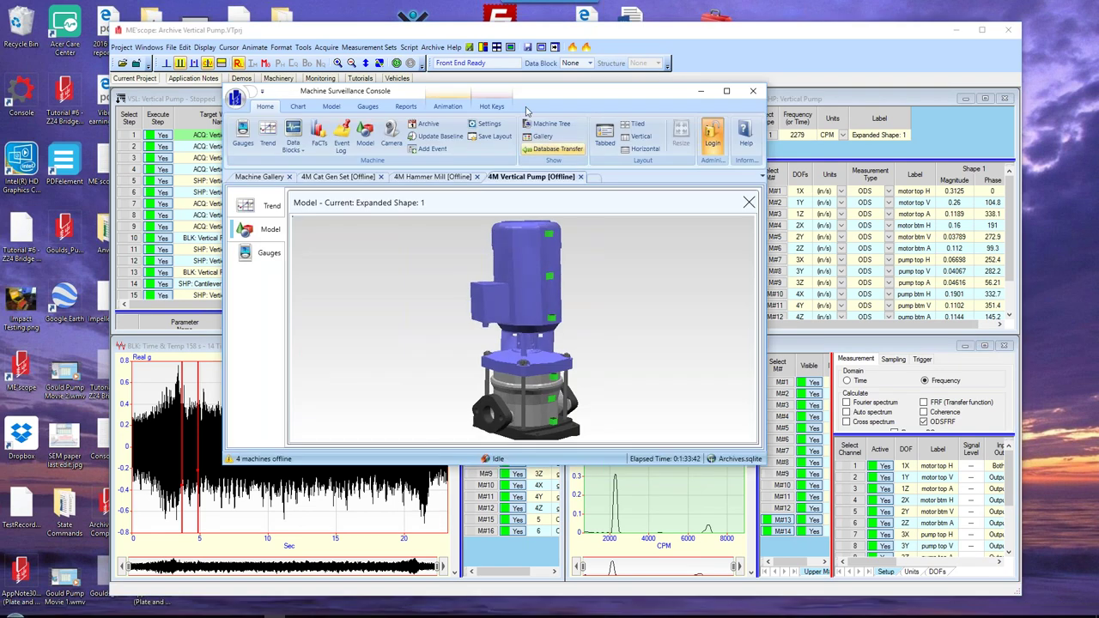
left_click_drag(537, 99, 620, 114)
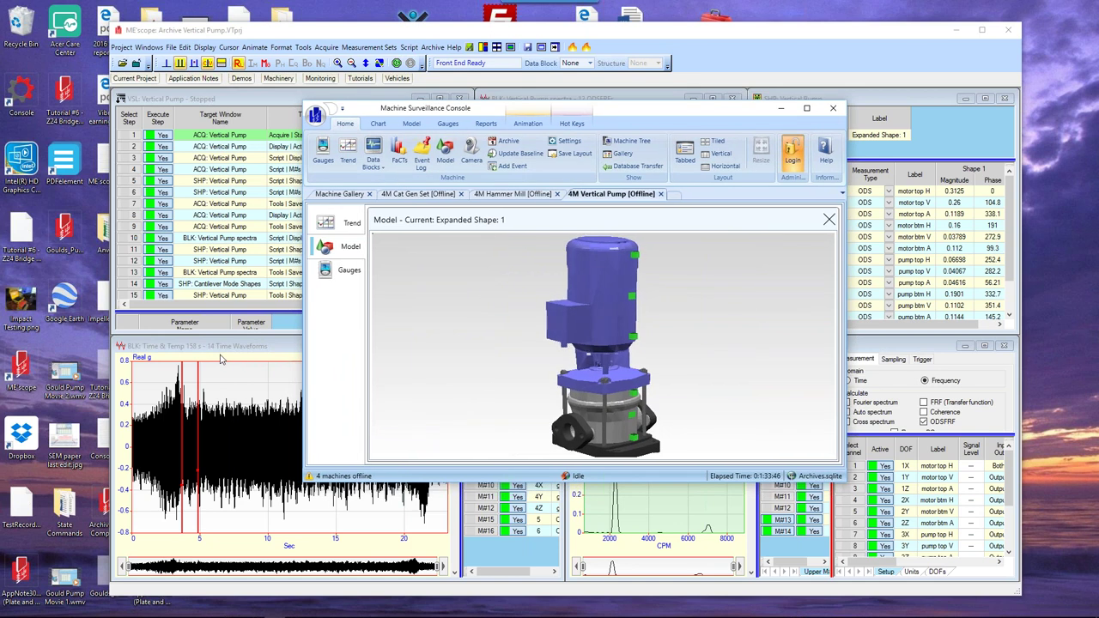
Acquire three successive sets of vibration data for the Vertical Pump using its acquisition hot key
left_click(572, 124)
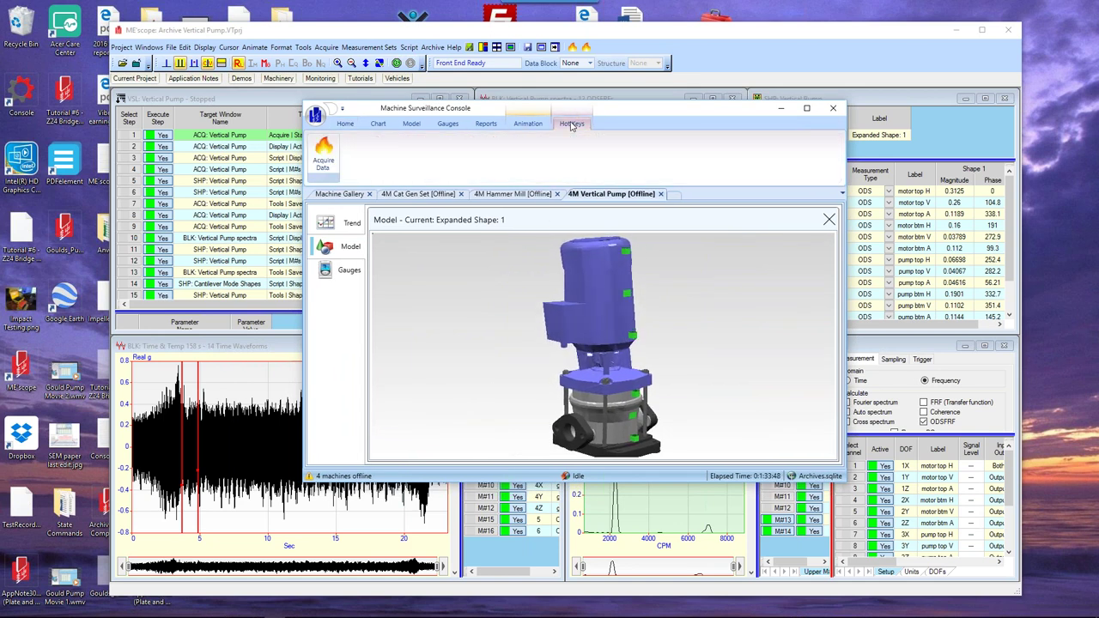
left_click(322, 160)
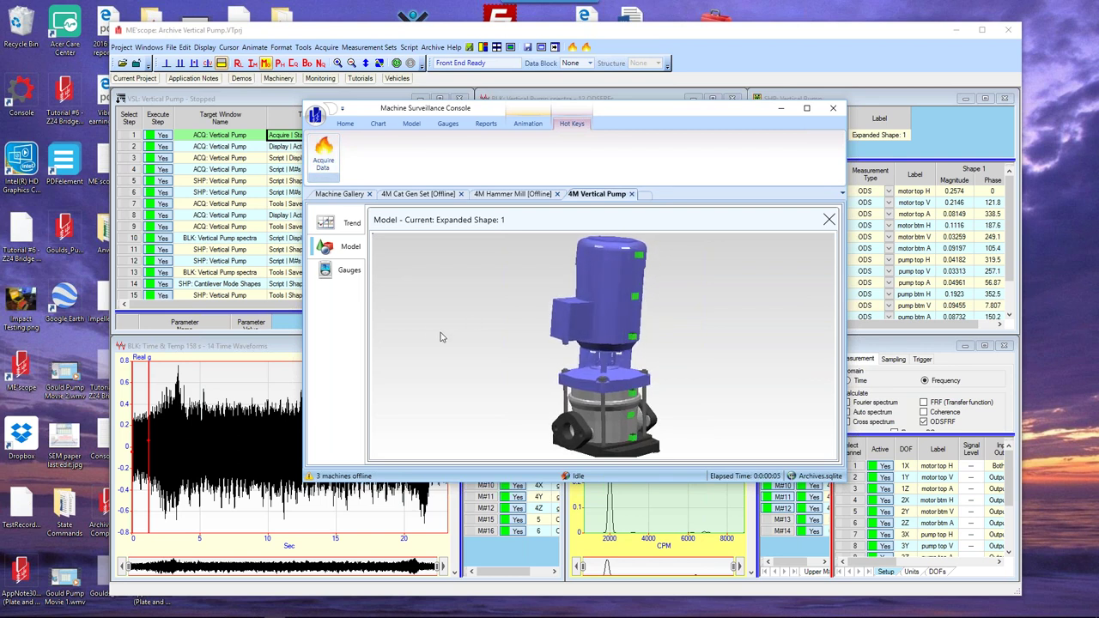
left_click(323, 159)
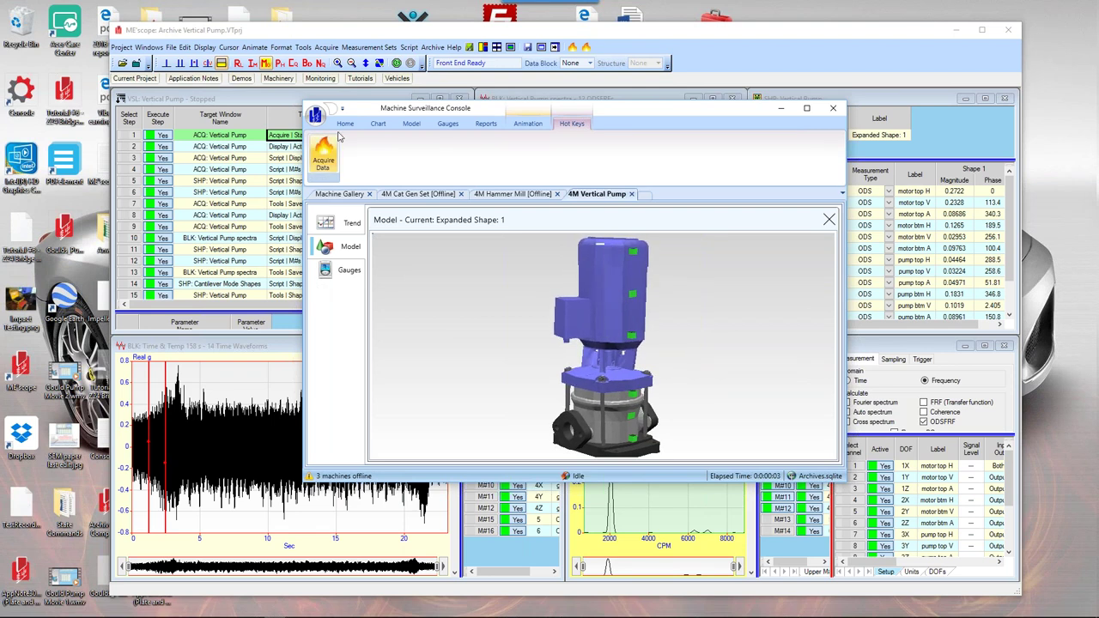
left_click(321, 161)
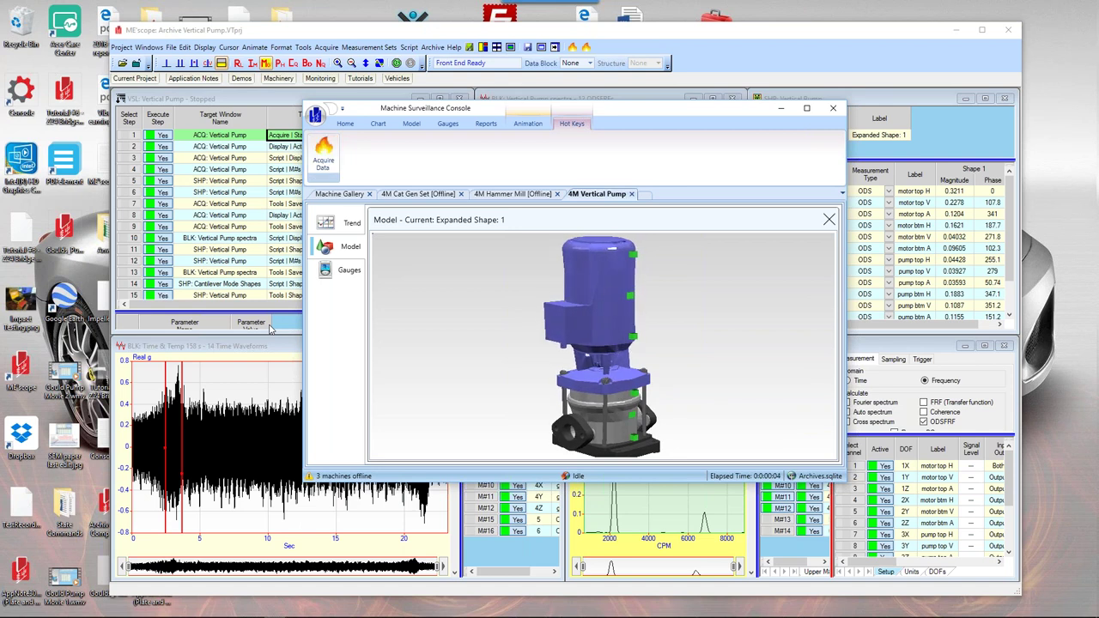
Move the console aside and examine the magnitudes and phases in ME'scope's SHP: Vertical Pump shape table
left_click_drag(633, 110, 432, 143)
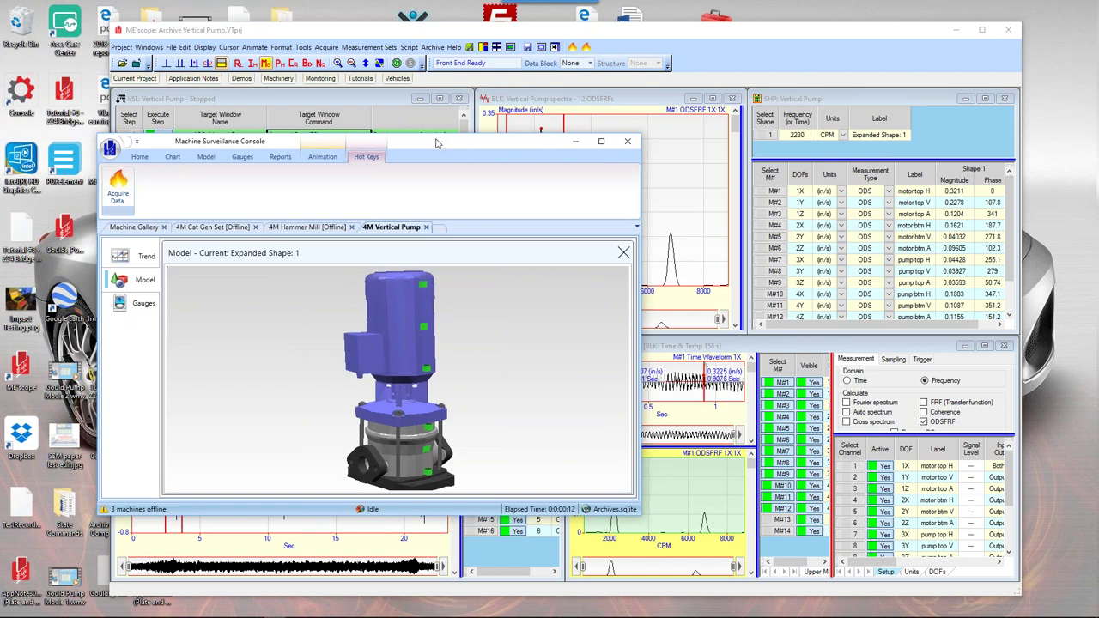
left_click(1012, 209)
left_click(1011, 209)
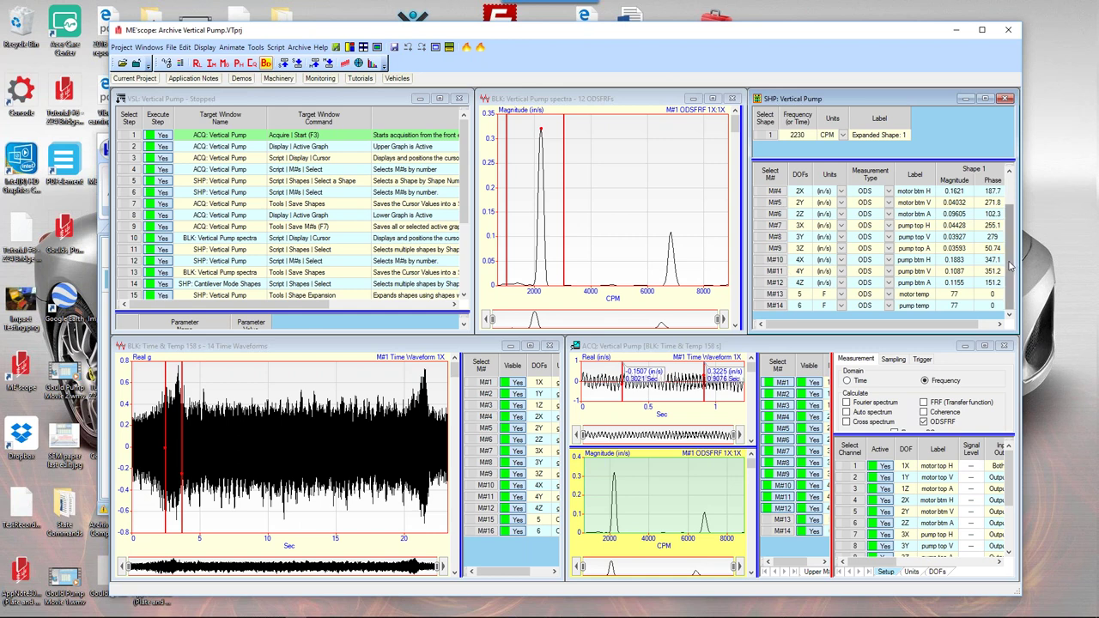
scroll(1009, 266, "up", 1)
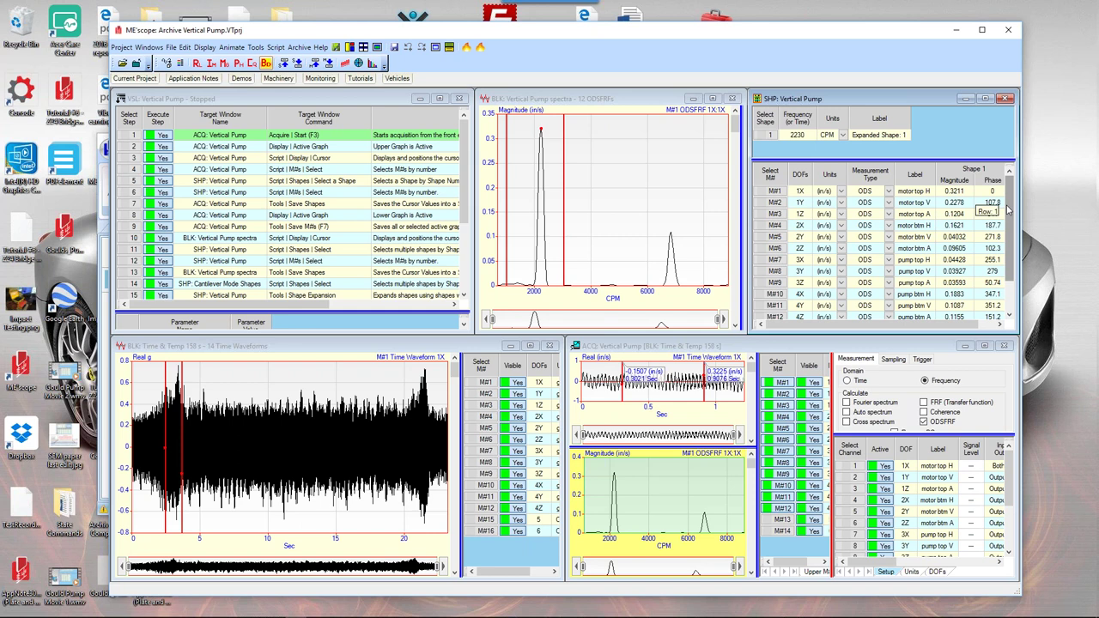
scroll(1008, 209, "down", 1)
scroll(1009, 209, "up", 1)
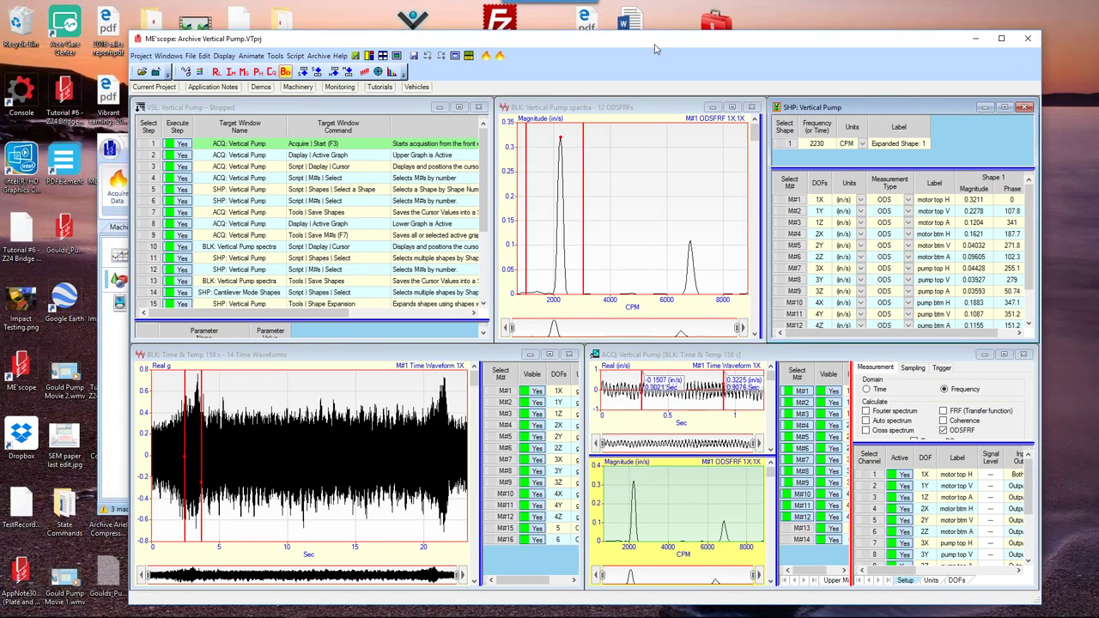
Arrange the console and ME'scope side by side, with the ME'scope window stretched to full screen height
left_click_drag(654, 49, 532, 54)
left_click_drag(695, 54, 1098, 0)
left_click_drag(433, 141, 0, 99)
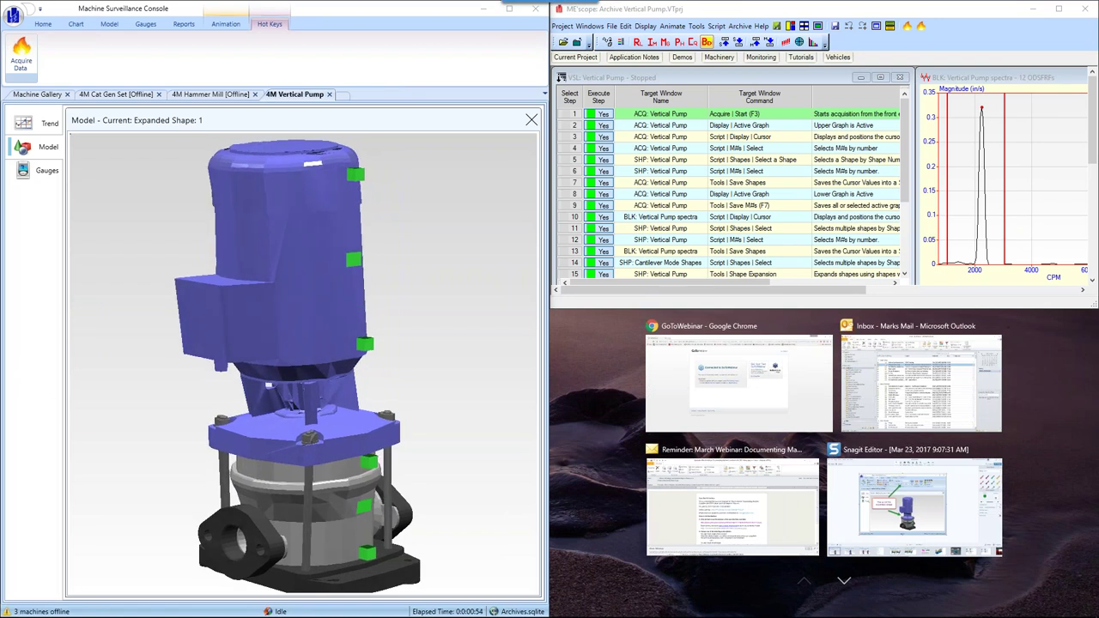
left_click(783, 293)
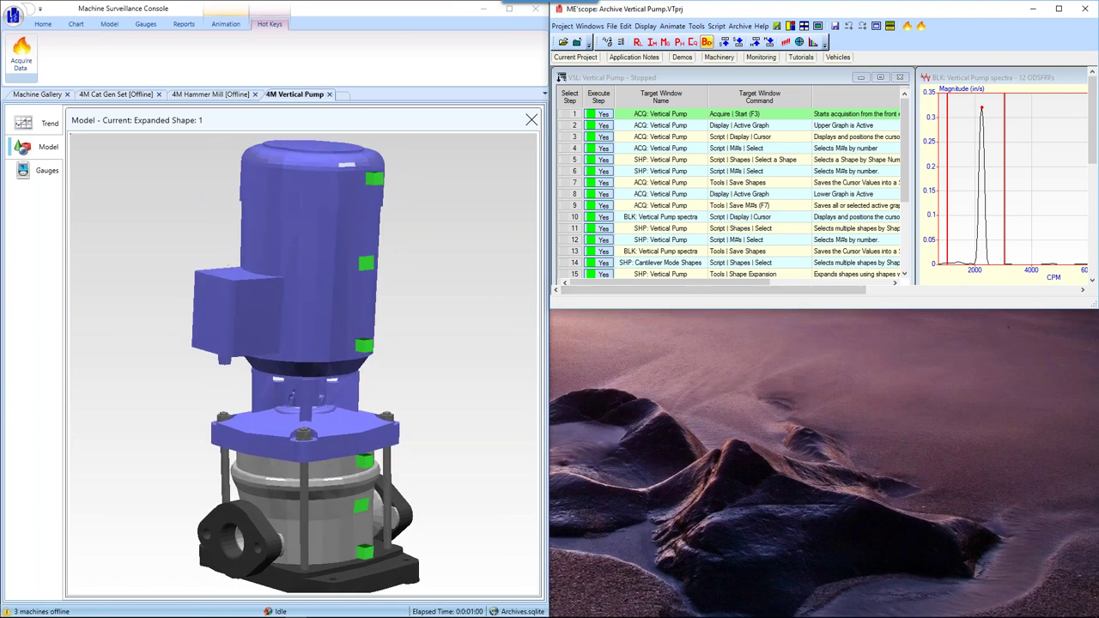
left_click_drag(844, 294, 844, 612)
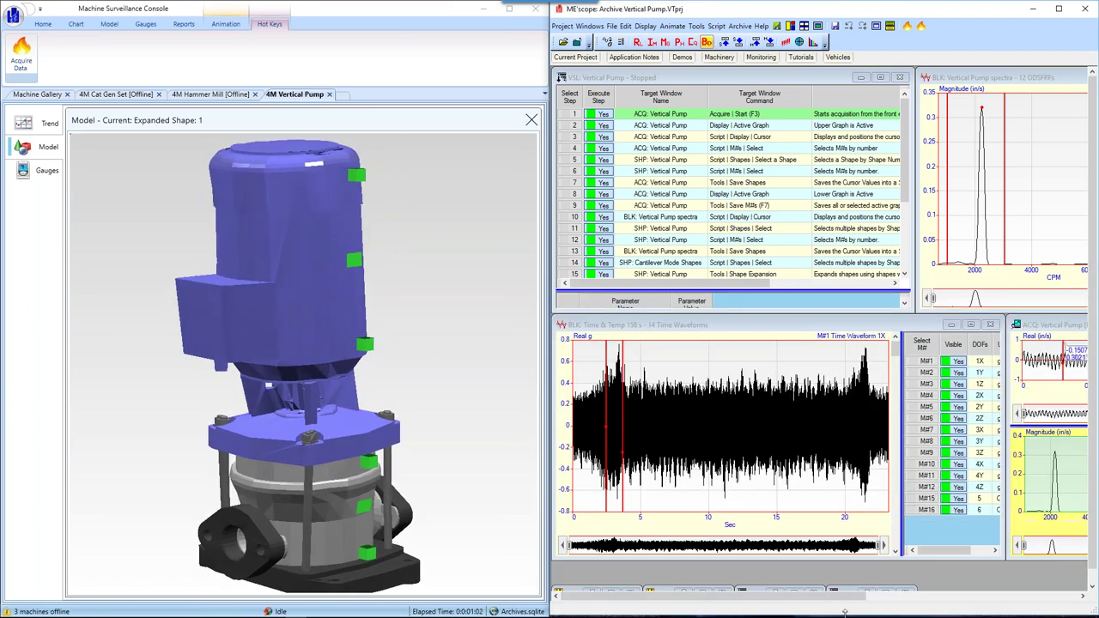
Examine the Vertical Pump's animated motion in the enlarged overhead view, the four-view layout and the 3D view
left_click(456, 361)
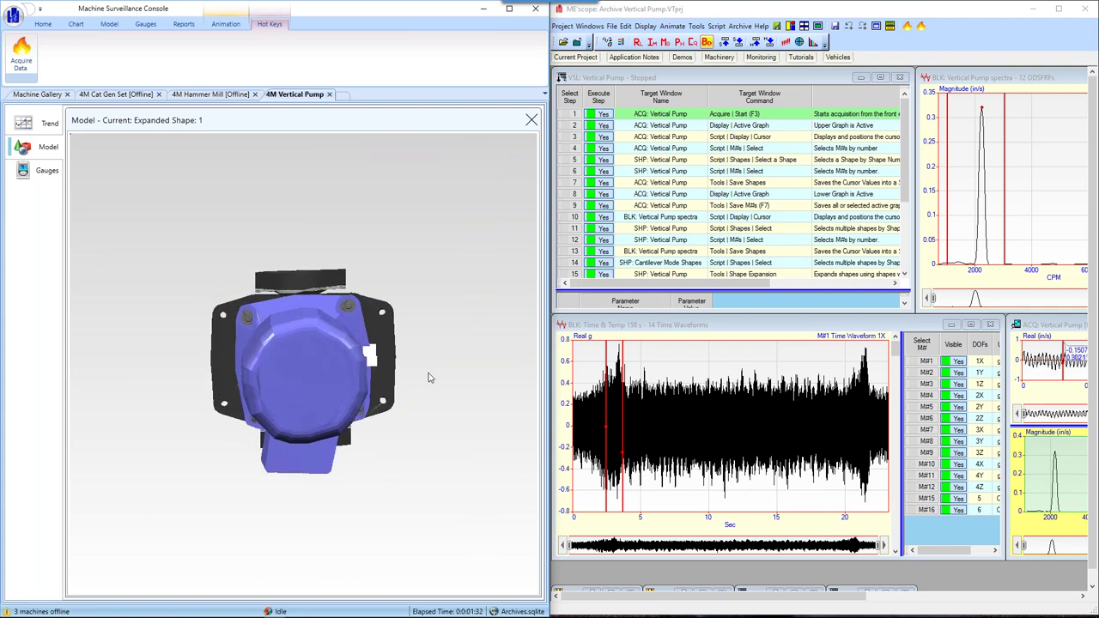
scroll(428, 378, "up", 3)
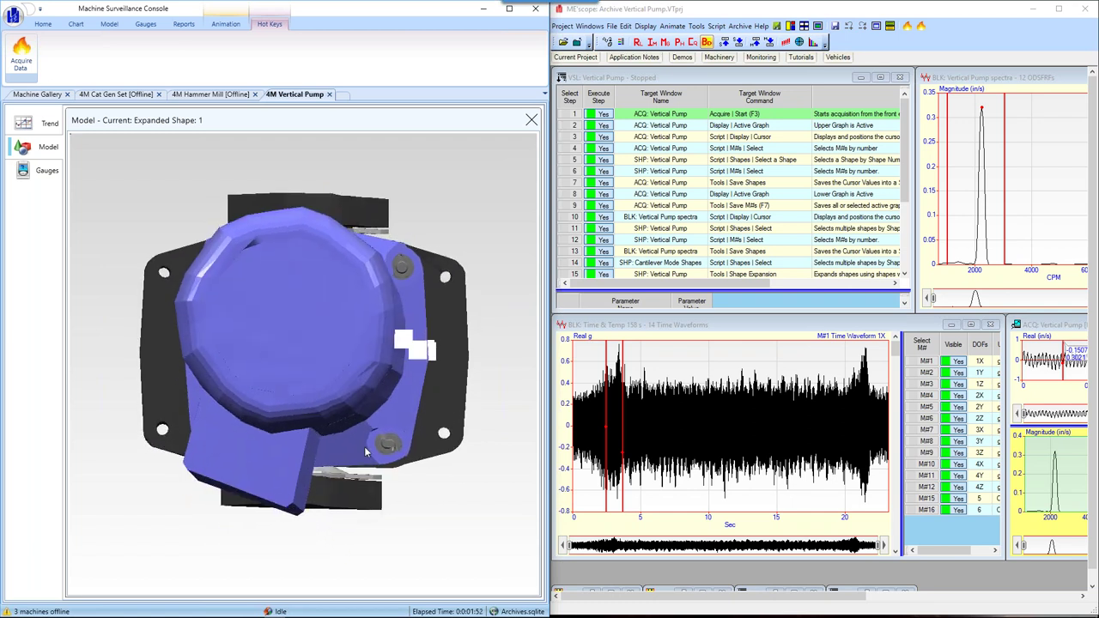
double_click(443, 392)
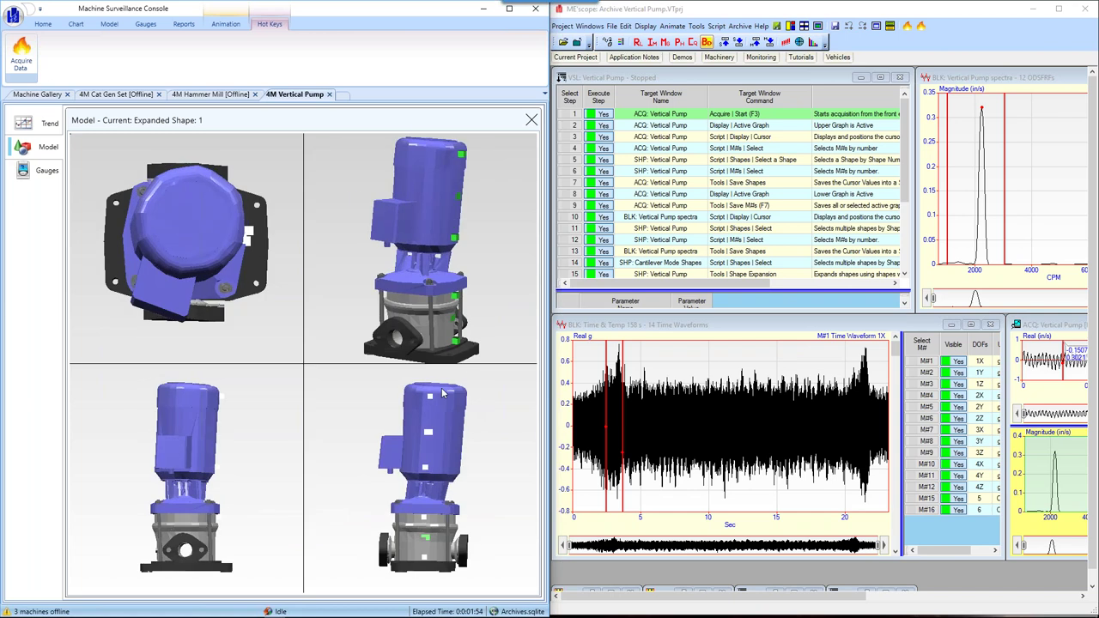
double_click(438, 387)
left_click_drag(434, 383, 389, 378)
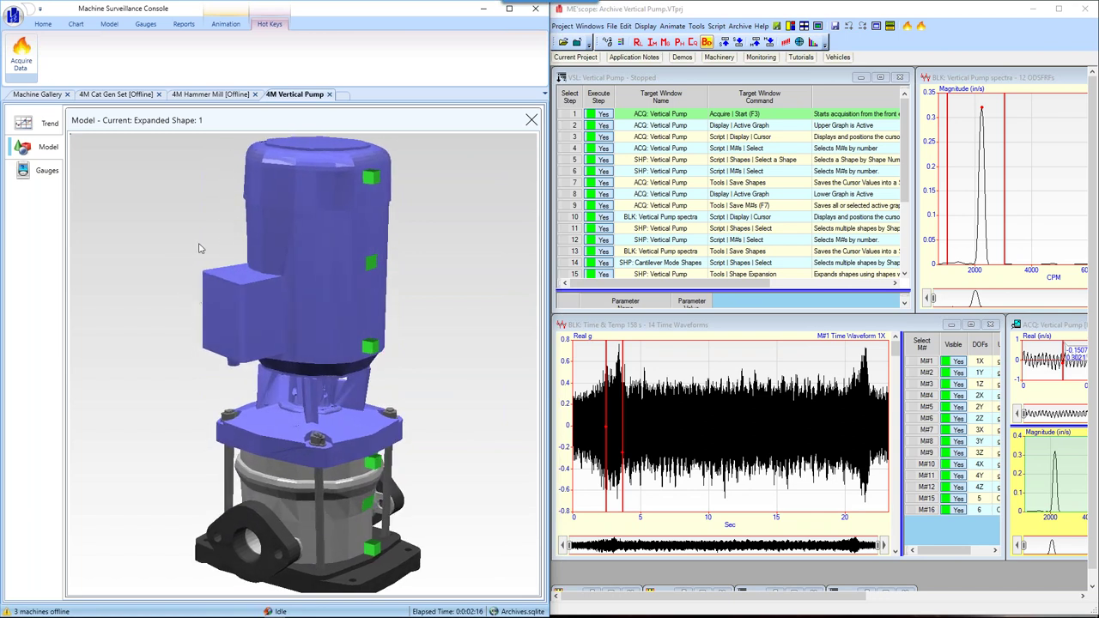
Acquire another set of Vertical Pump data and return to the Machine Gallery
left_click(24, 54)
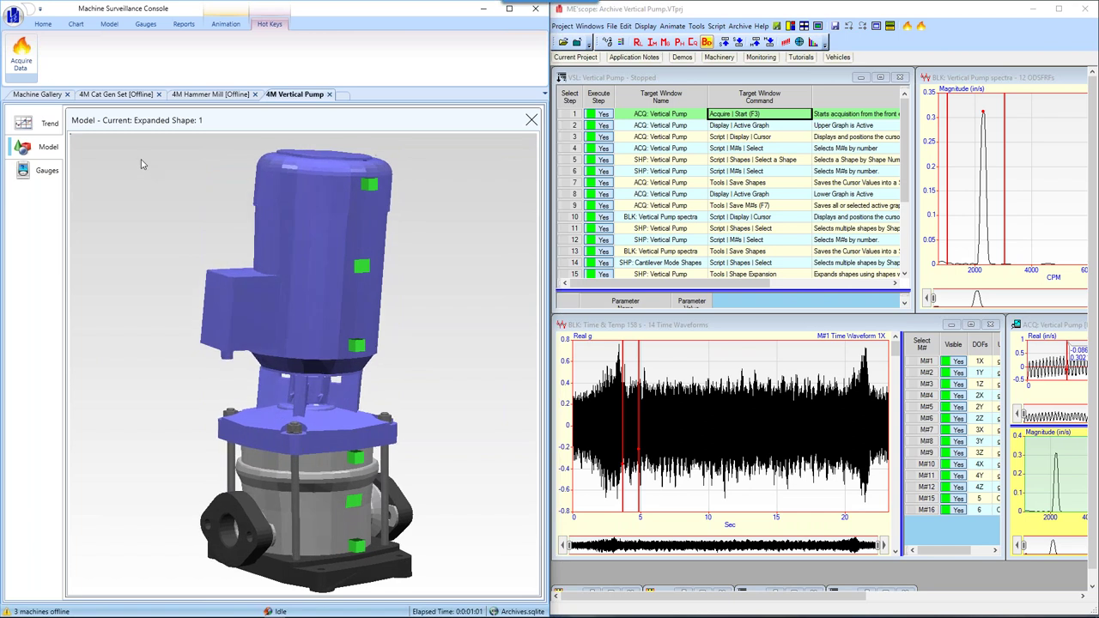
left_click(38, 94)
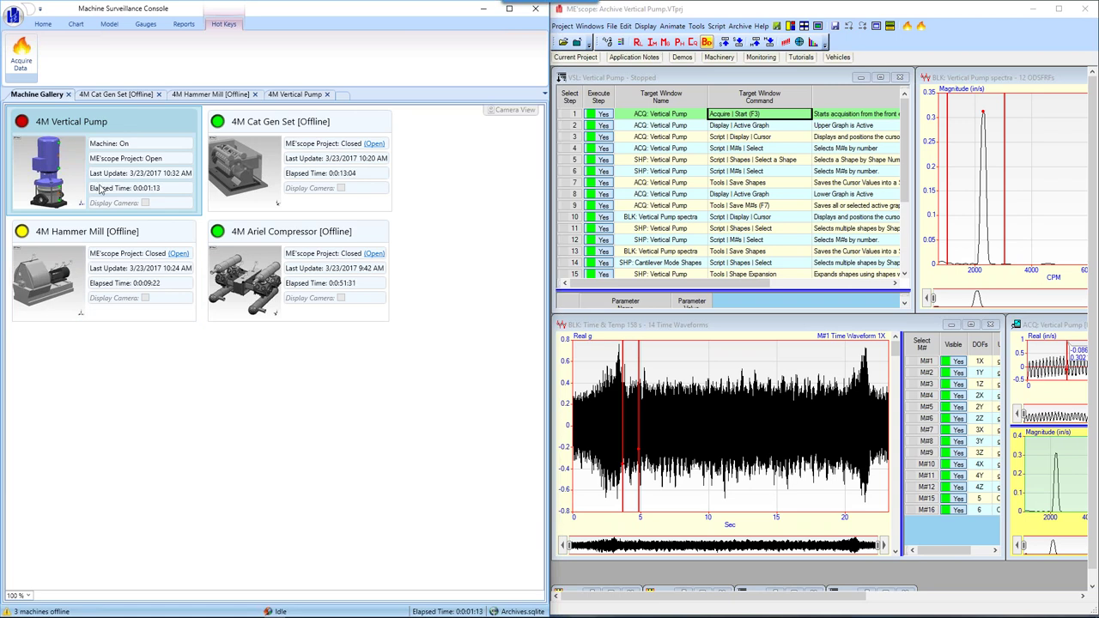
Open the 4M Ariel Compressor's ME'scope project and machine display, and show all of its trend data
left_click(375, 254)
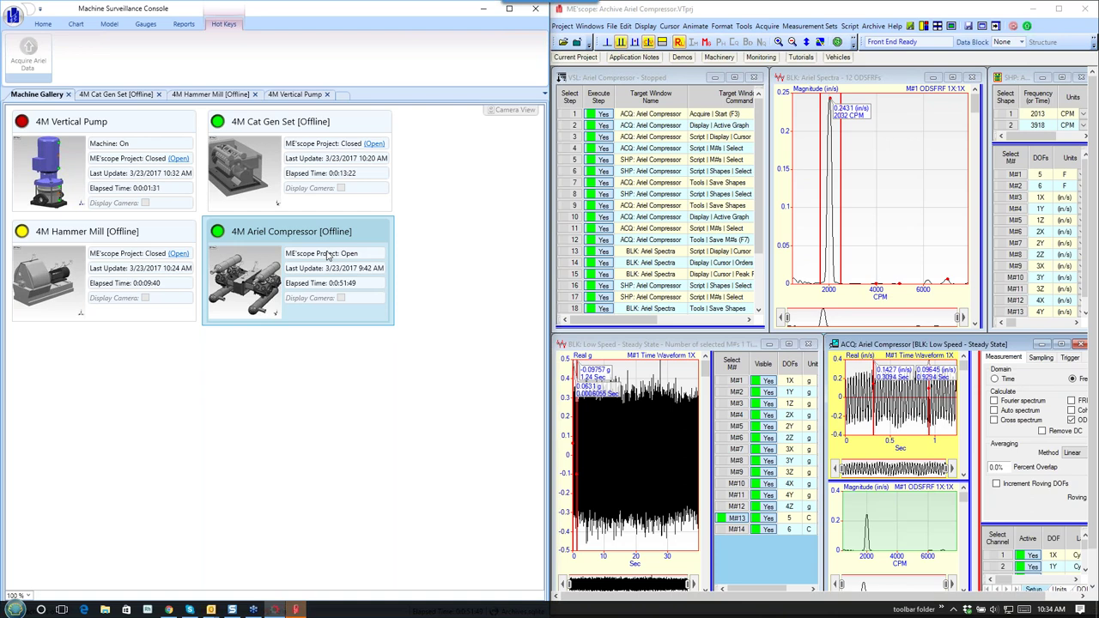
double_click(327, 255)
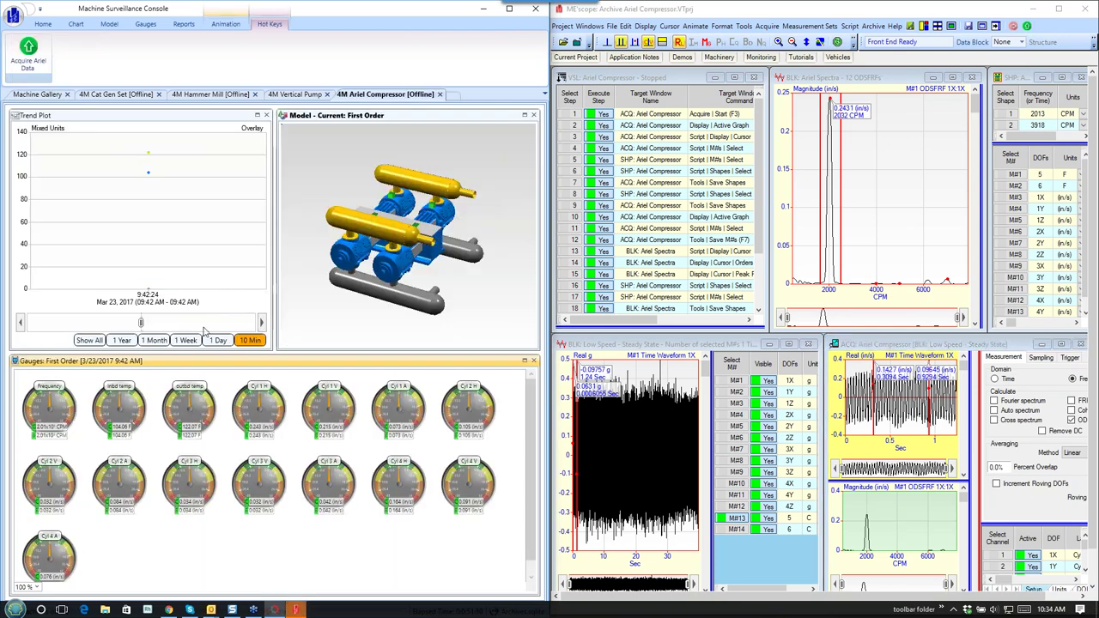
left_click(91, 341)
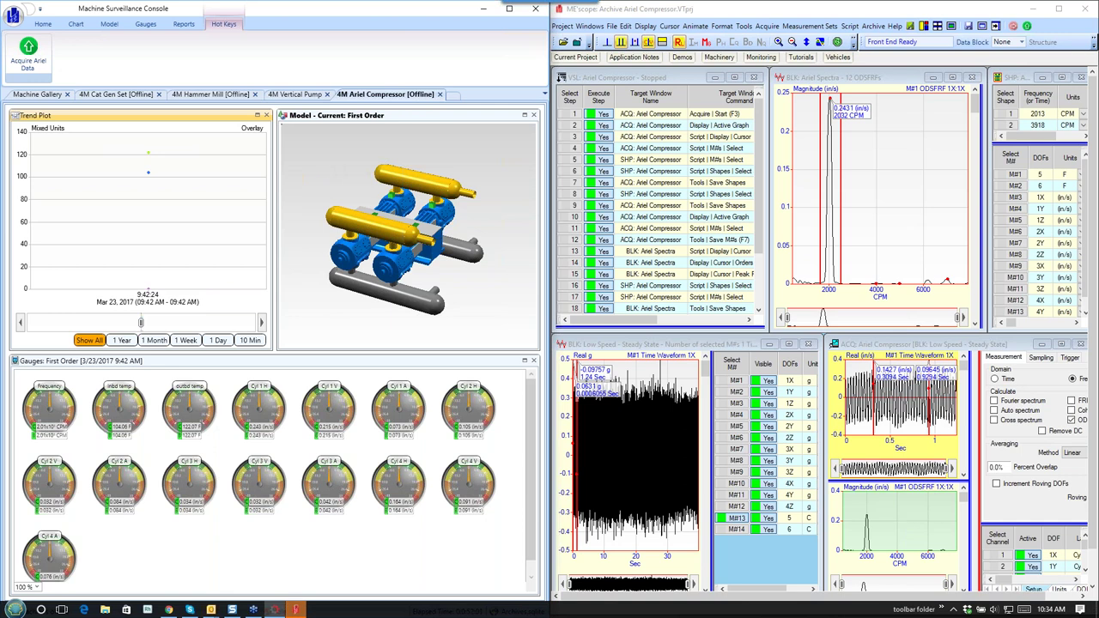
Switch the Ariel Compressor display to the tabbed layout and show its model
left_click(44, 25)
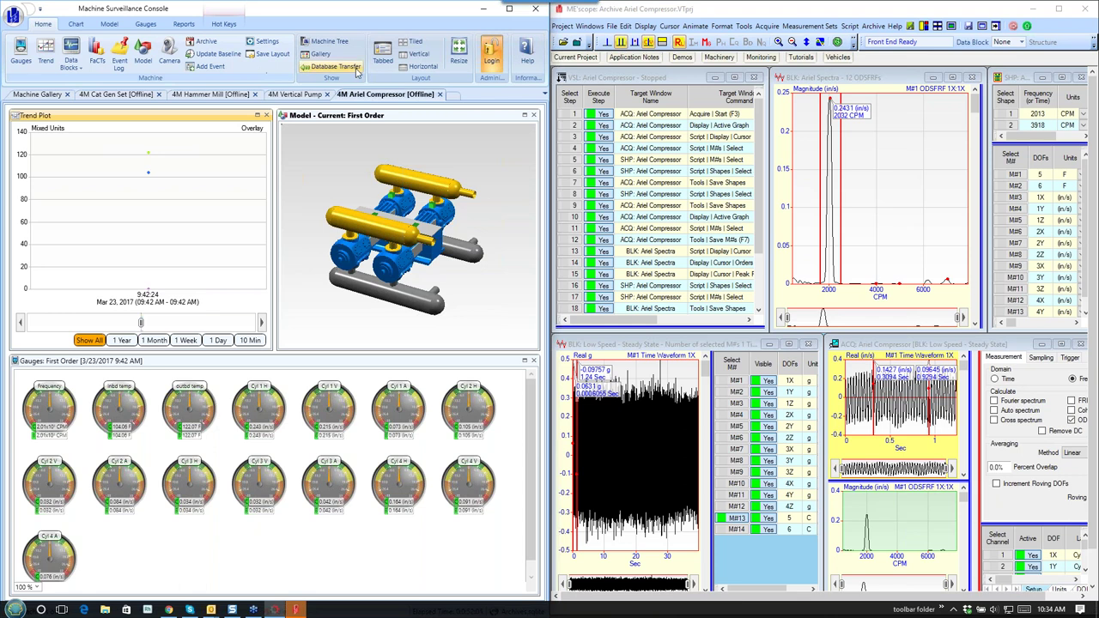
left_click(383, 54)
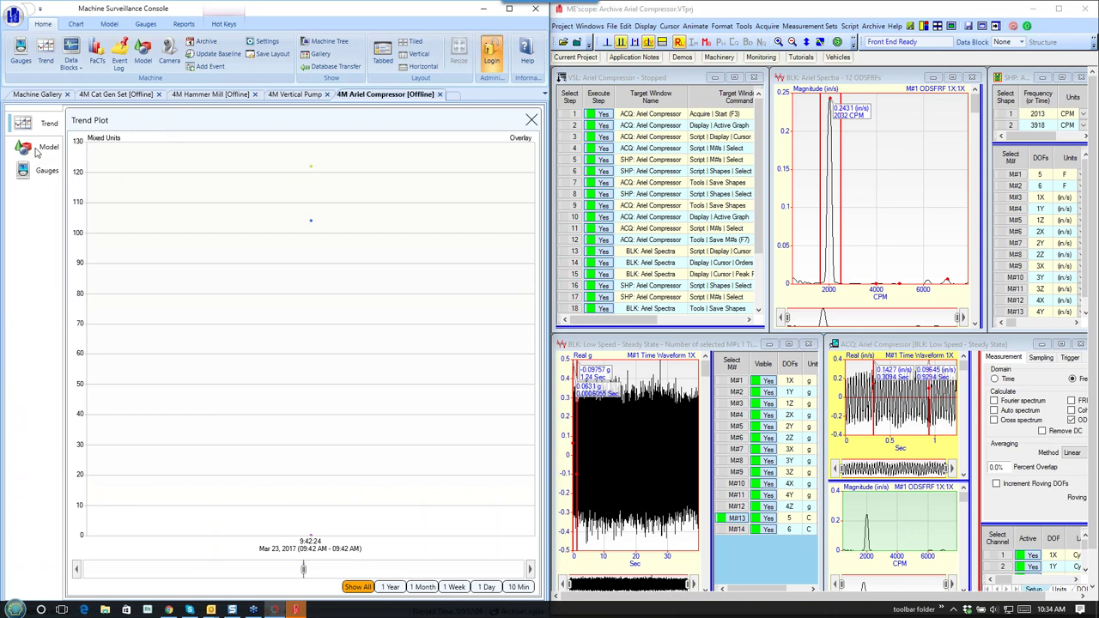
left_click(39, 148)
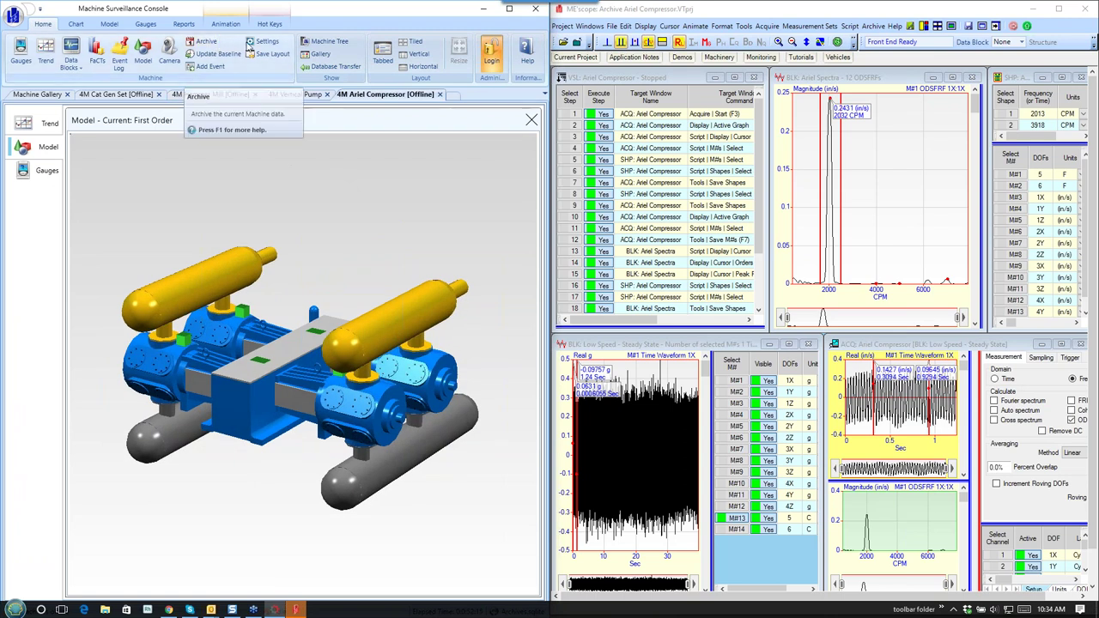
Set the Ariel Compressor model's deformation to Deformed and view its animated First Order shape from the front
left_click(226, 24)
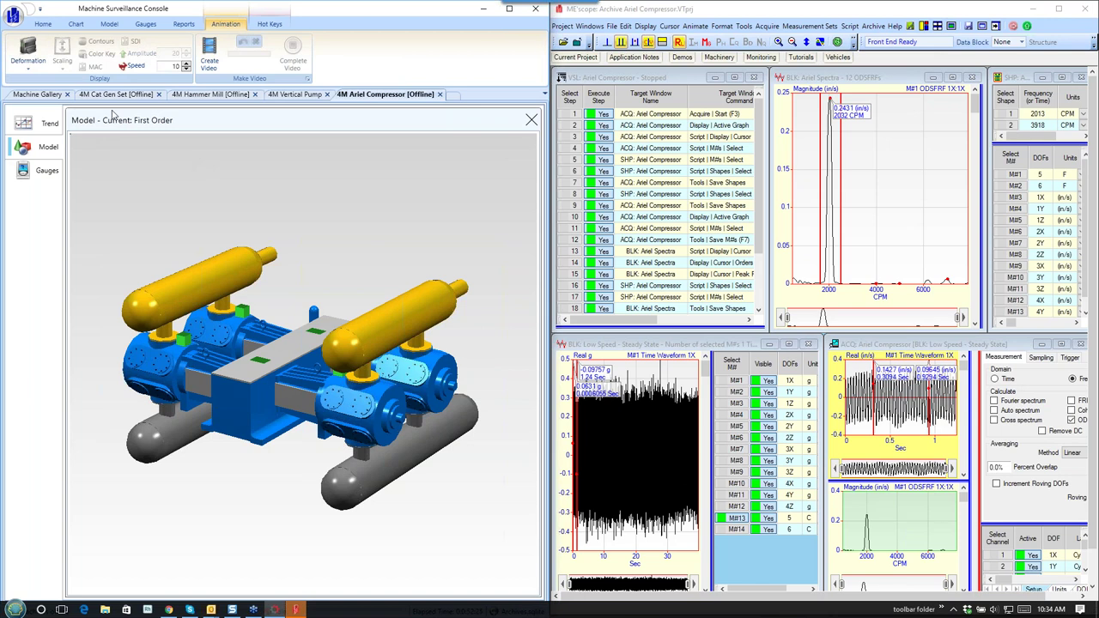
left_click(31, 65)
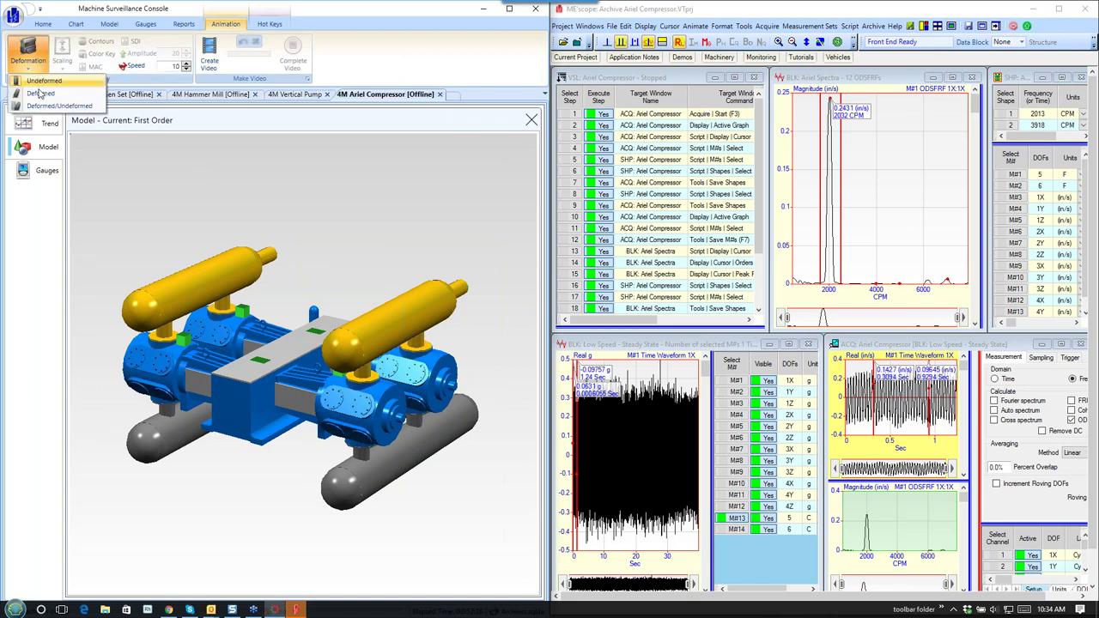
left_click(39, 93)
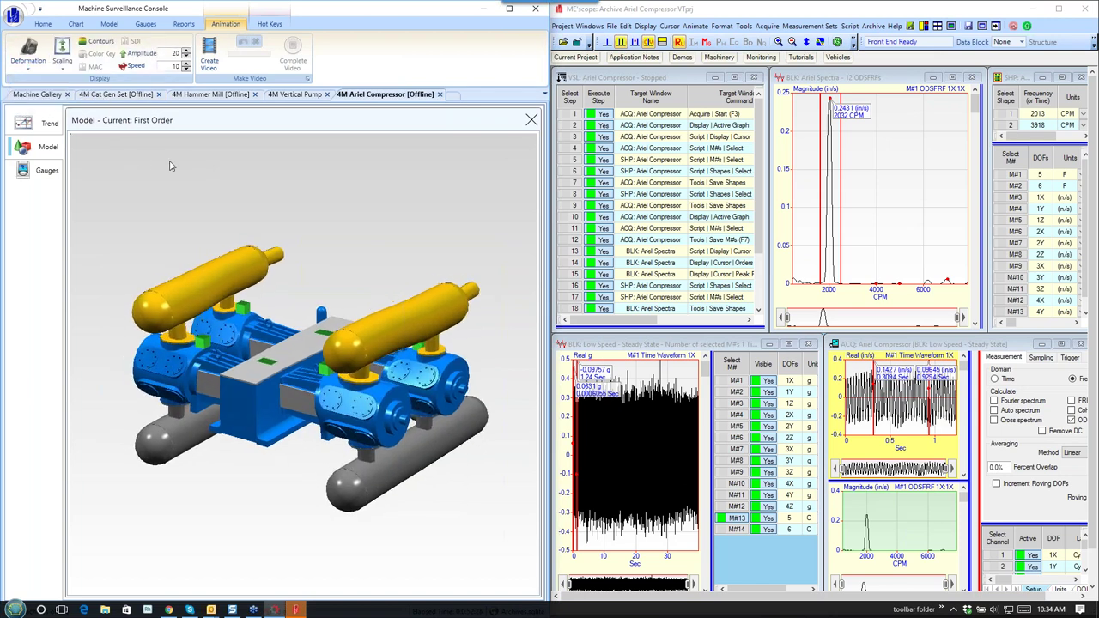
scroll(170, 165, "down", 3)
scroll(170, 166, "up", 3)
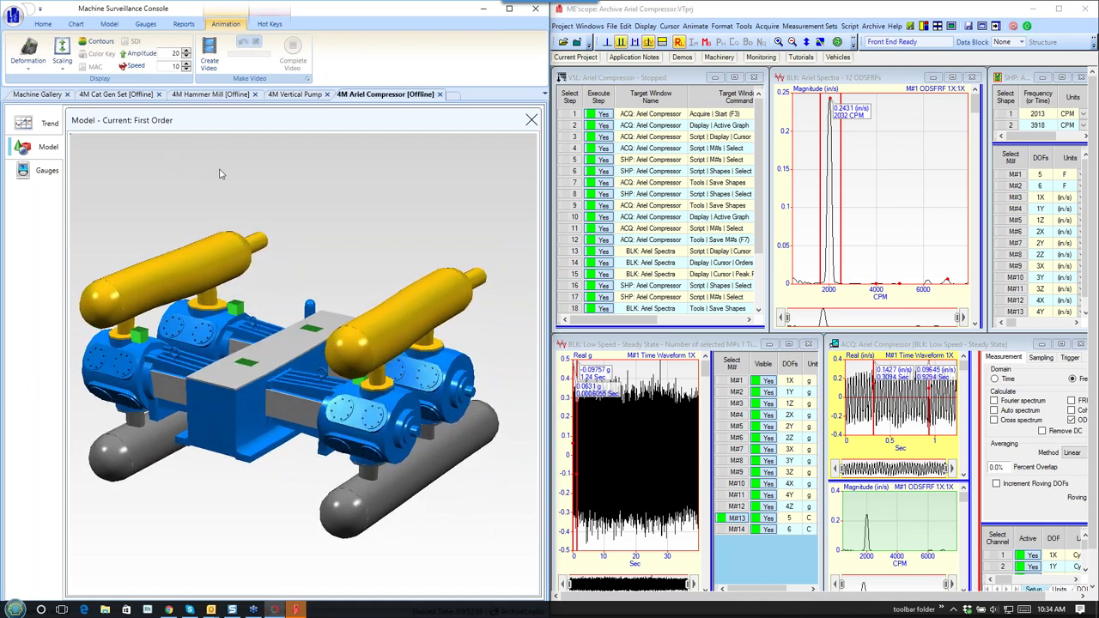
left_click_drag(219, 174, 263, 169)
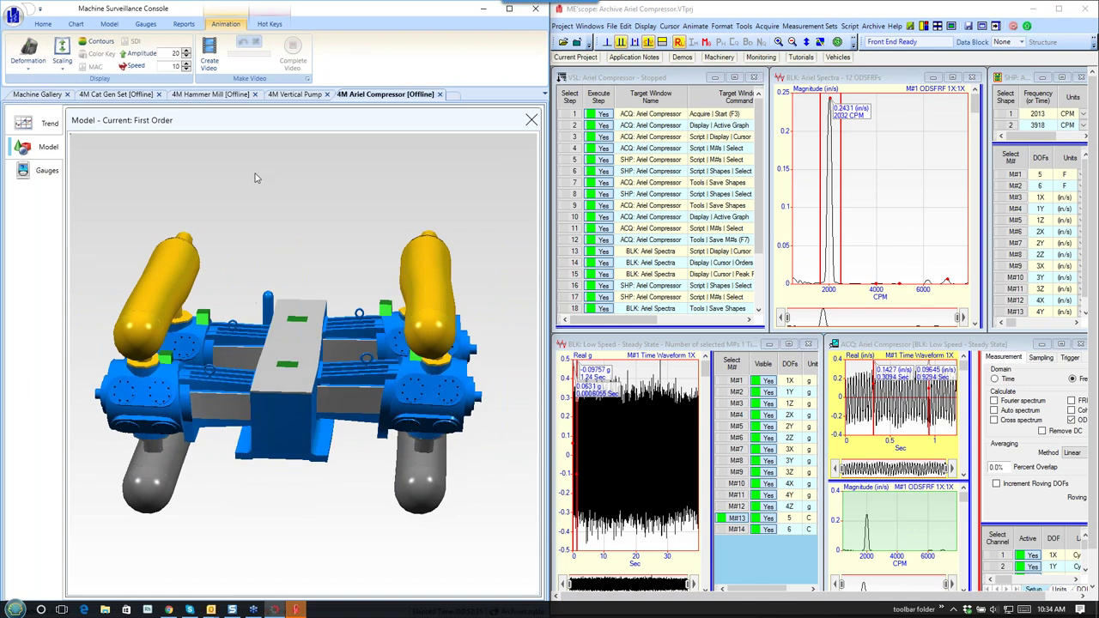
Rotate the Ariel Compressor model to an angled view and acquire a new set of Ariel data
left_click_drag(249, 175, 317, 217)
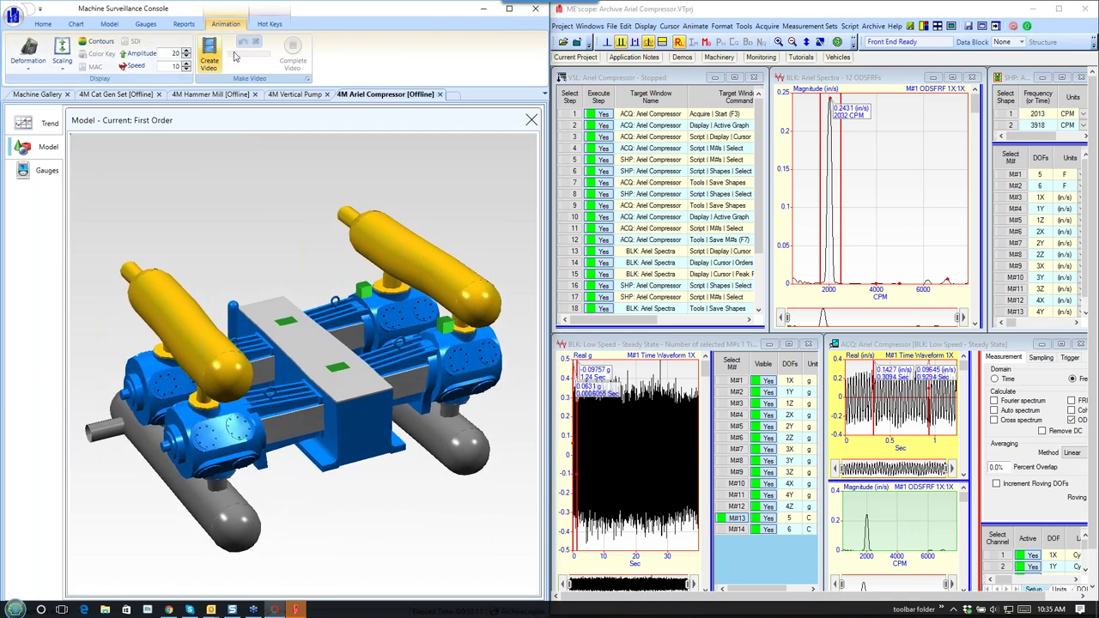
left_click(255, 26)
left_click(30, 53)
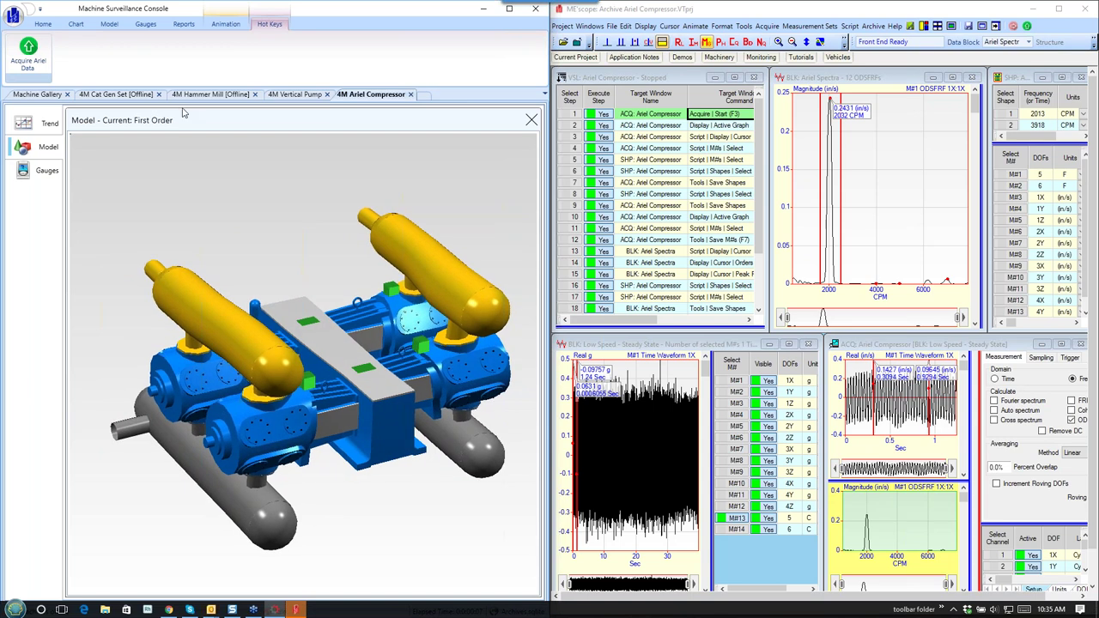
Compare two shapes on the compressor model, with Current: First Order as Left Side and Current: Second Order as Right Side
left_click(226, 24)
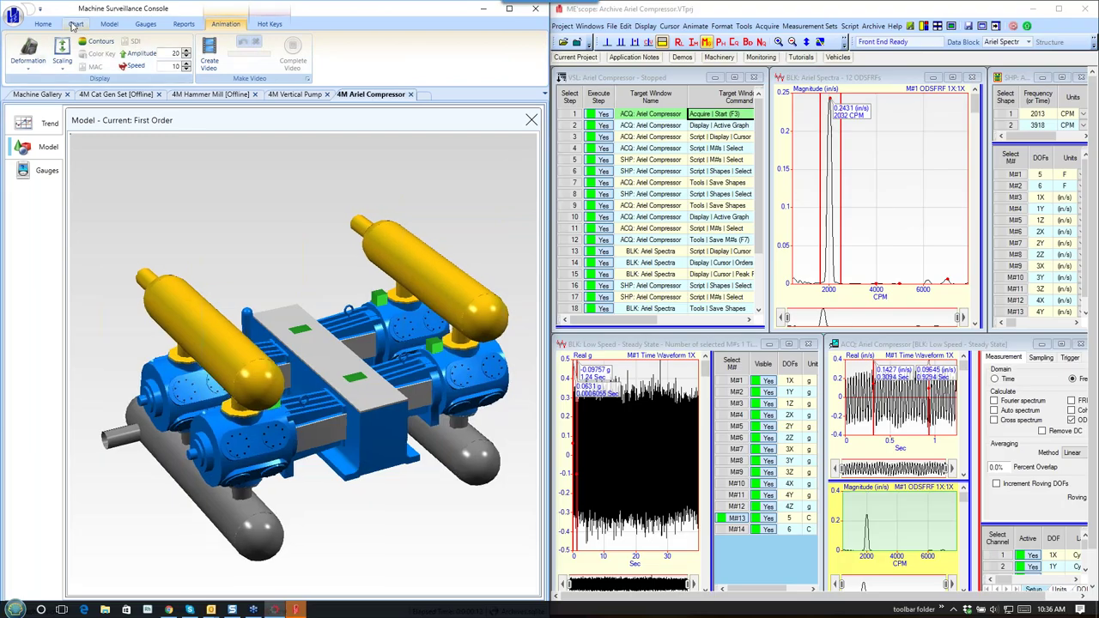
left_click(74, 25)
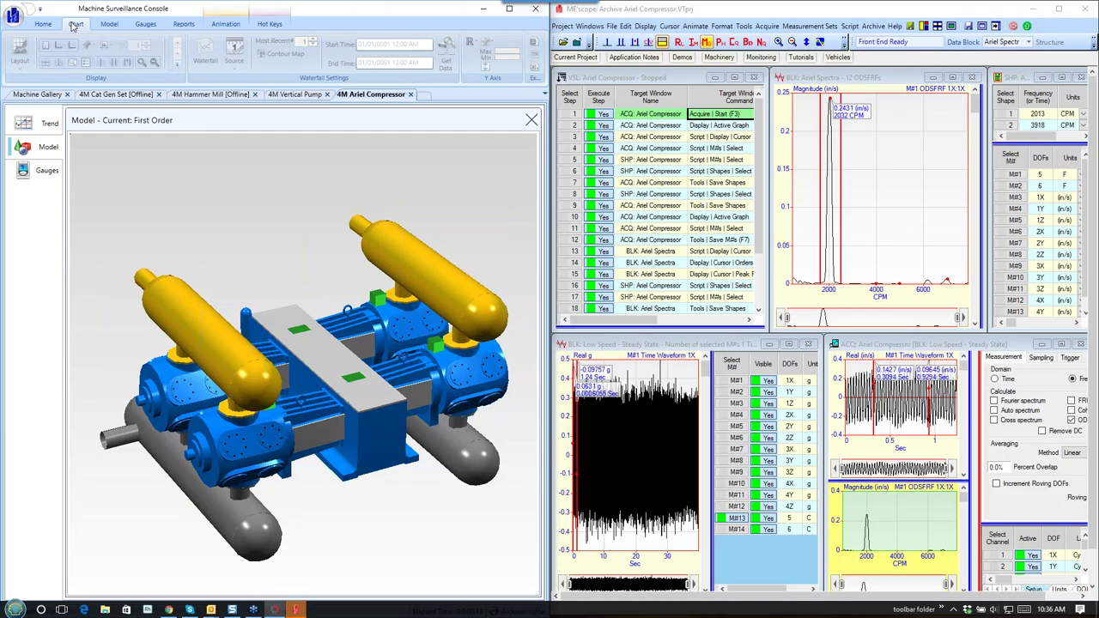
left_click(105, 26)
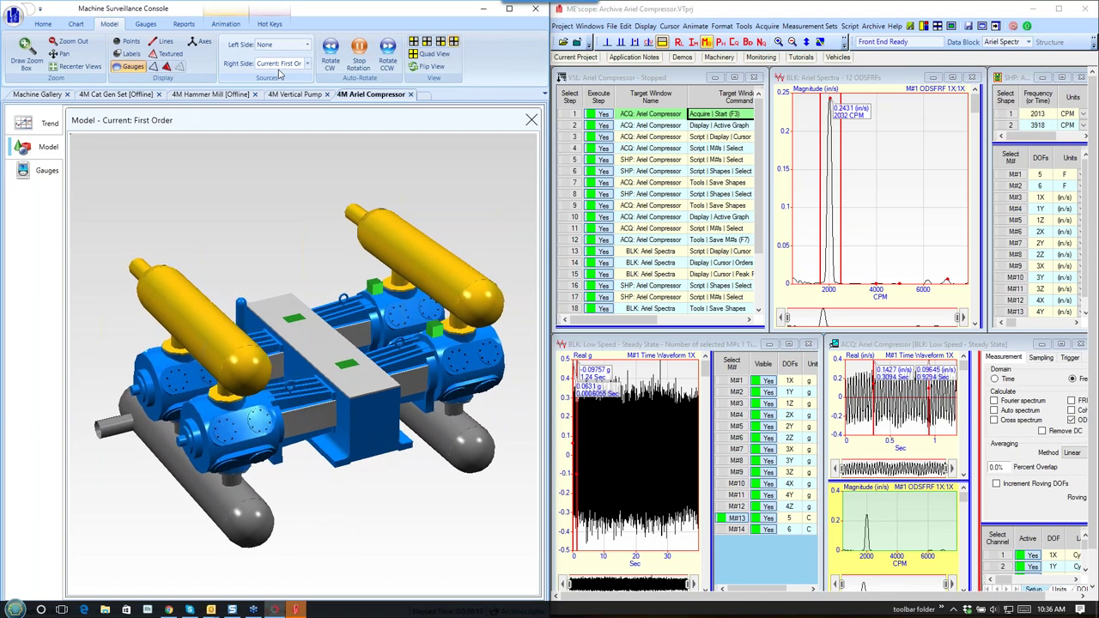
left_click(308, 65)
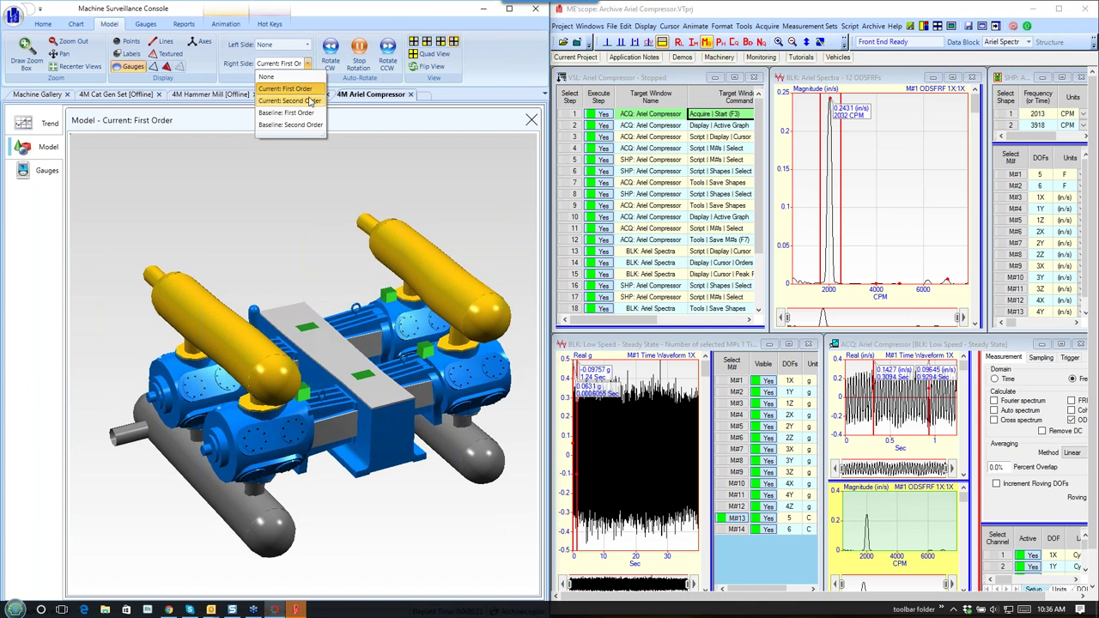
left_click(309, 101)
left_click(308, 46)
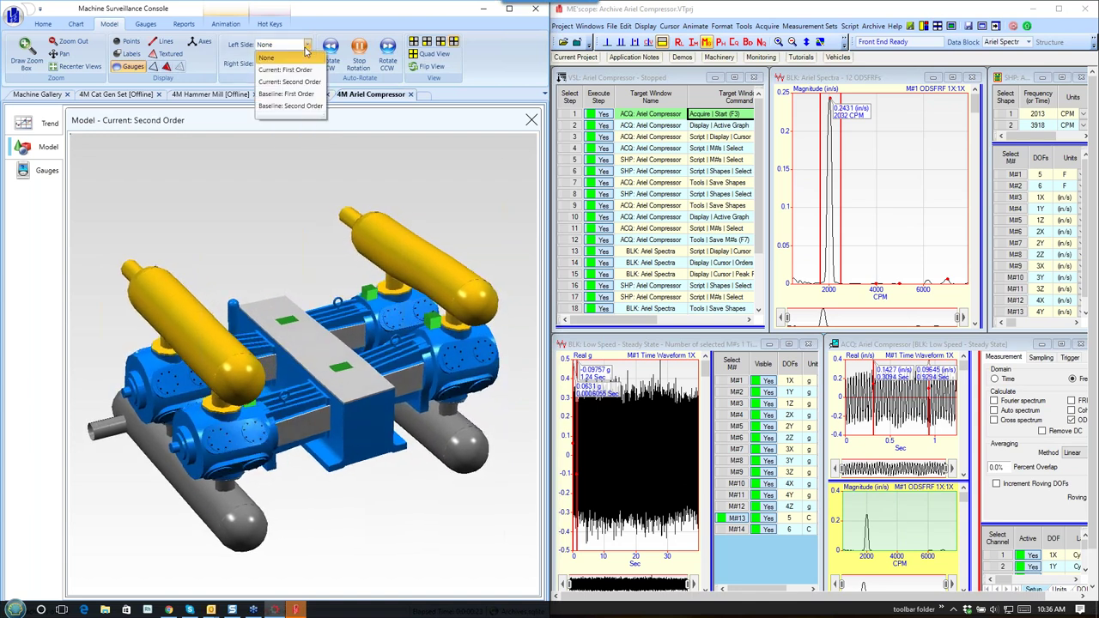
left_click(302, 70)
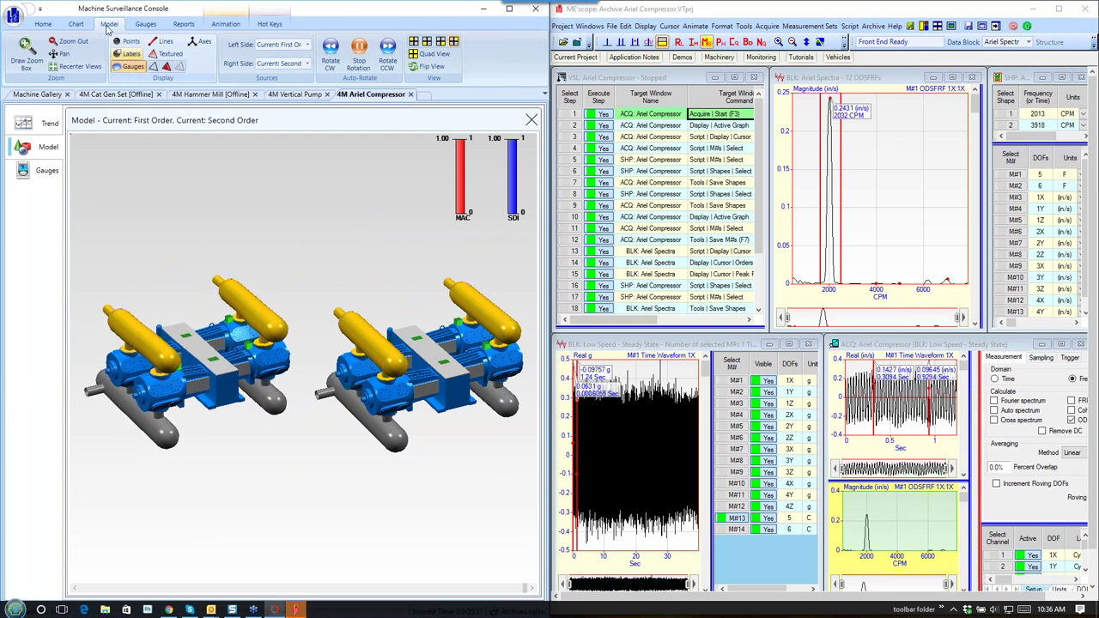
Hide the MAC and SDI bars from the shape comparison and rotate the two compressor models
left_click(226, 24)
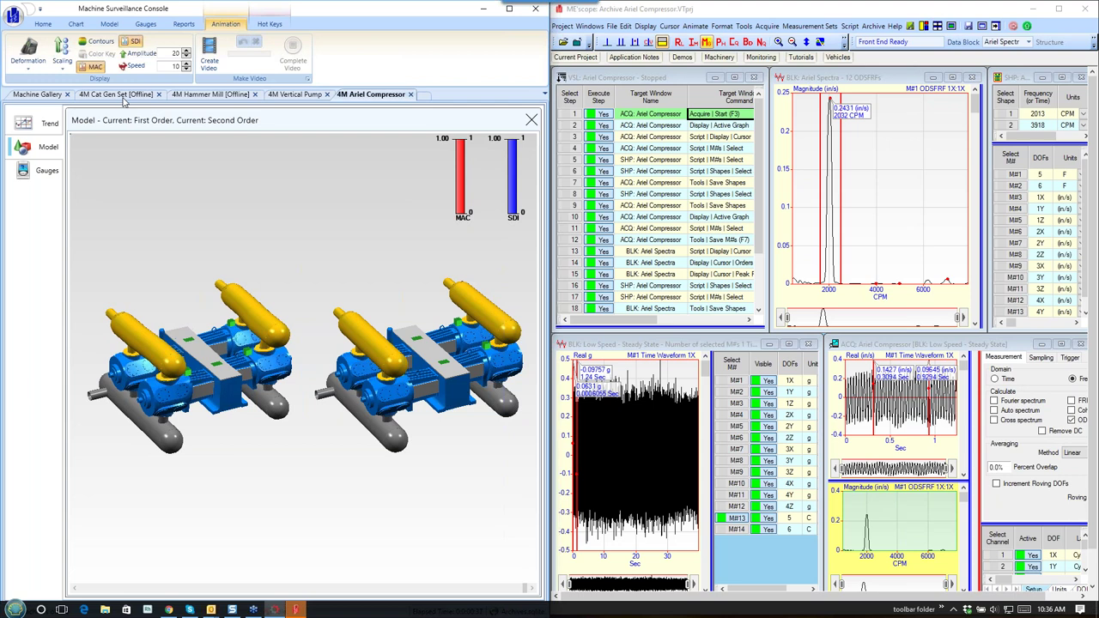
left_click(90, 66)
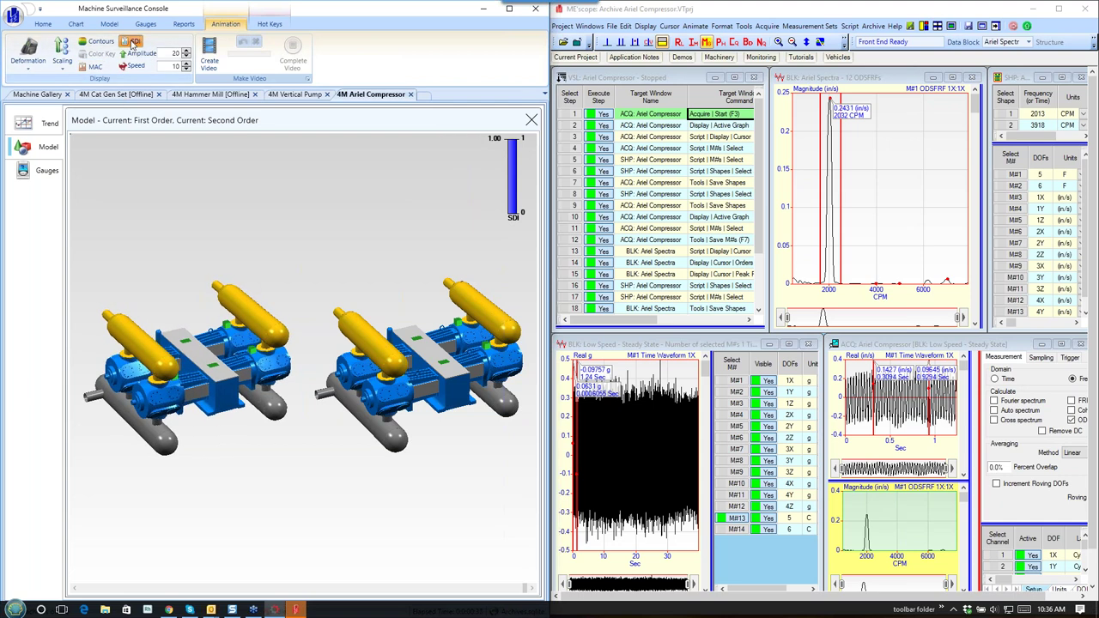
left_click(132, 42)
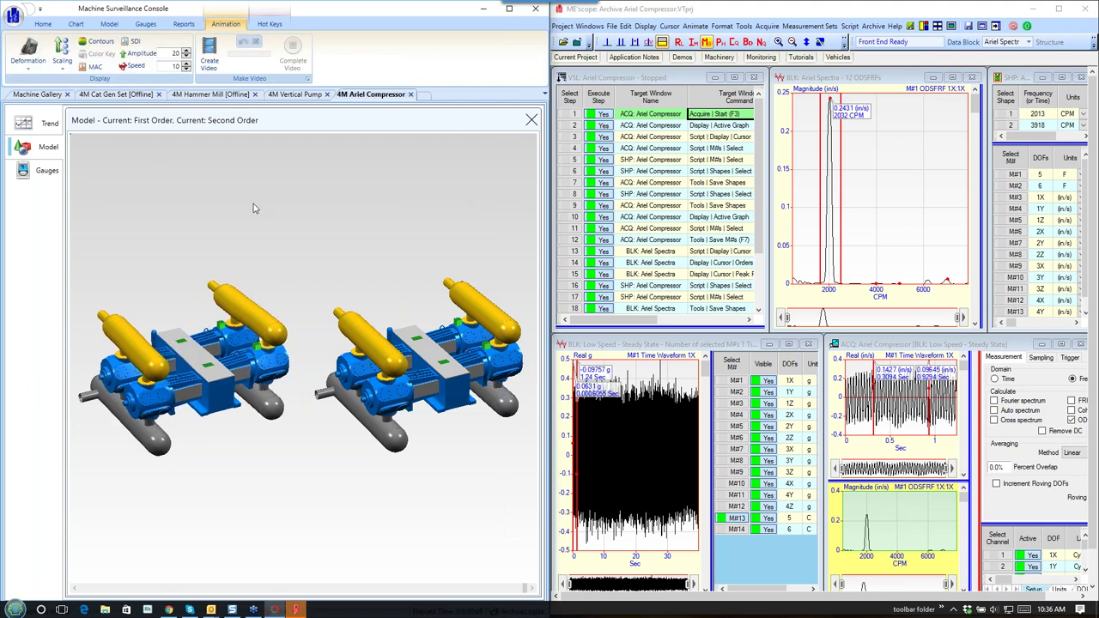
left_click_drag(216, 214, 167, 211)
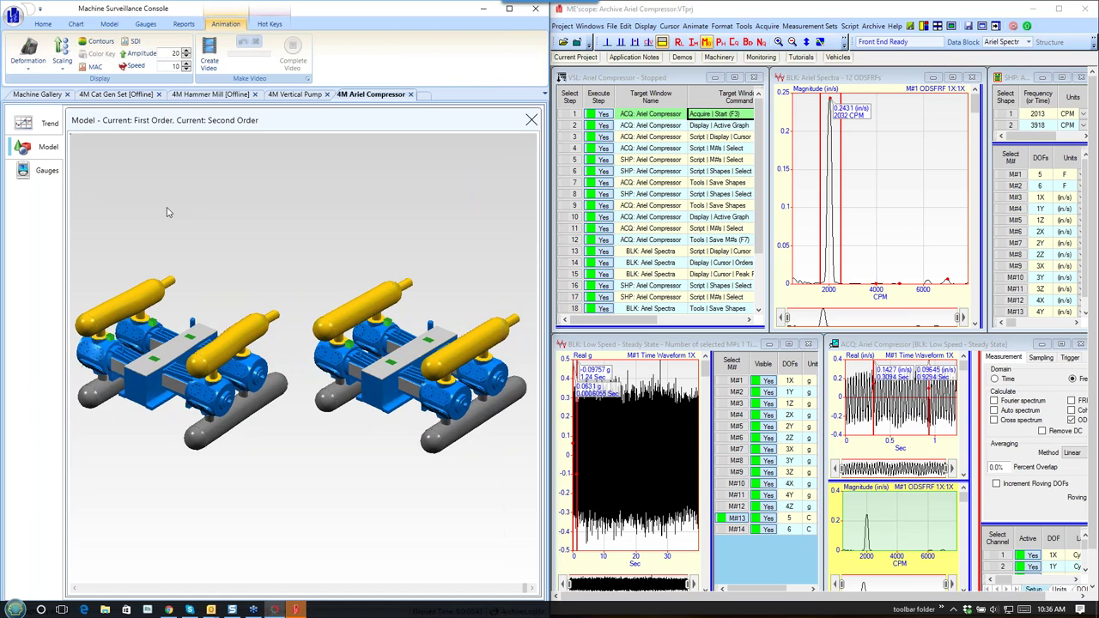
Acquire another set of Ariel Compressor data and check the Cyl 1 gauges at the red measurement marker
left_click(115, 24)
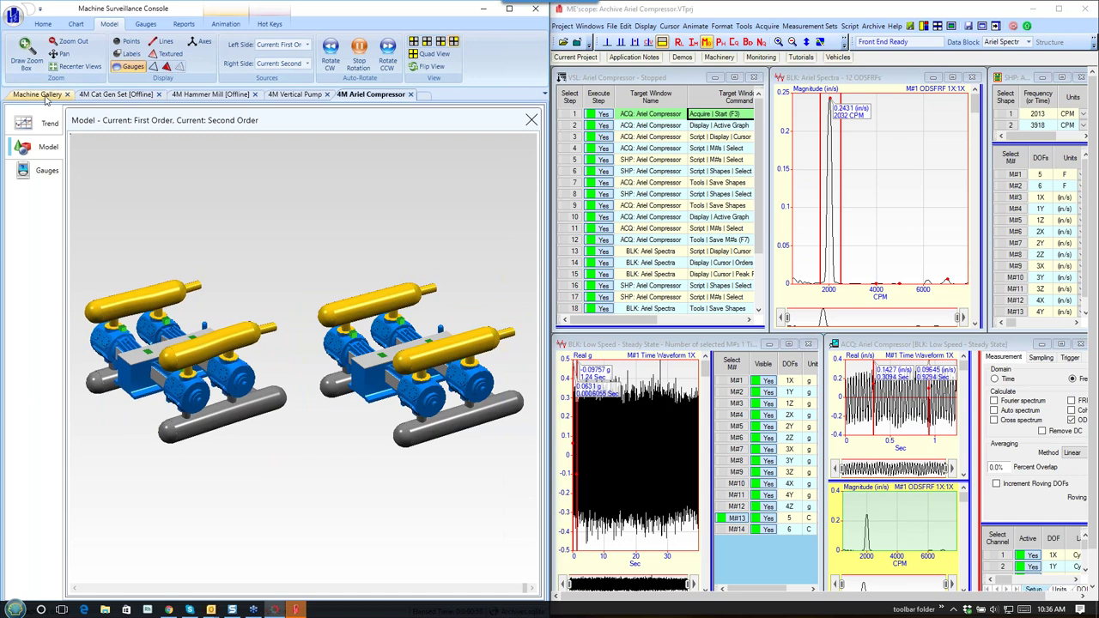
left_click(269, 24)
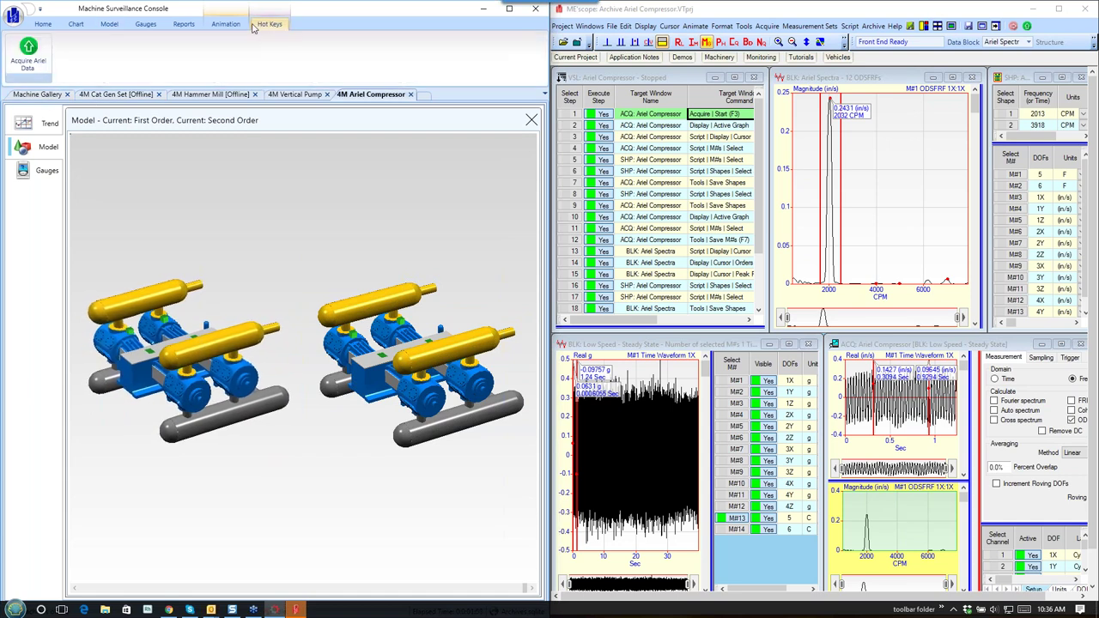
left_click(37, 62)
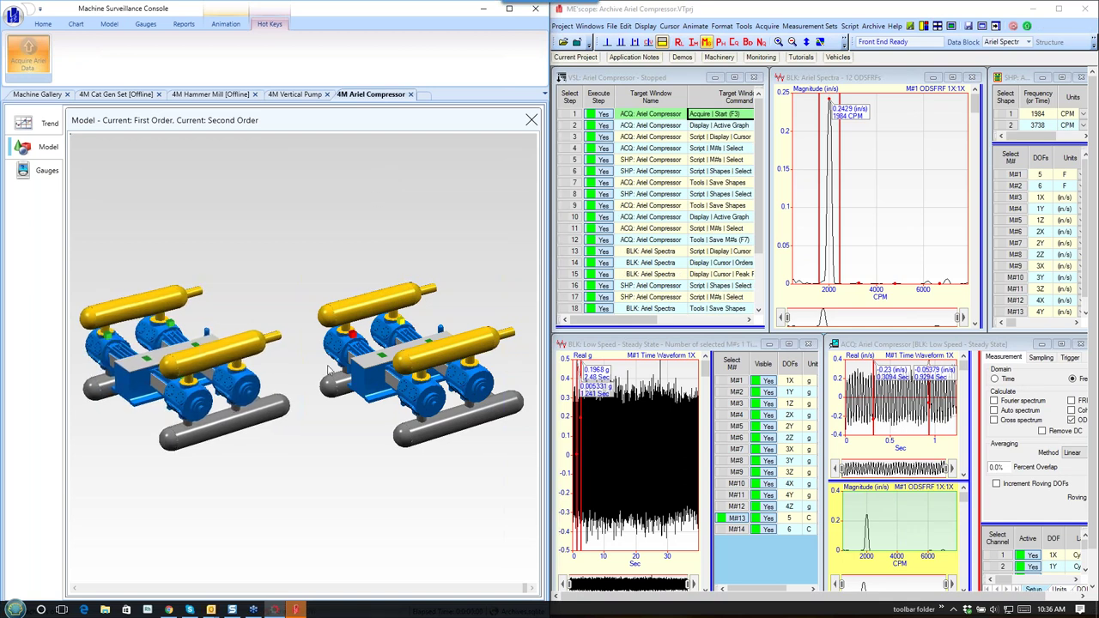
left_click(360, 354)
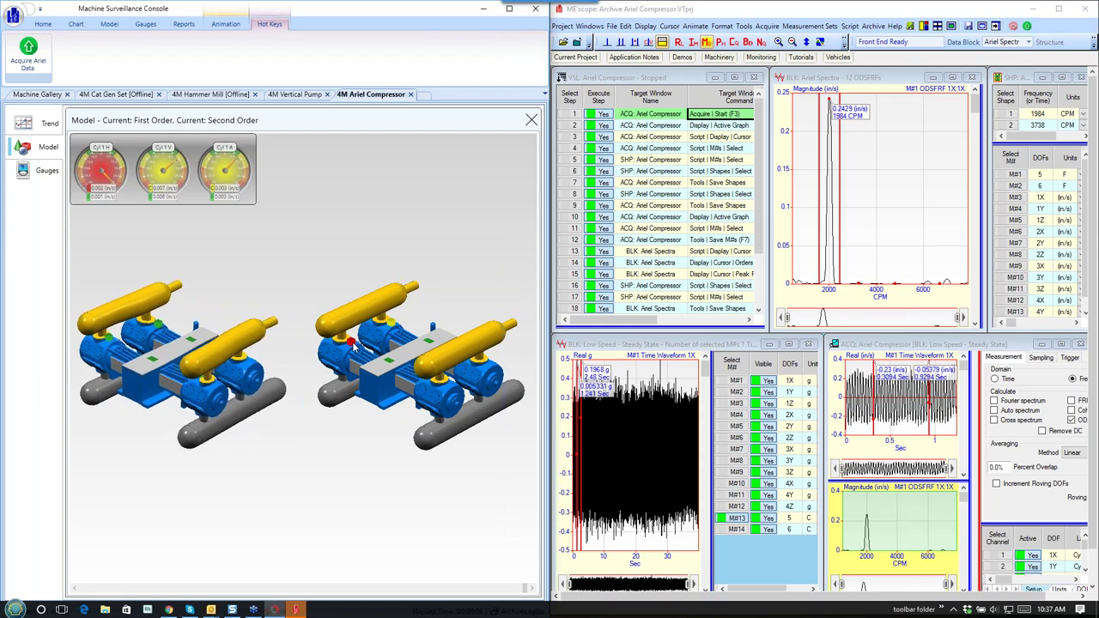
left_click(354, 345)
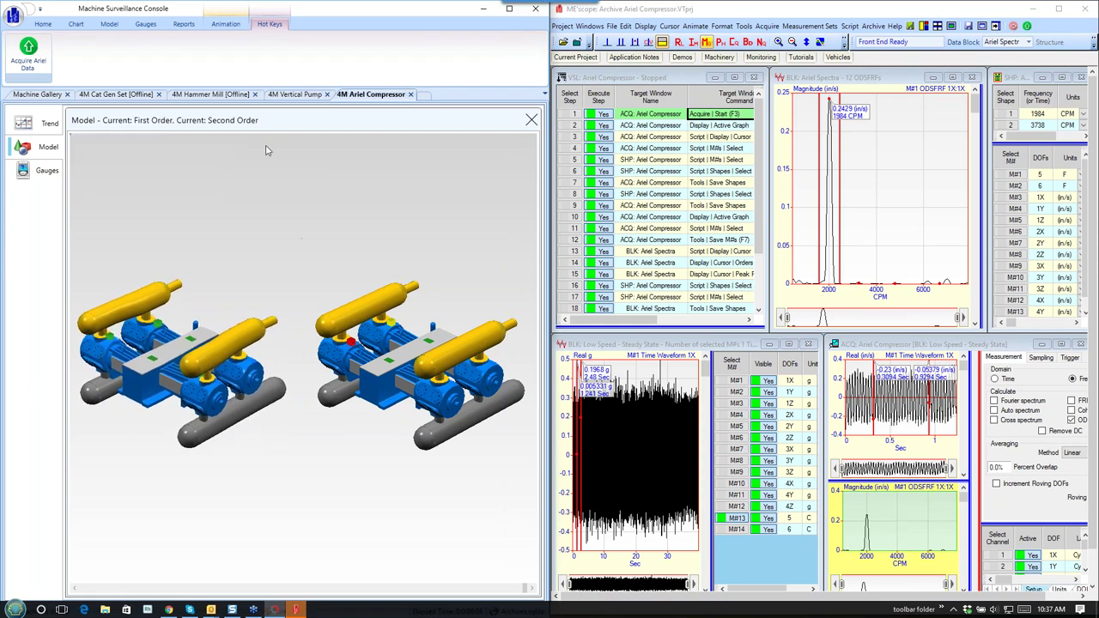
Set the compressor animation's amplitude to 32 and its speed to 22
left_click(225, 25)
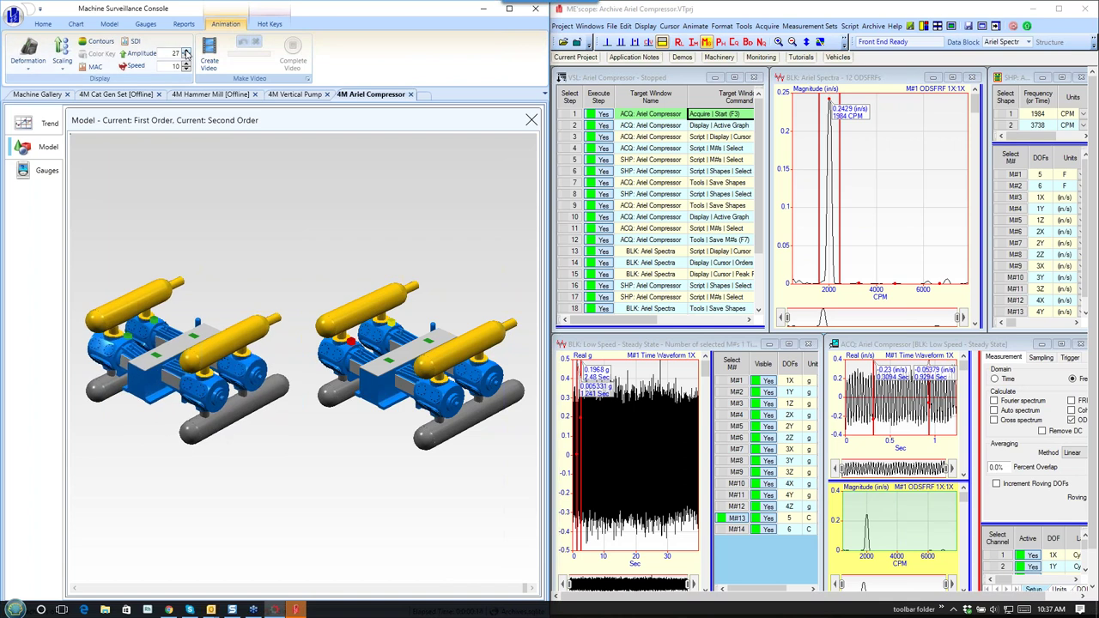
left_click(187, 53)
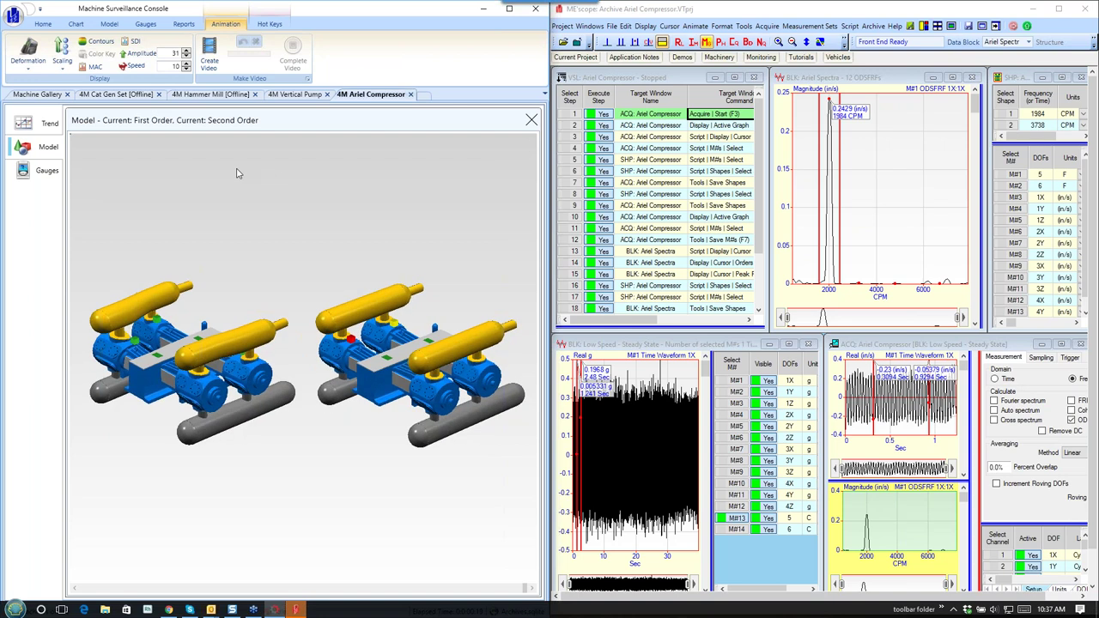
scroll(236, 166, "up", 2)
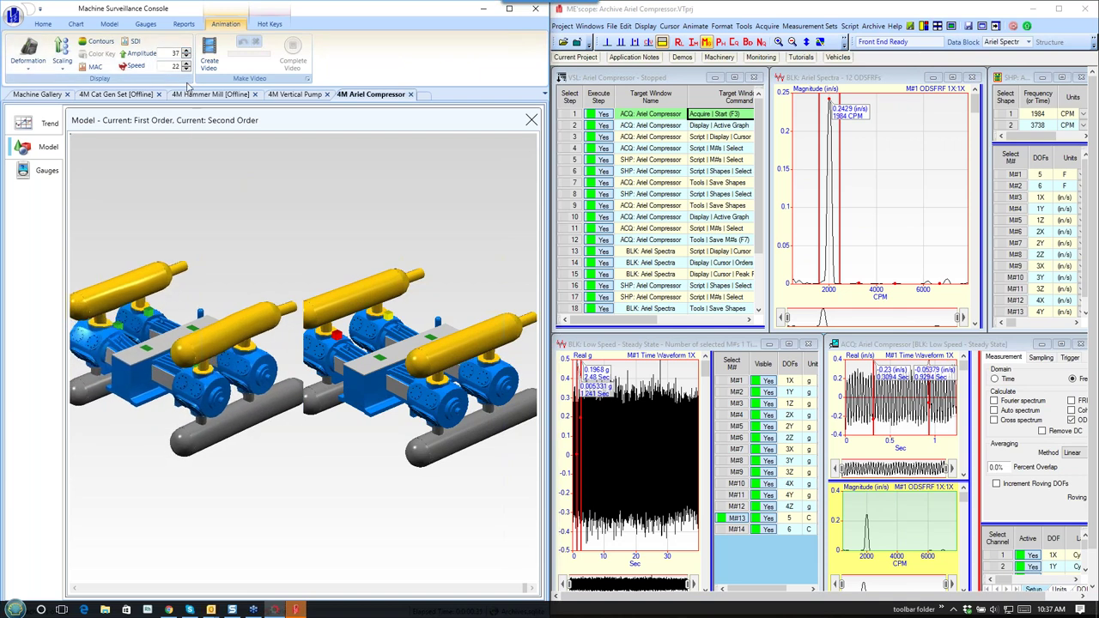
left_click(187, 57)
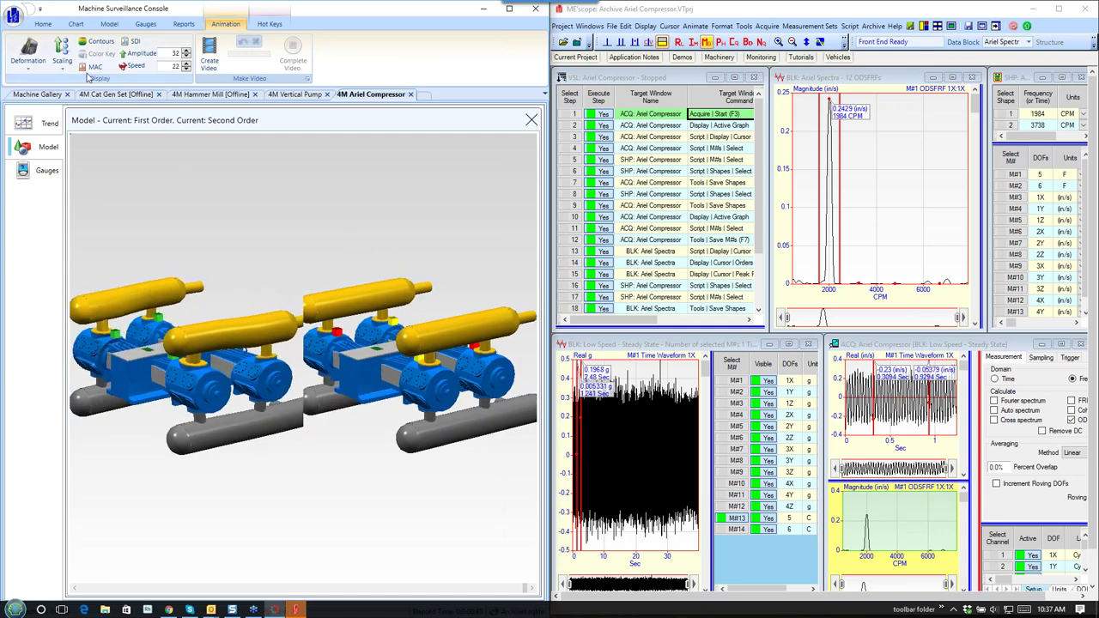
Apply the last Auto Scaling option to the animated shapes and show the Cyl 3 gauges at the yellow marker
left_click(62, 62)
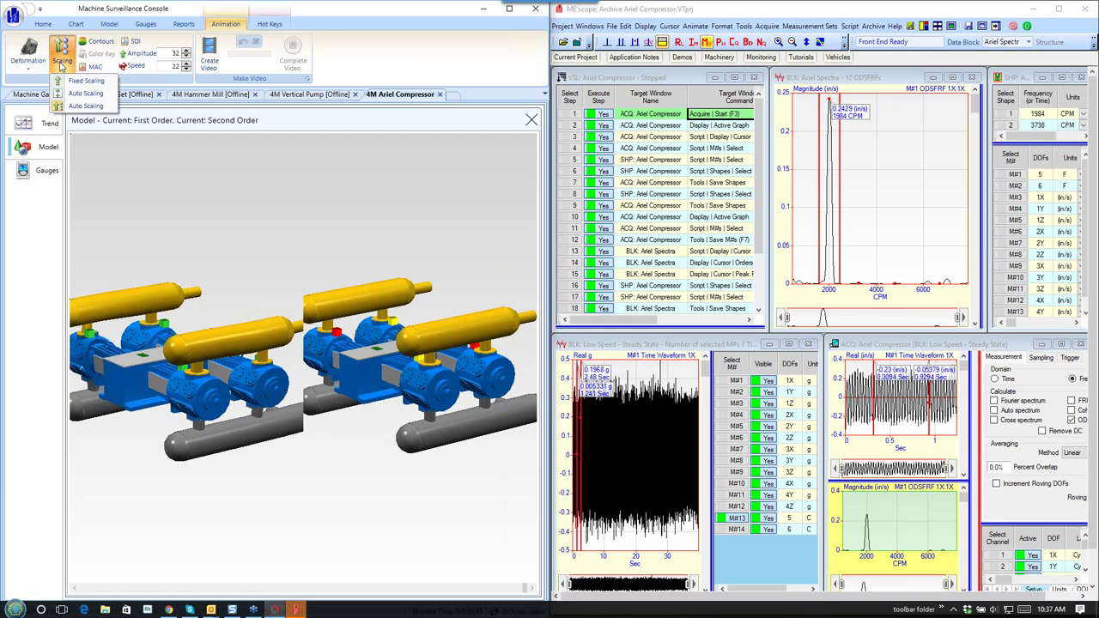
left_click(86, 106)
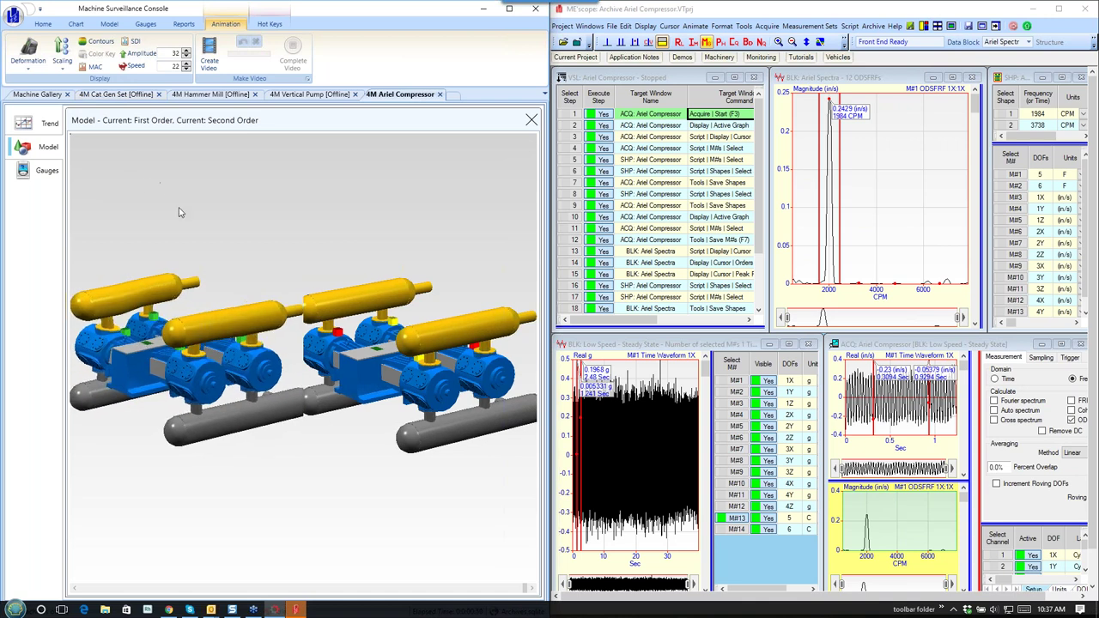
left_click_drag(180, 211, 226, 229)
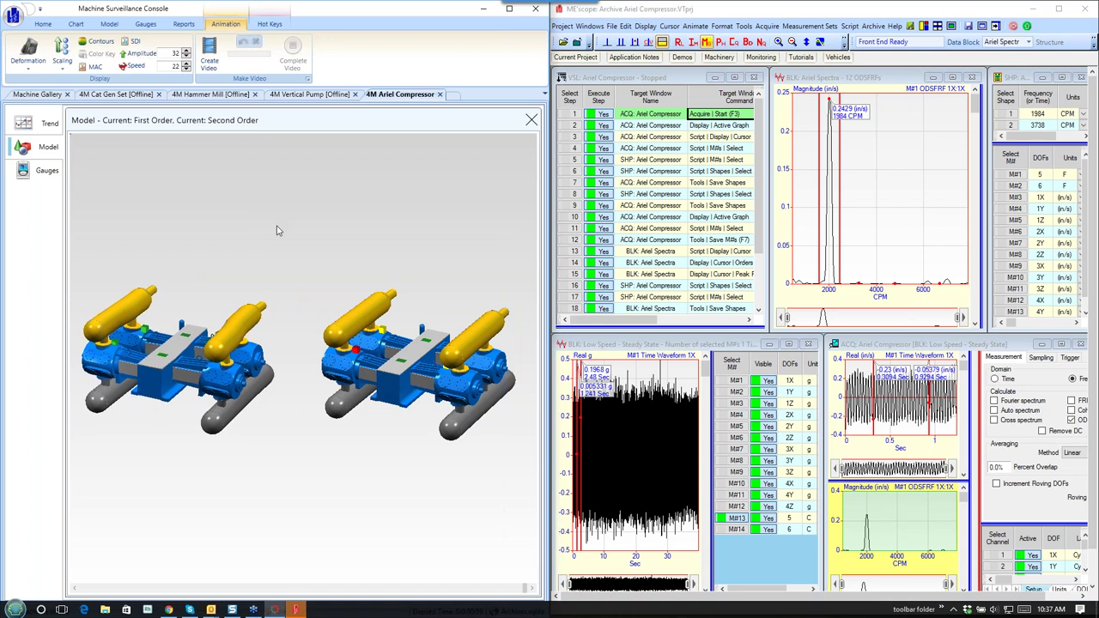
left_click(360, 347)
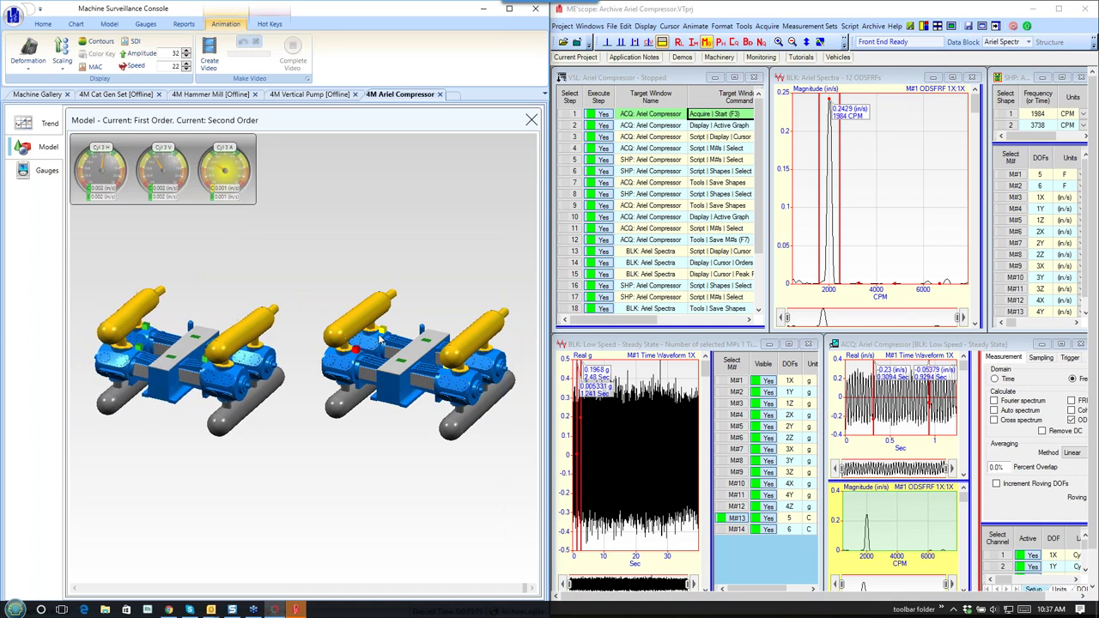
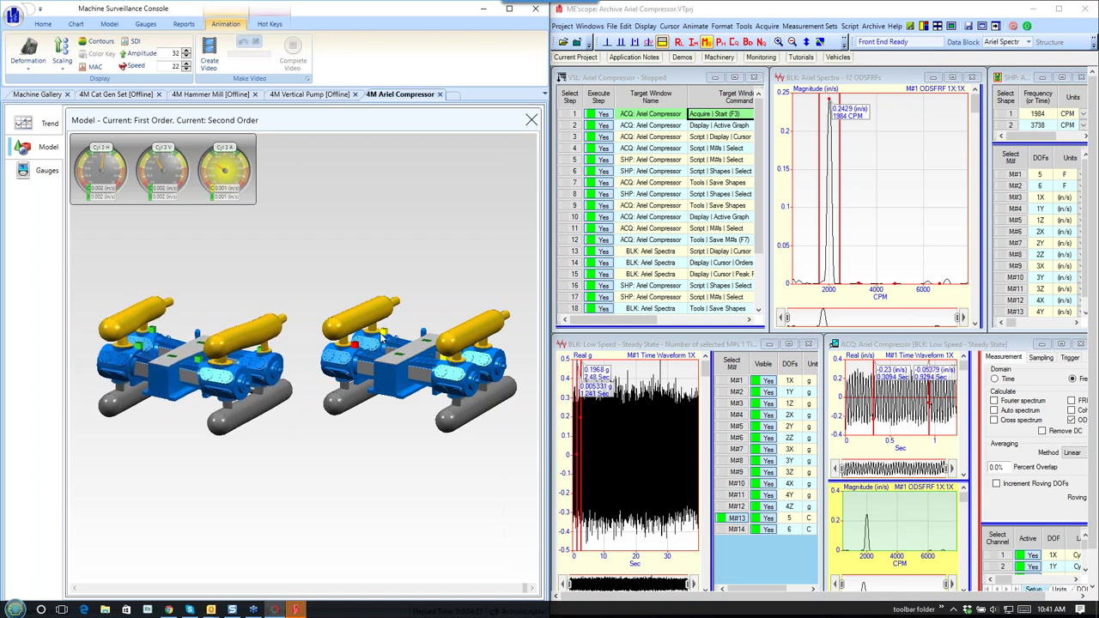
Center the Ariel Compressor script window in ME'scope, then acquire another set of compressor data from Machine Surveillance Console
left_click(734, 96)
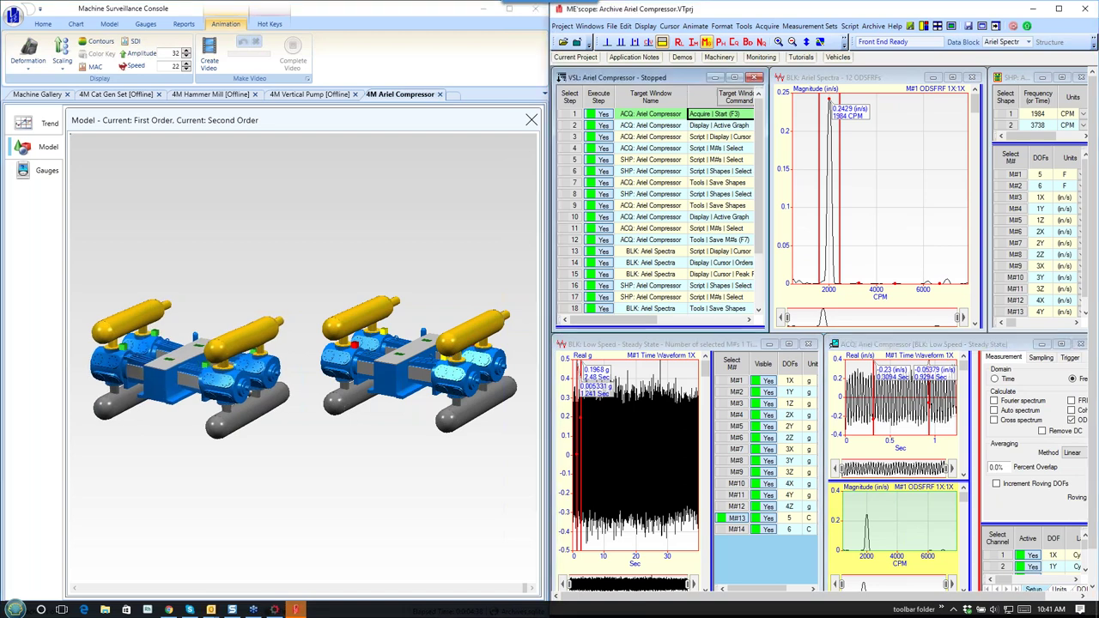
right_click(707, 86)
left_click(721, 103)
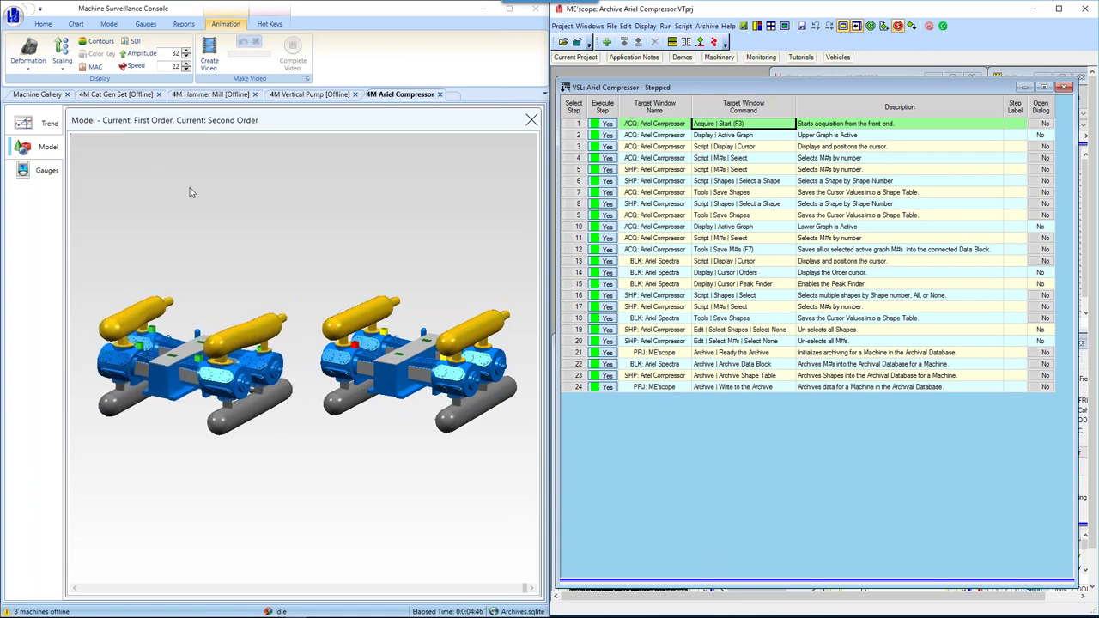
left_click(265, 26)
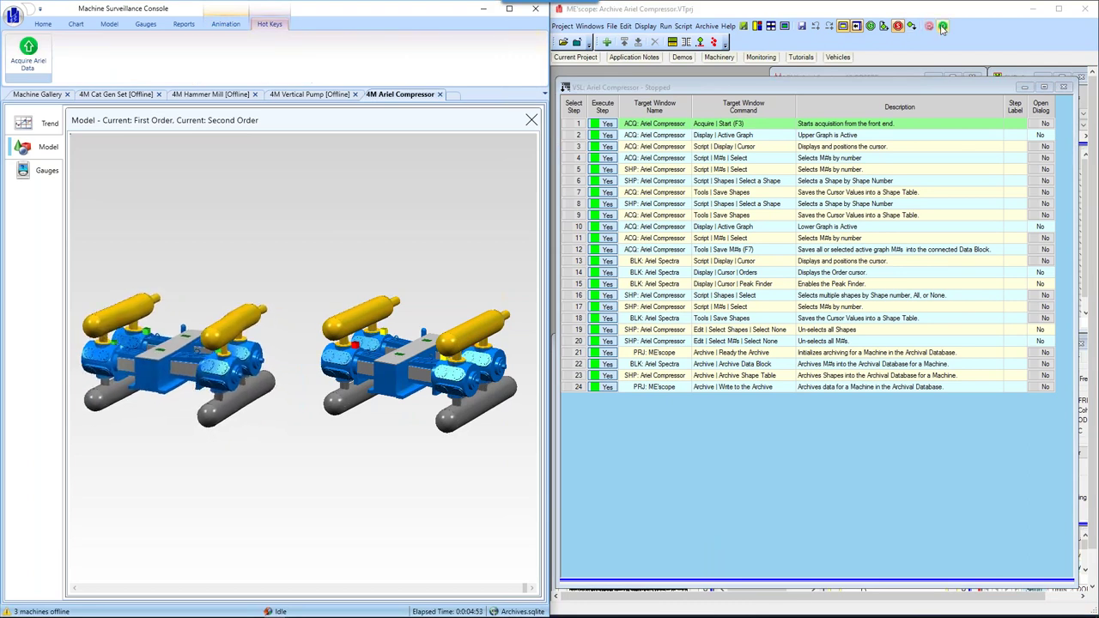
left_click(28, 58)
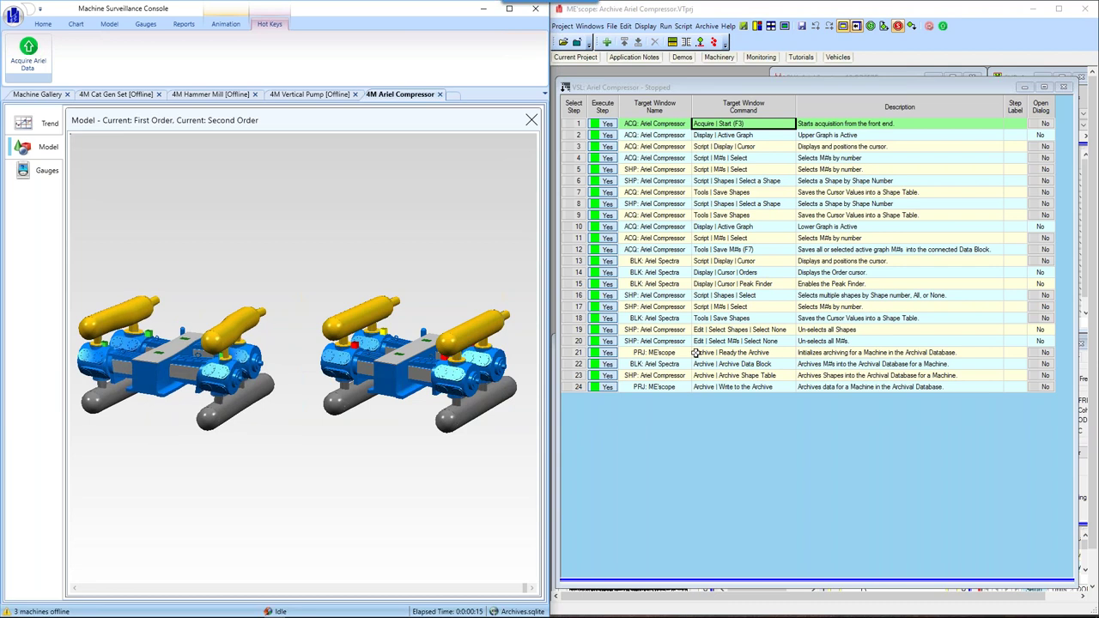
Maximize ME'scope, center the enlarged Ariel Compressor script window, and examine the script's commands through step 24
right_click(790, 112)
left_click(824, 116)
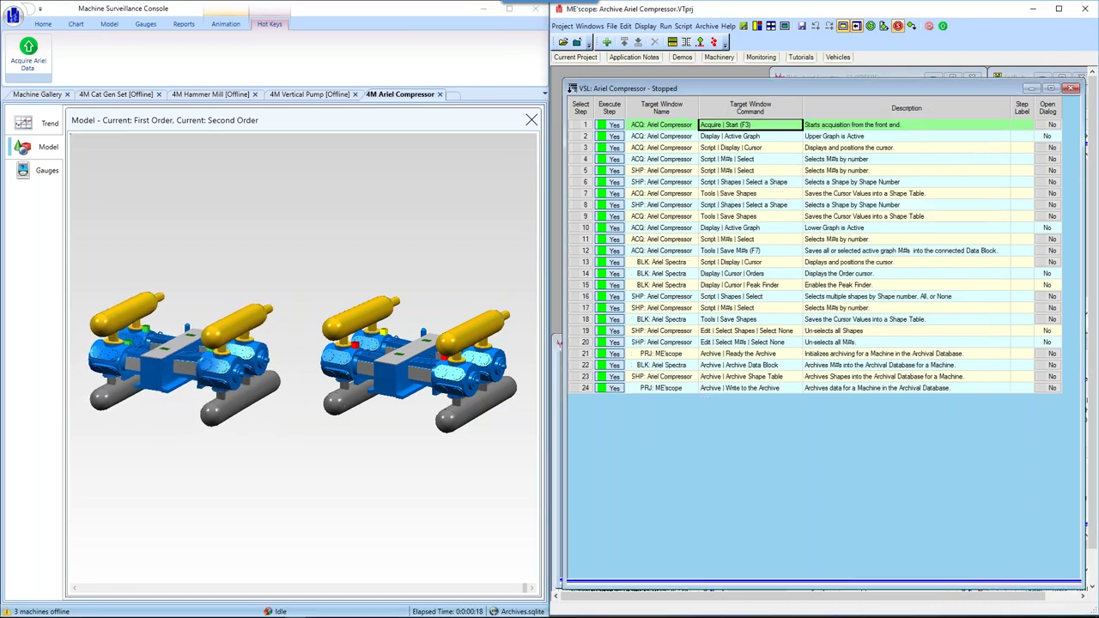
right_click(788, 107)
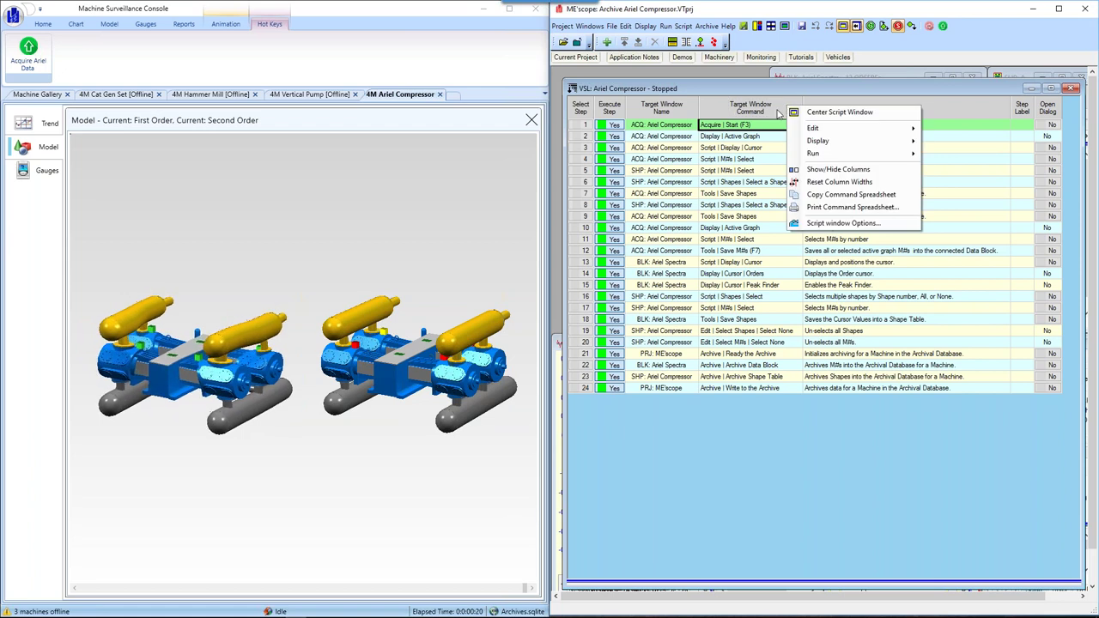
left_click(1041, 12)
left_click(1049, 11)
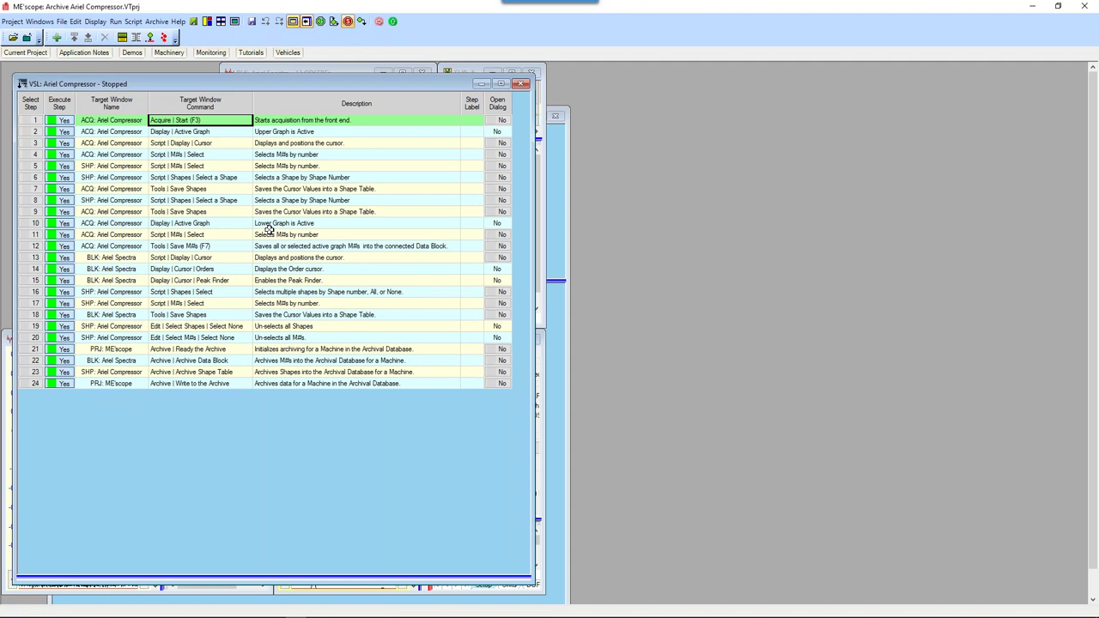
right_click(356, 104)
left_click(386, 119)
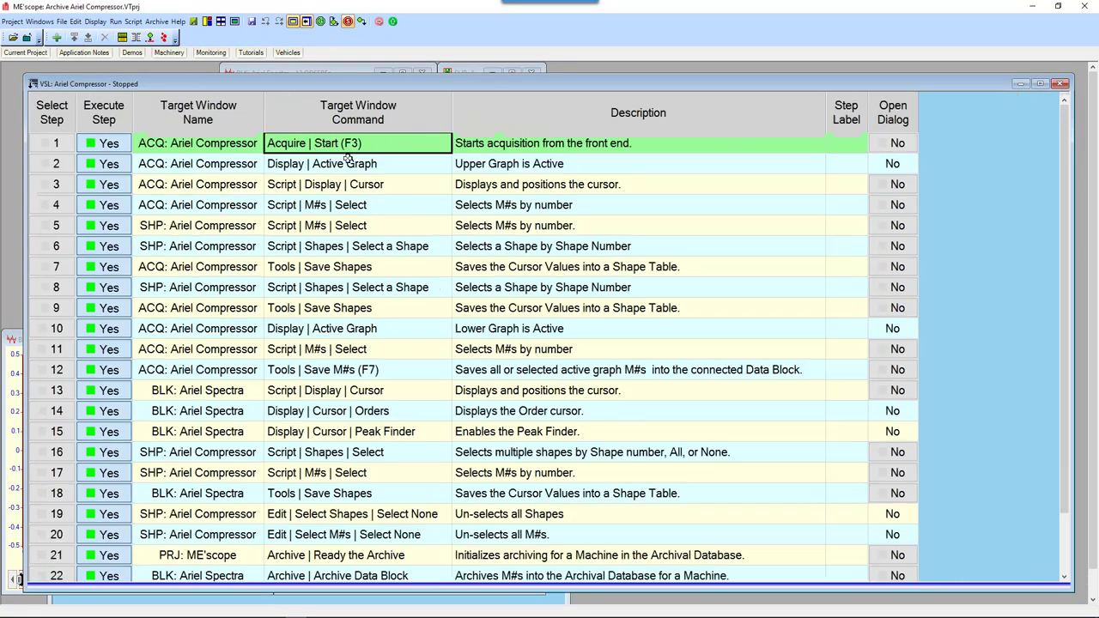
scroll(334, 188, "down", 2)
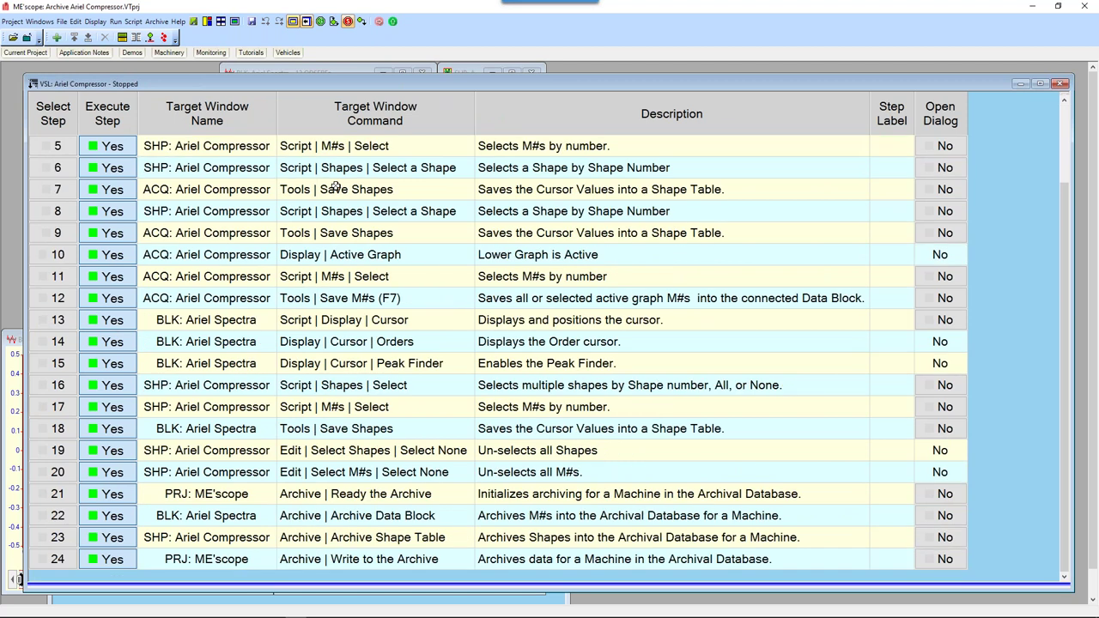
Review the Ariel Compressor script's commands from step 4 to 24, and restore ME'scope beside Machine Surveillance Console
scroll(335, 187, "up", 1)
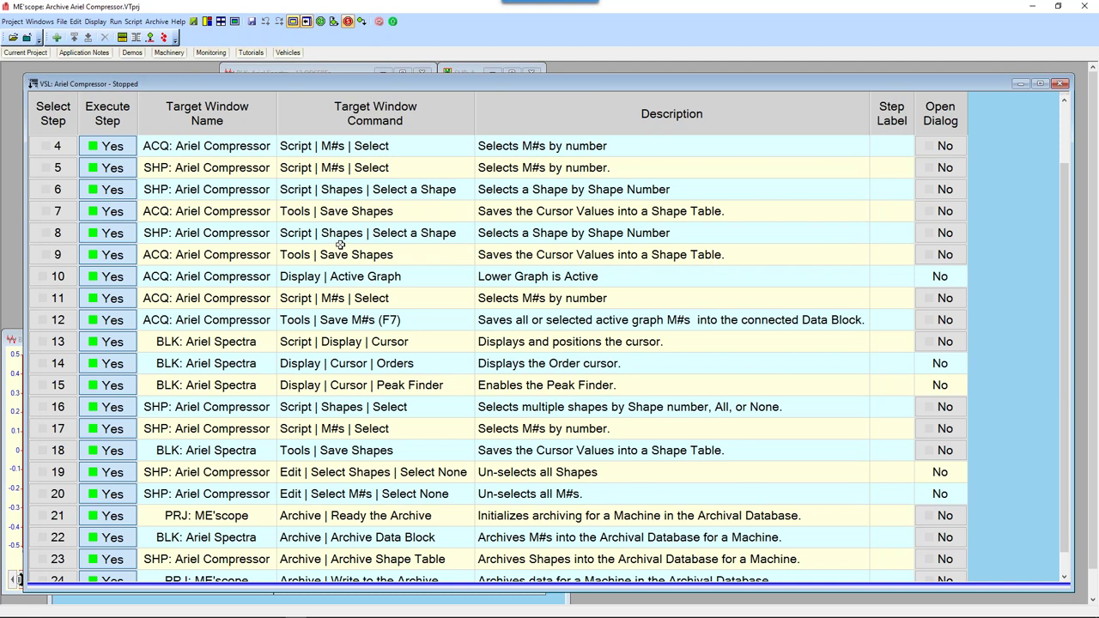
scroll(333, 344, "down", 1)
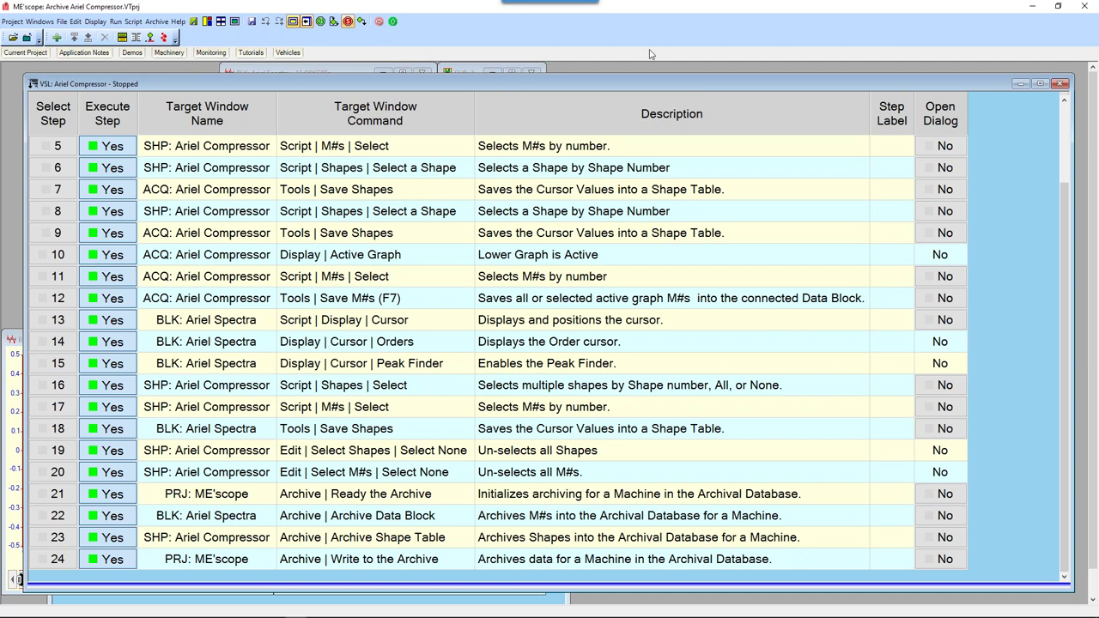
left_click(1028, 7)
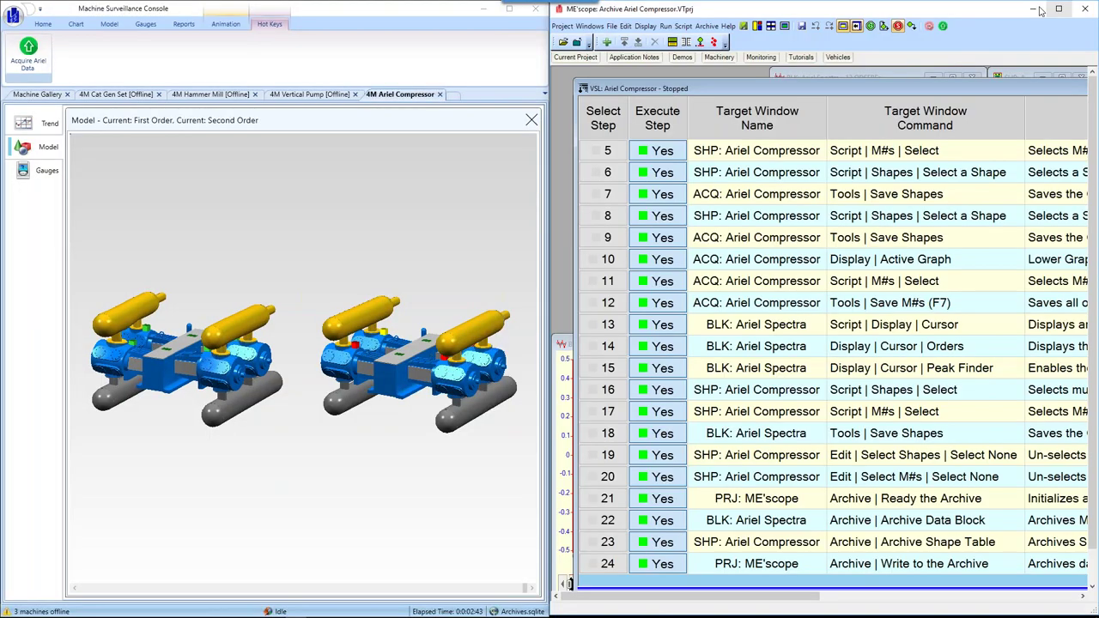
Rotate the two compressor models to another viewing angle and acquire a new set of Ariel Compressor data
left_click_drag(258, 214, 252, 241)
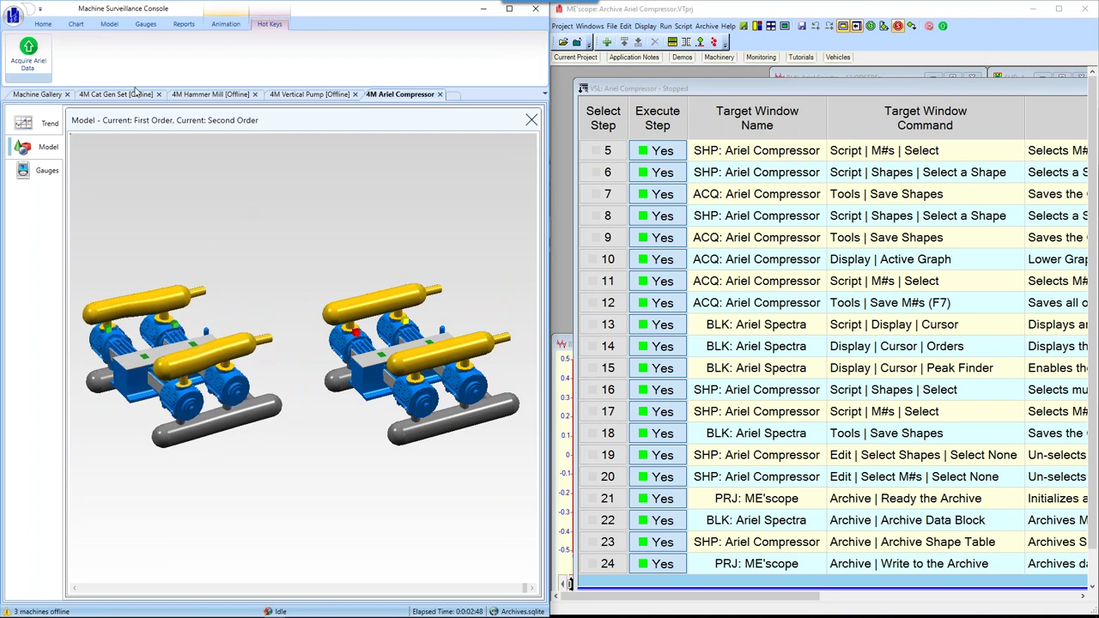
left_click(28, 58)
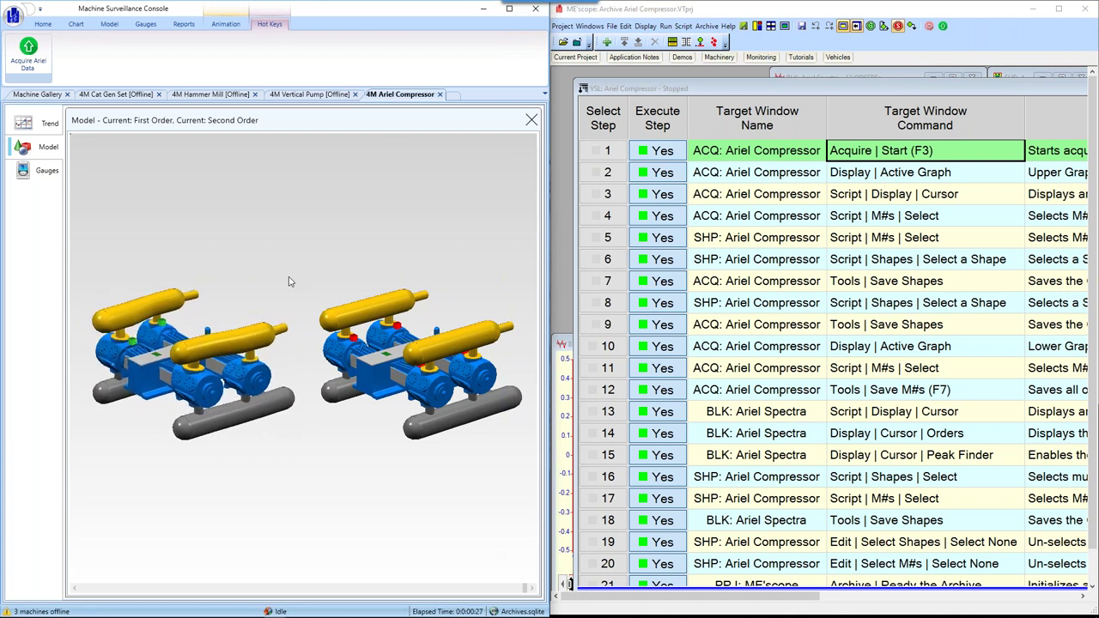
left_click(574, 57)
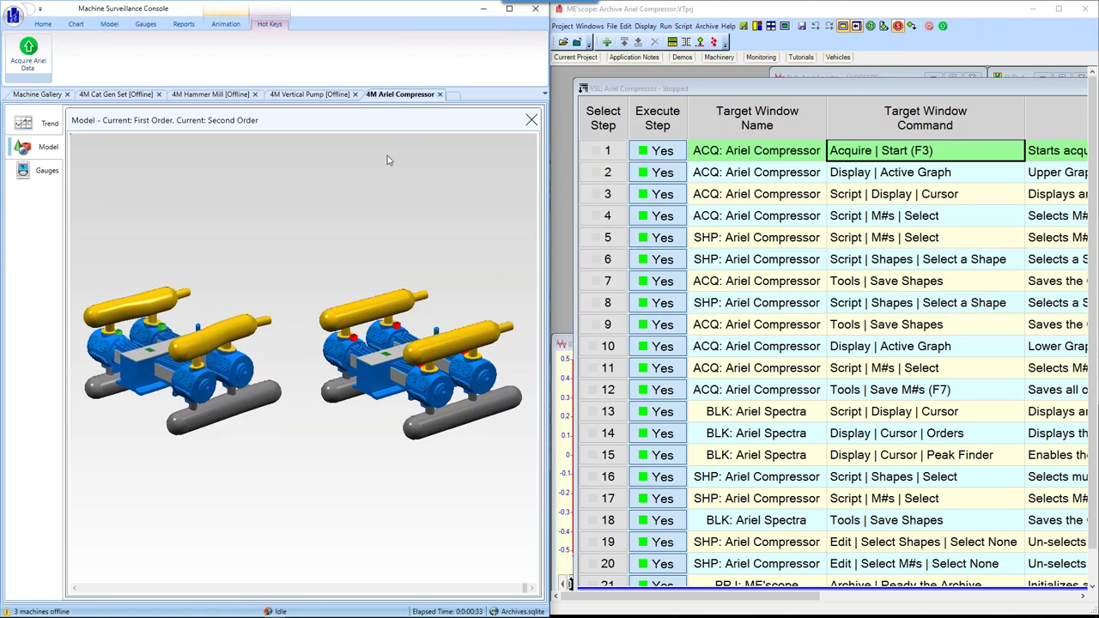
Move both program windows clear of the desktop files, and open the ME'scopeMSS price list linked in ME'scope Links.pdf
key("super+Down")
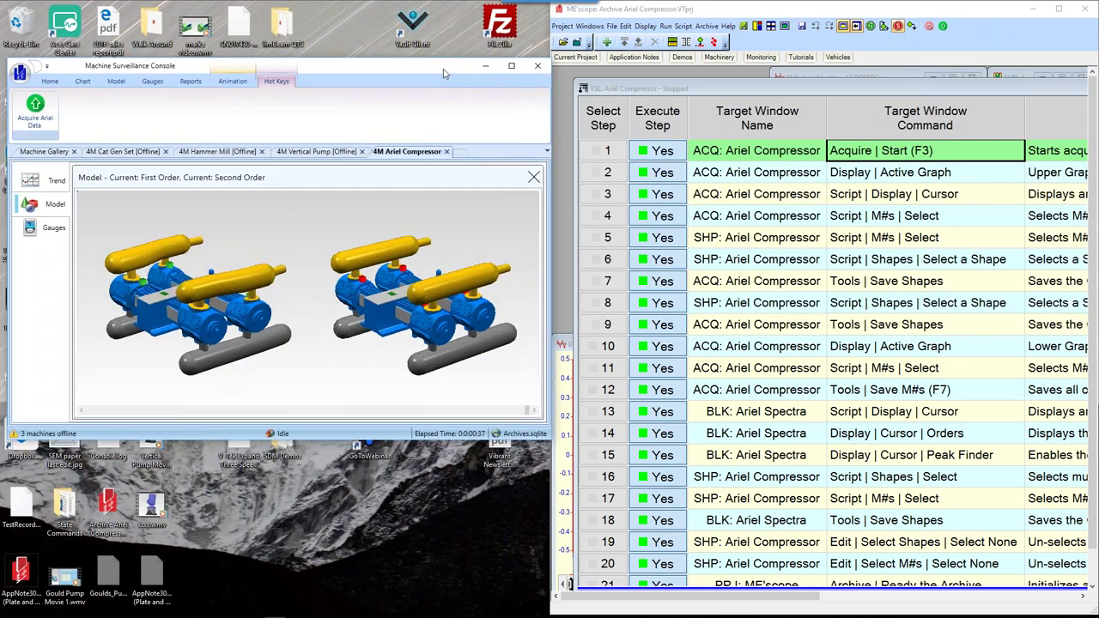
left_click(710, 10)
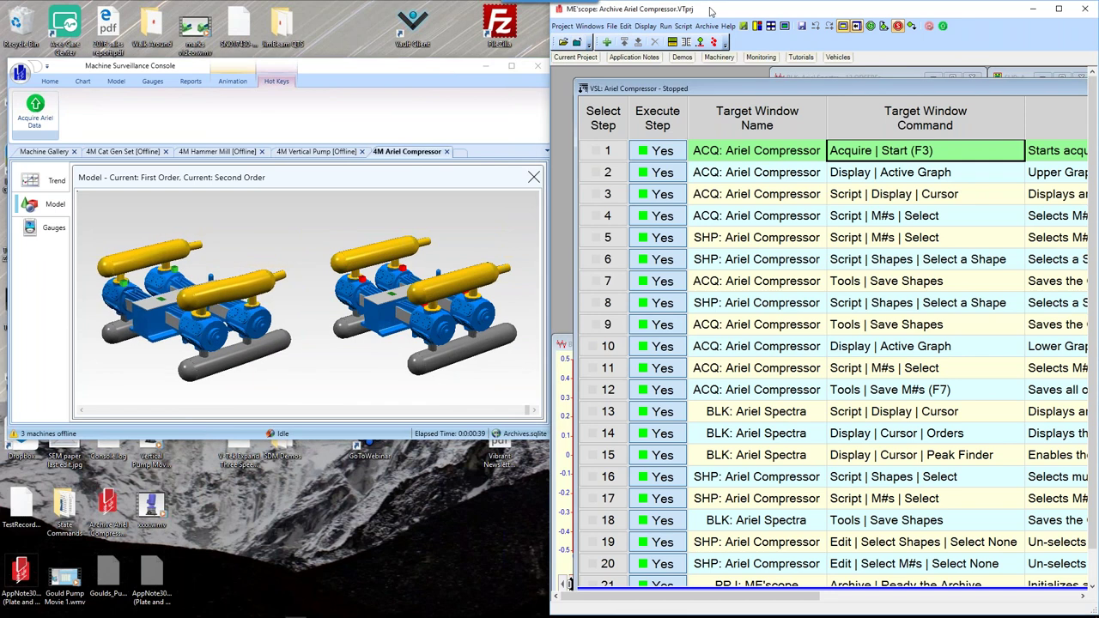
left_click_drag(710, 10, 694, 69)
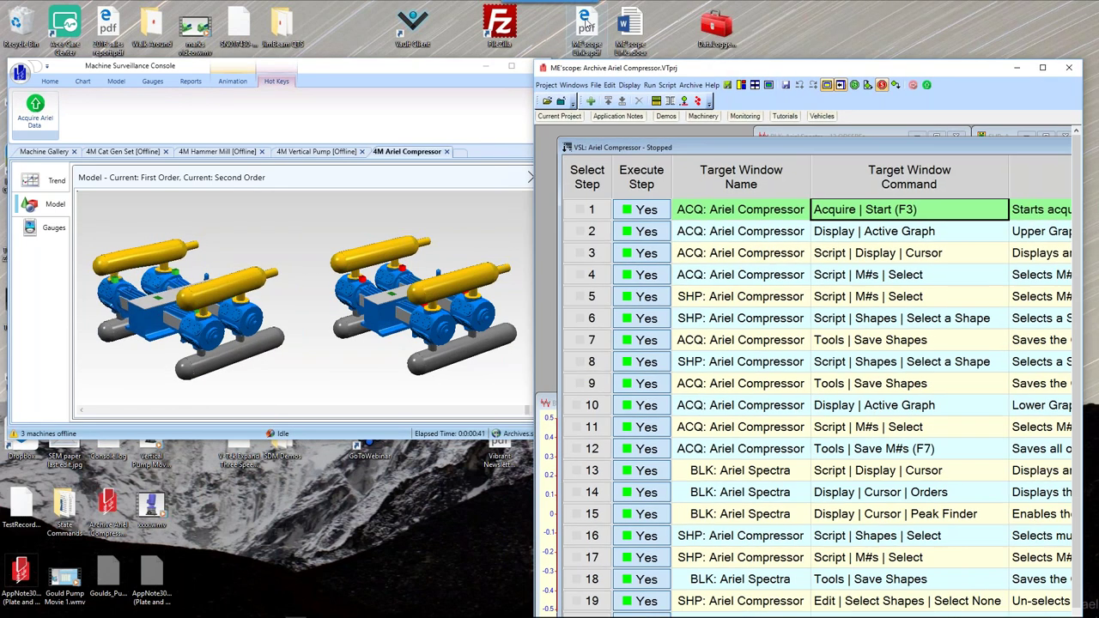
double_click(584, 21)
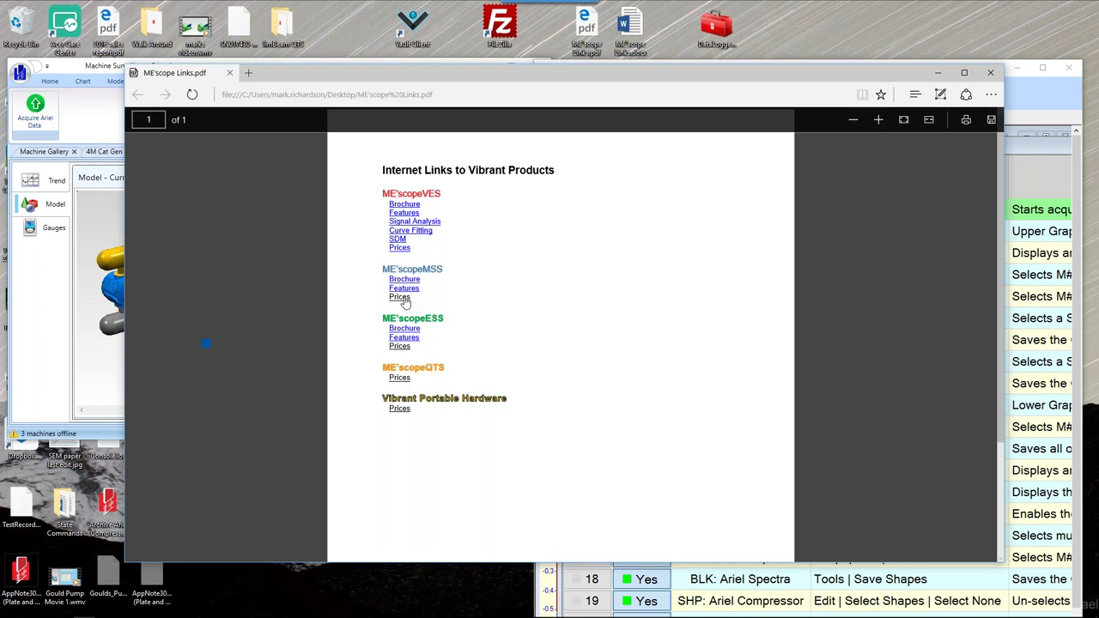
left_click(399, 296)
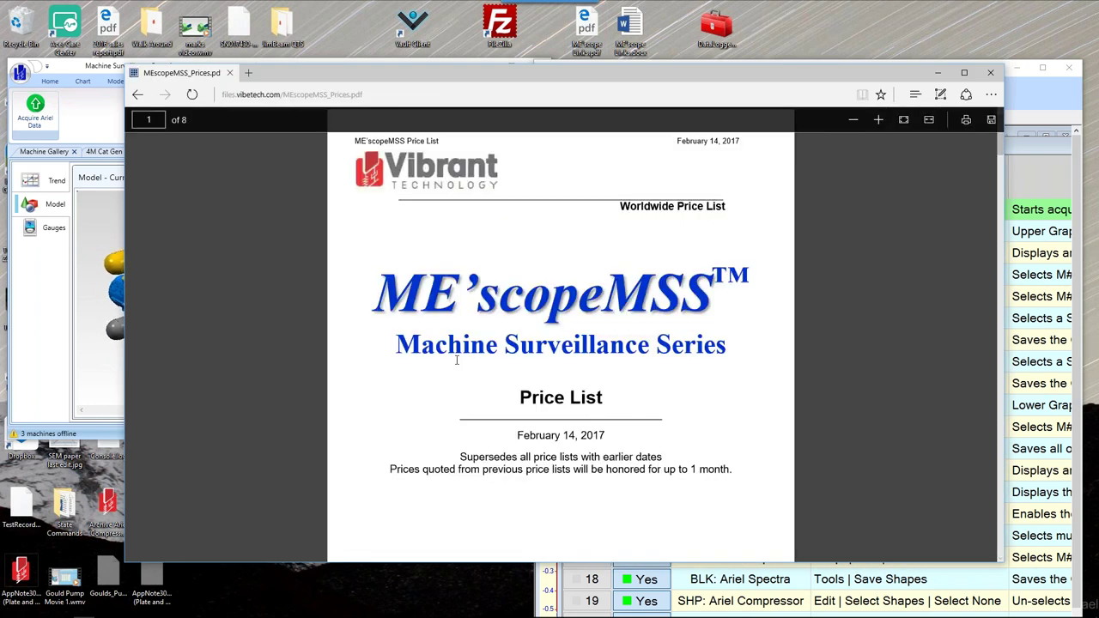
Examine the price list's ME'scopeMSS system diagram and its packages from MSS-50 to MSS-400, then close the document
scroll(457, 360, "down", 10)
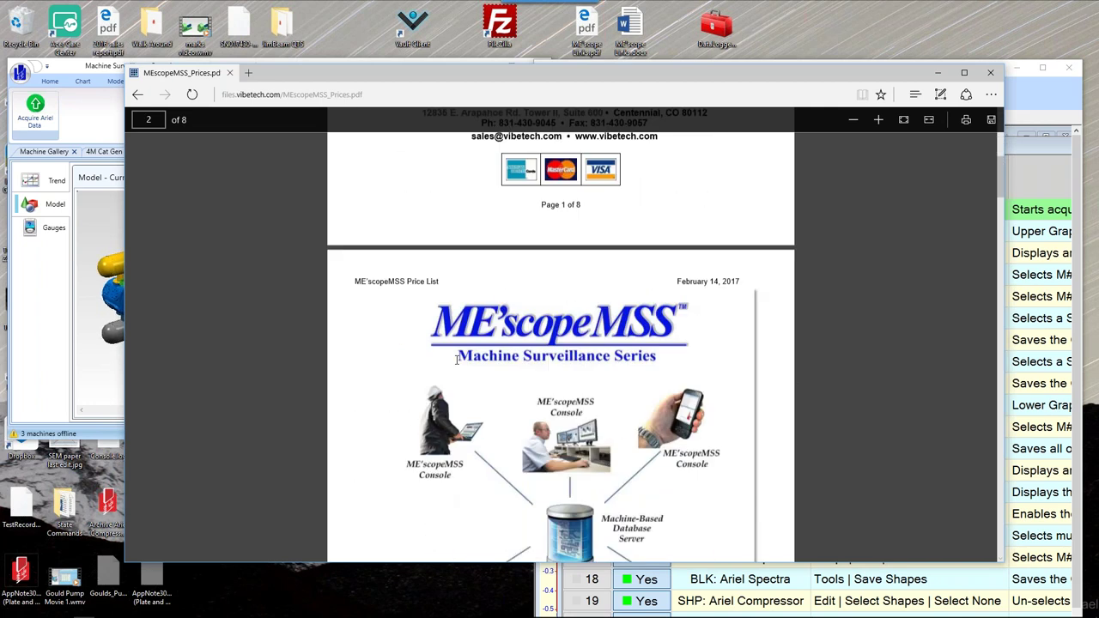
scroll(560, 335, "down", 3)
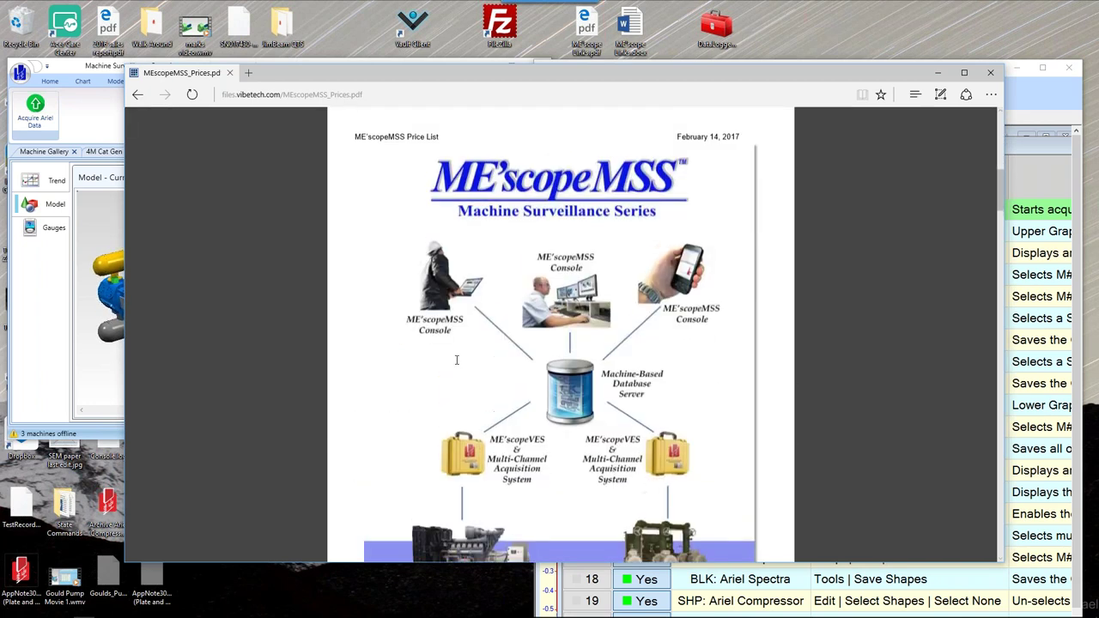
scroll(457, 361, "down", 5)
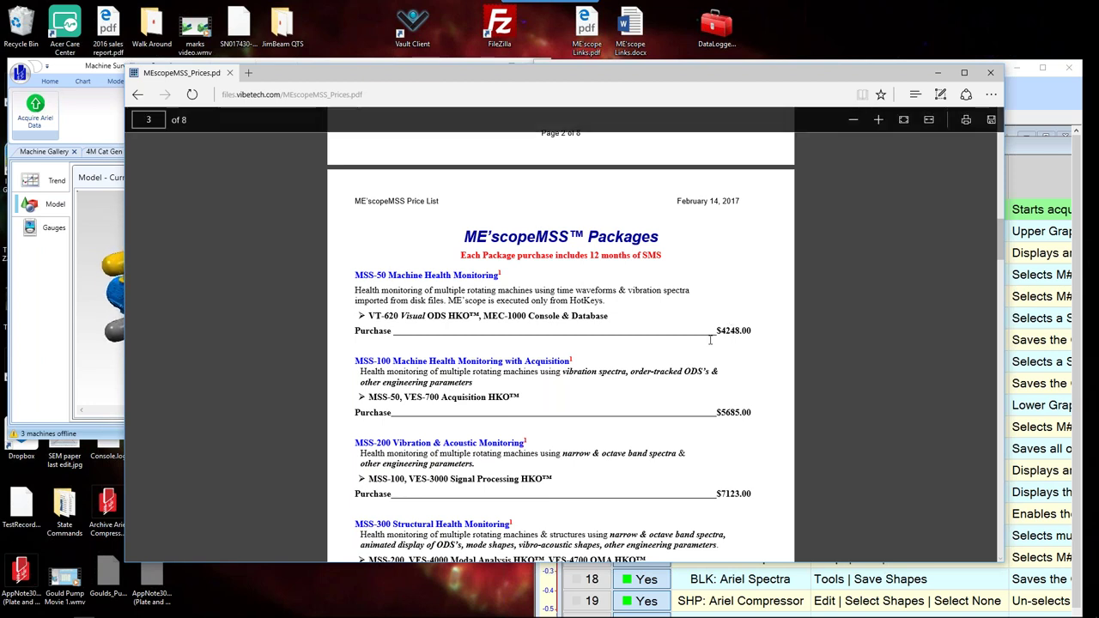
scroll(695, 346, "down", 2)
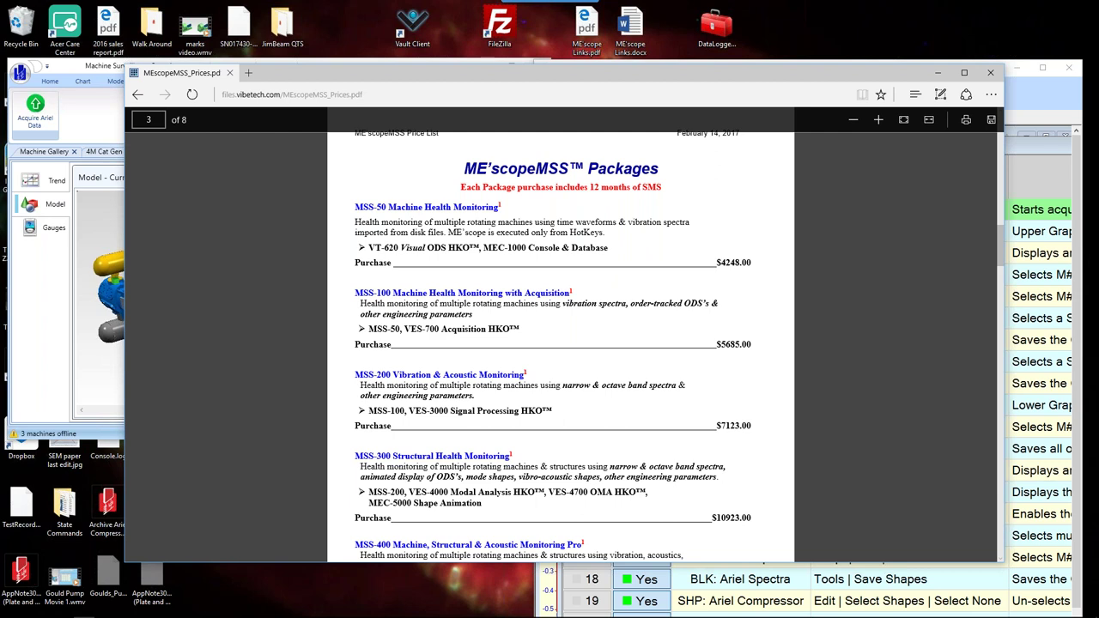
scroll(481, 377, "down", 2)
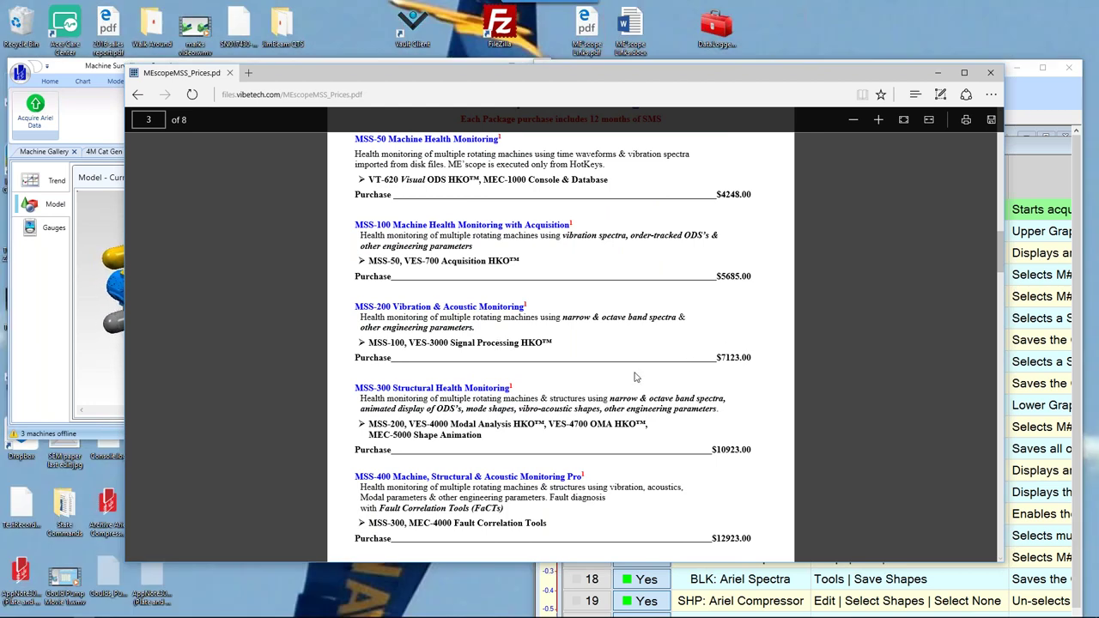
scroll(638, 378, "up", 3)
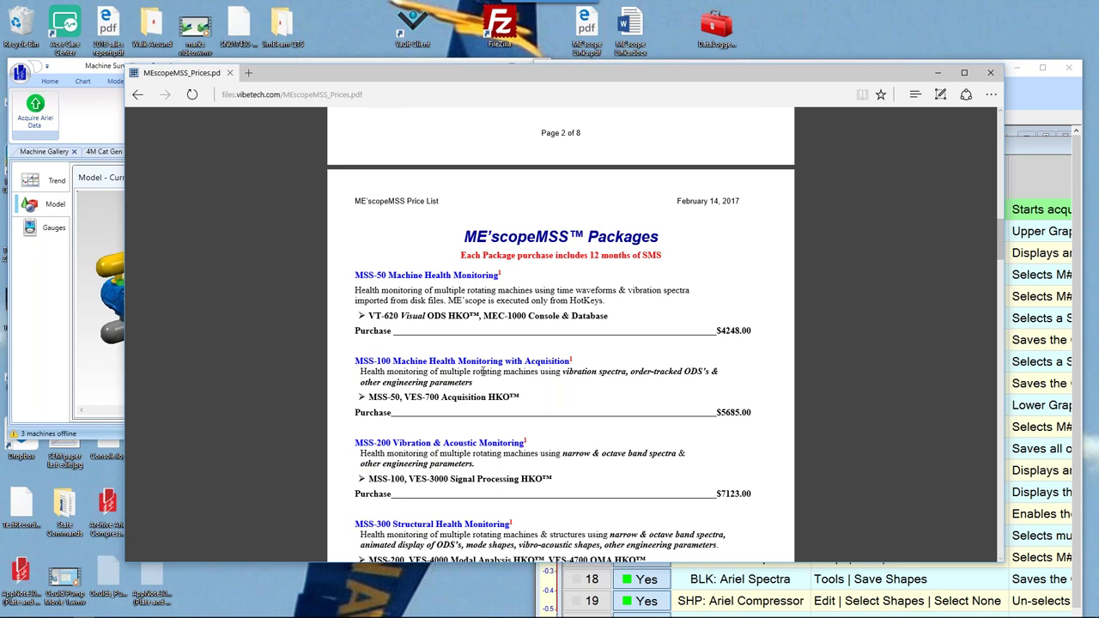
scroll(462, 387, "up", 2)
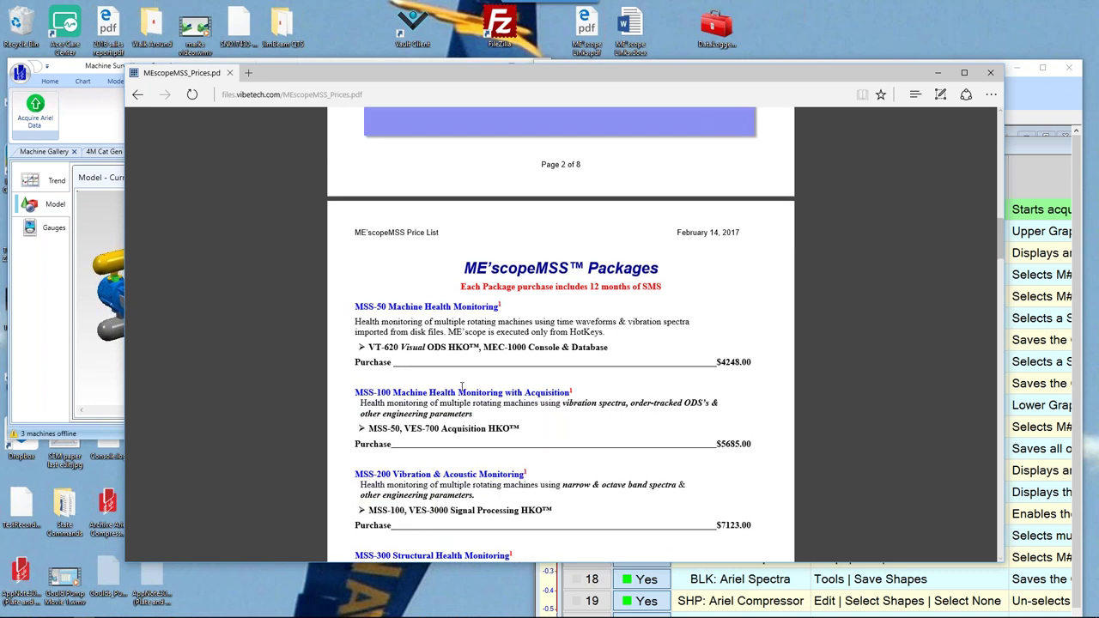
scroll(462, 386, "down", 2)
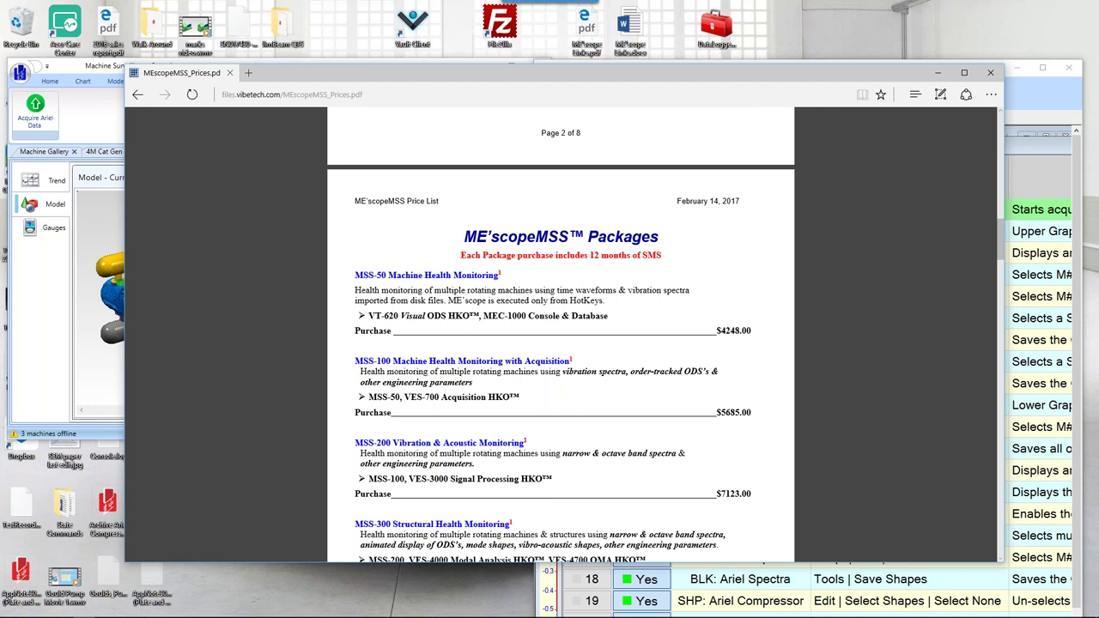
left_click(989, 72)
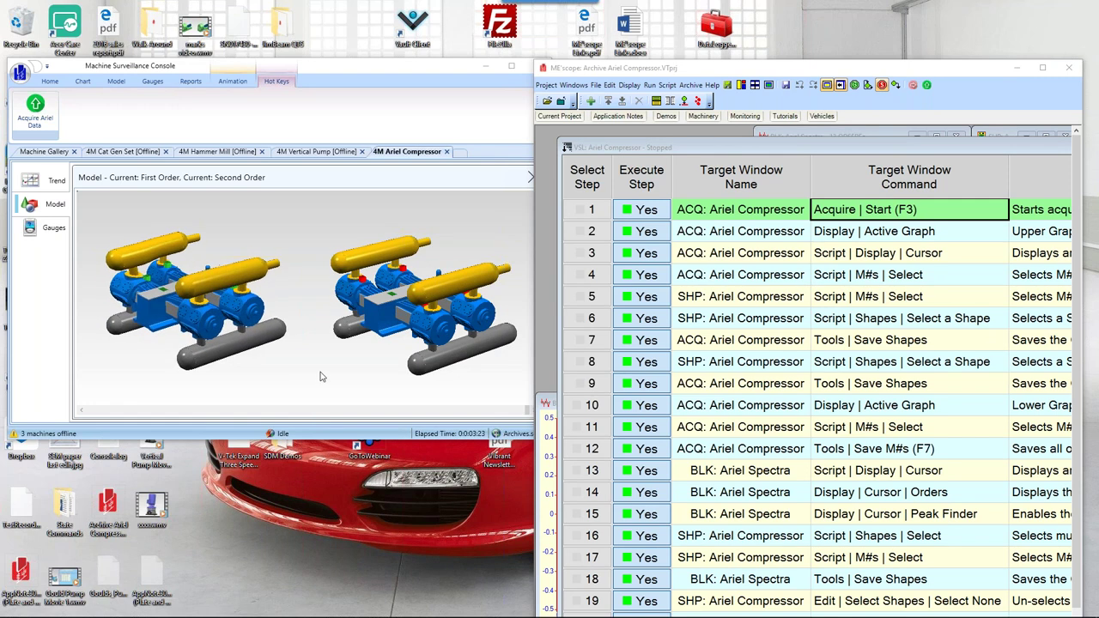
Maximize Machine Surveillance Console, open 4M Cat Gen Set from the Machine Gallery, and rotate its model to show the radiator end
left_click(352, 183)
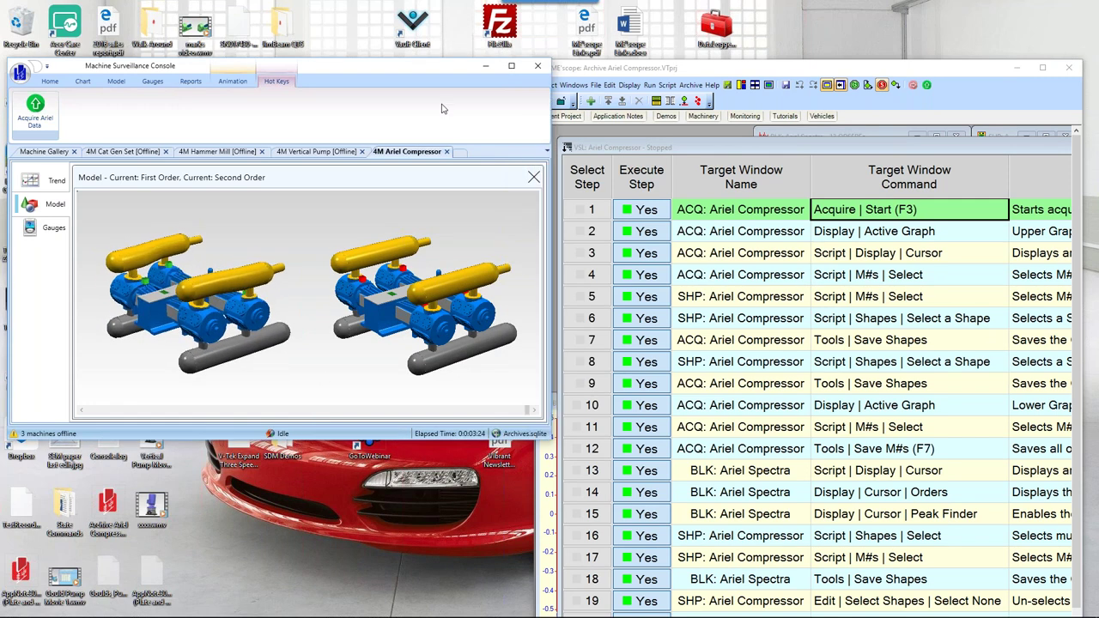
left_click(512, 67)
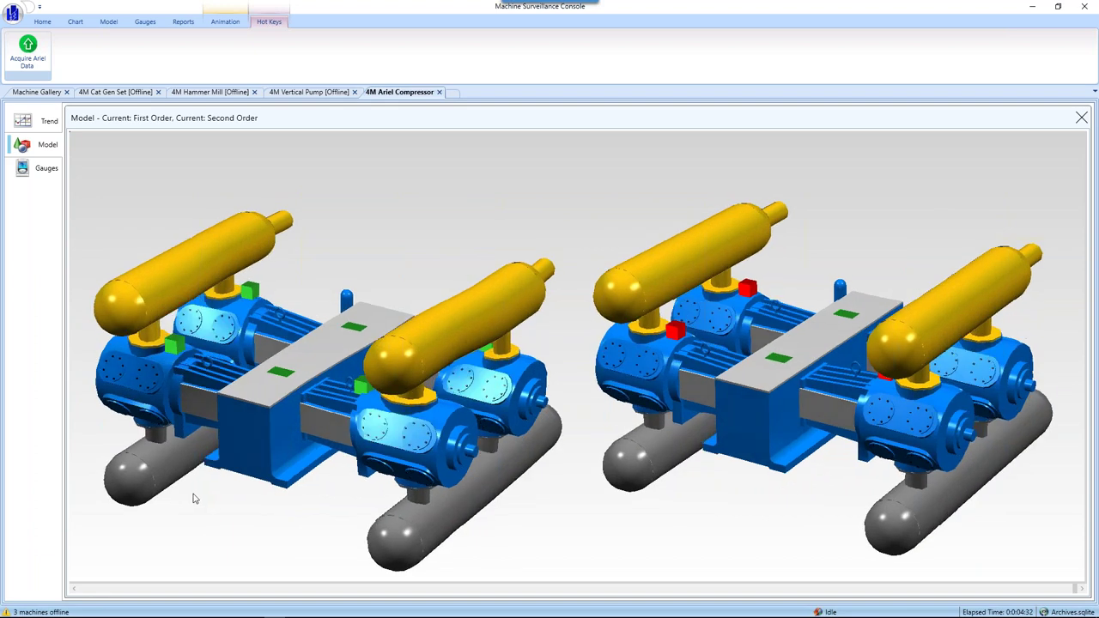
left_click(32, 90)
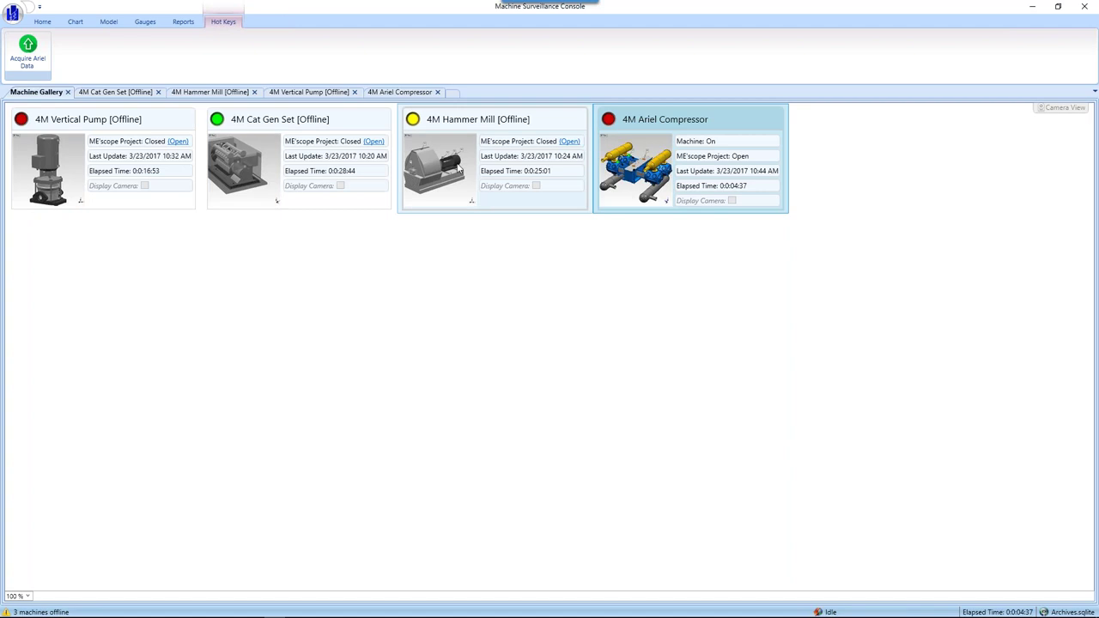
double_click(236, 177)
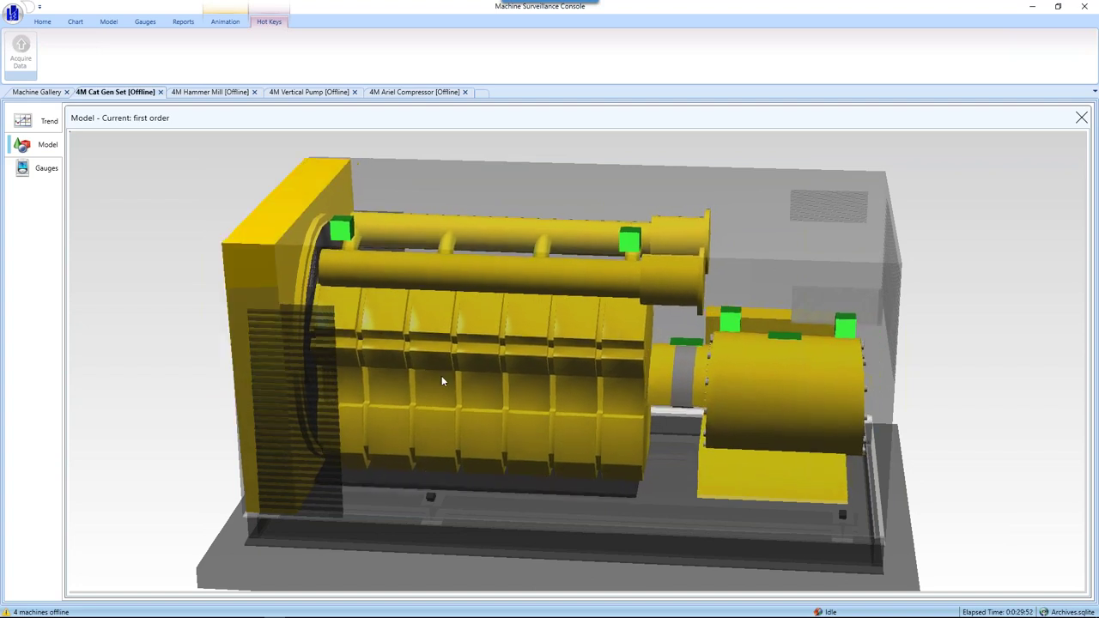
left_click_drag(466, 387, 387, 393)
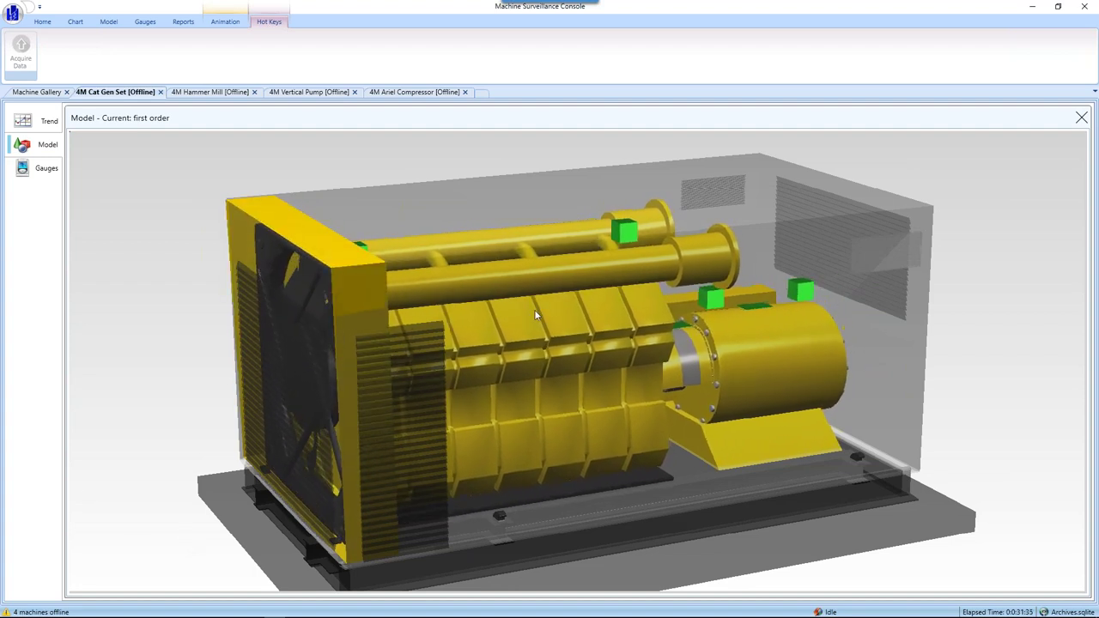
Restore Machine Surveillance Console to its smaller size and place the ME'scope window in front of it
left_click(1055, 7)
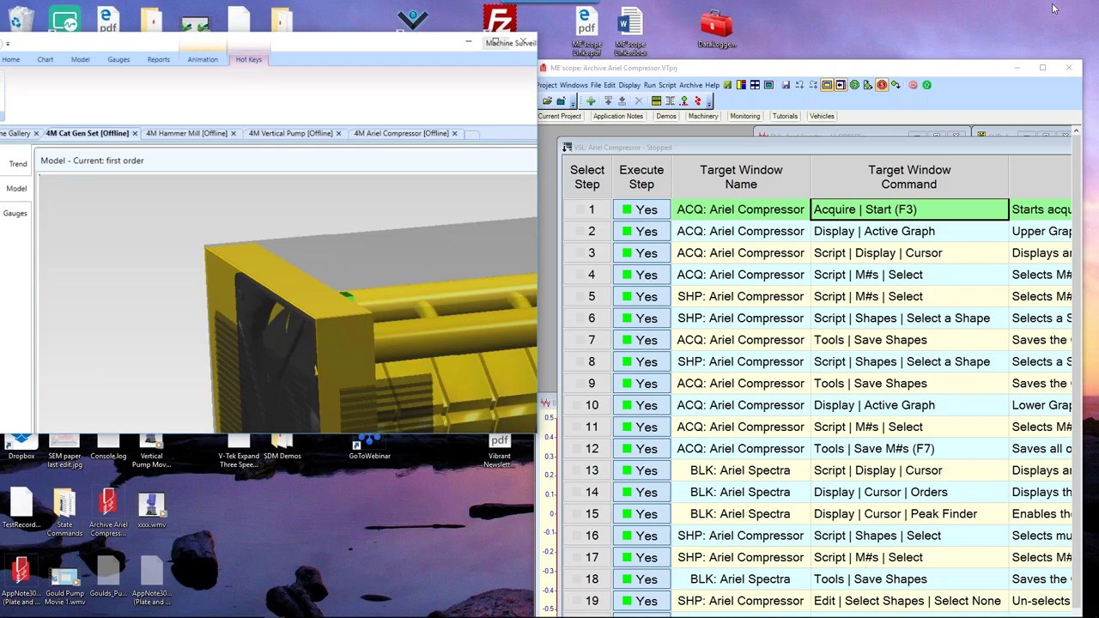
left_click(794, 67)
left_click_drag(795, 67, 406, 42)
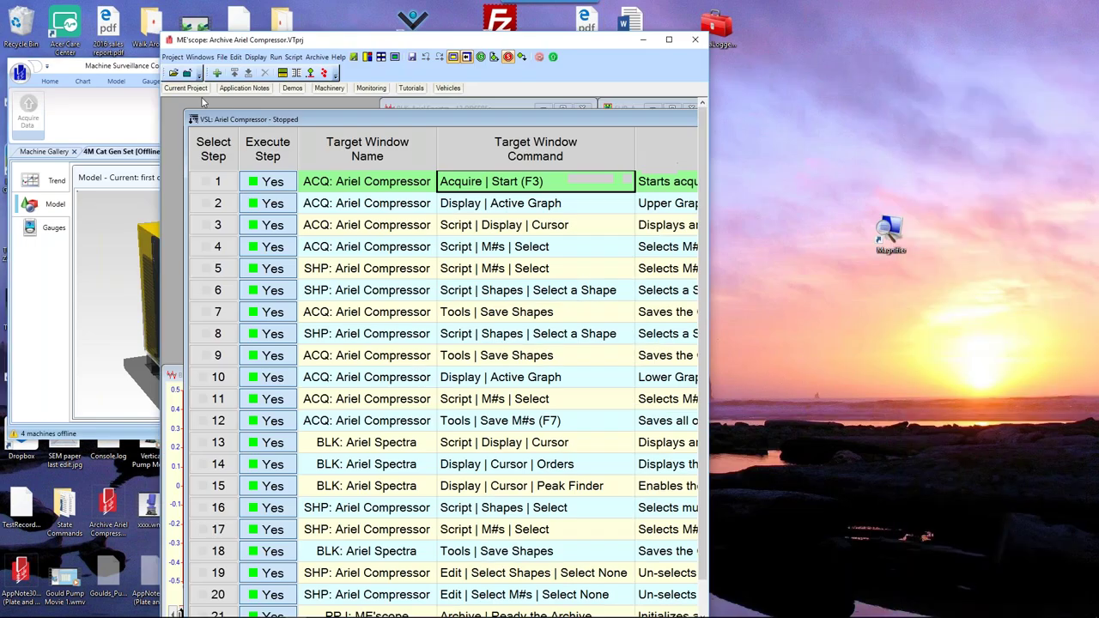
Examine the file formats offered for importing a data block into ME'scope, then cancel the import
left_click(225, 56)
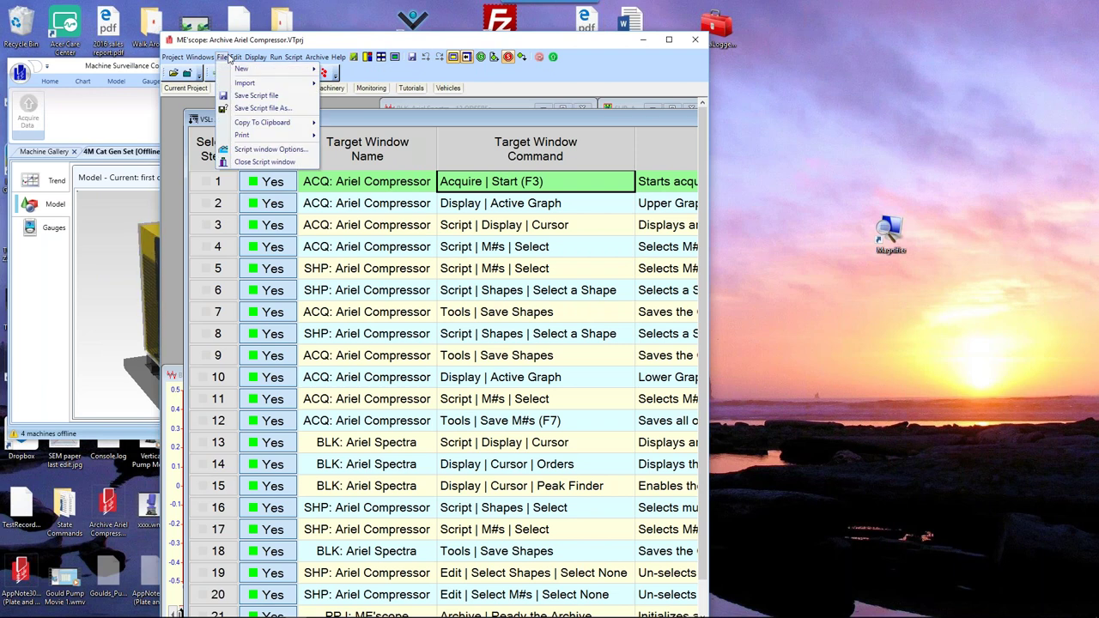
left_click(225, 57)
left_click(235, 56)
mouse_move(223, 58)
mouse_move(249, 83)
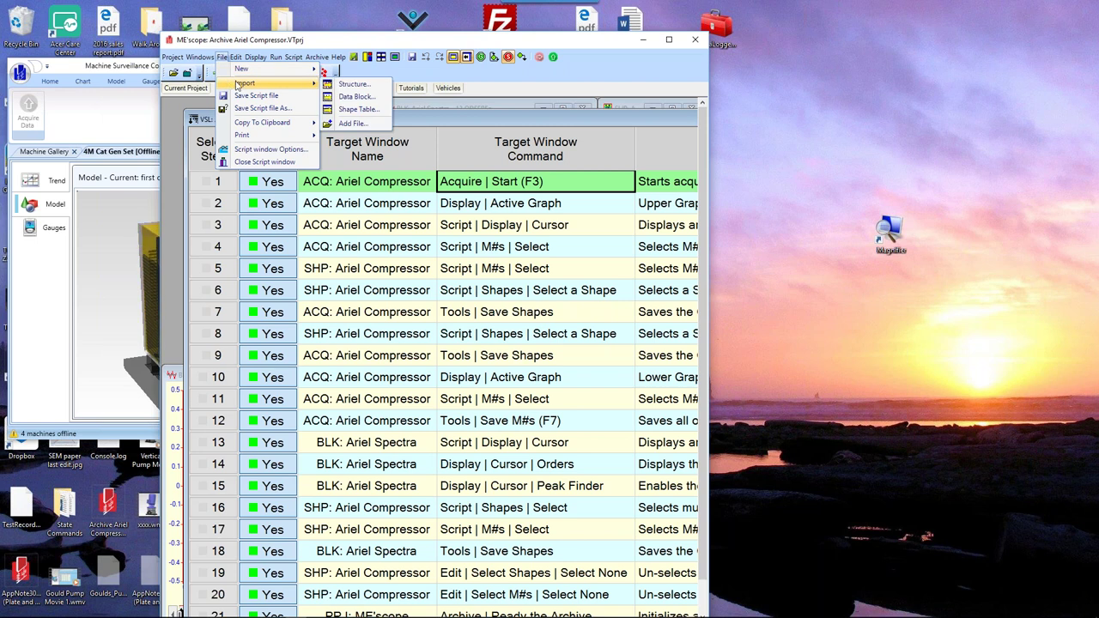
left_click(363, 97)
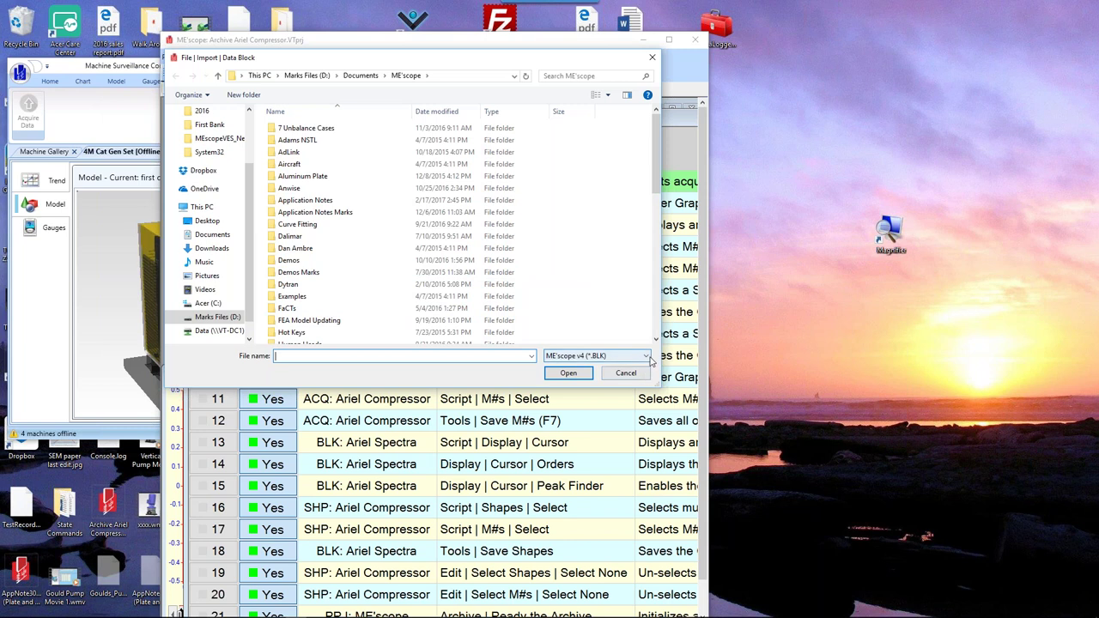
left_click(647, 357)
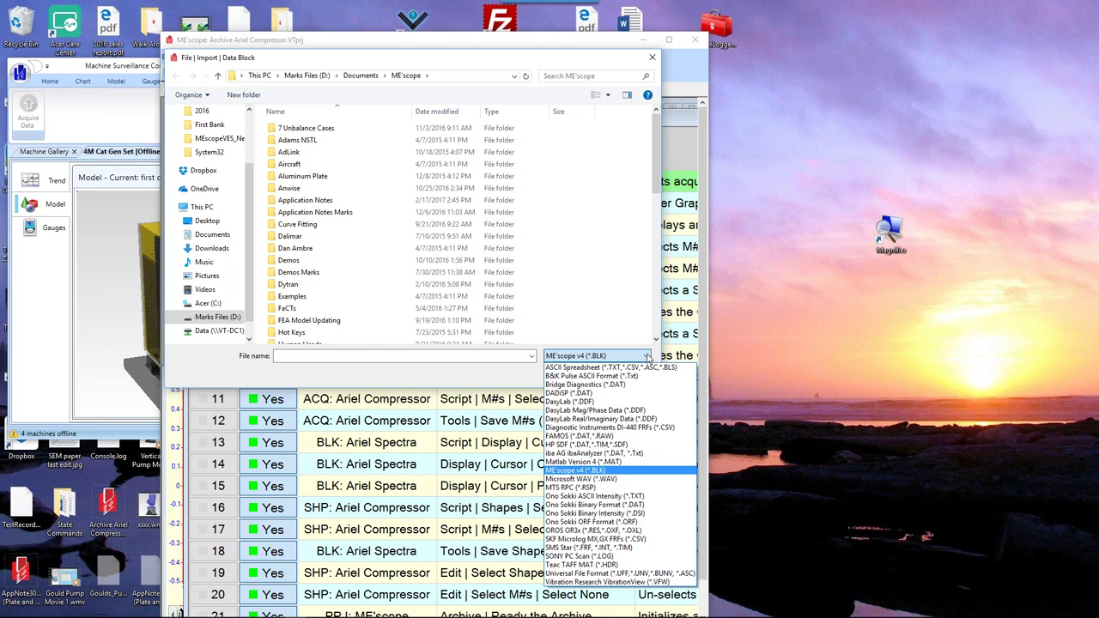
left_click(647, 356)
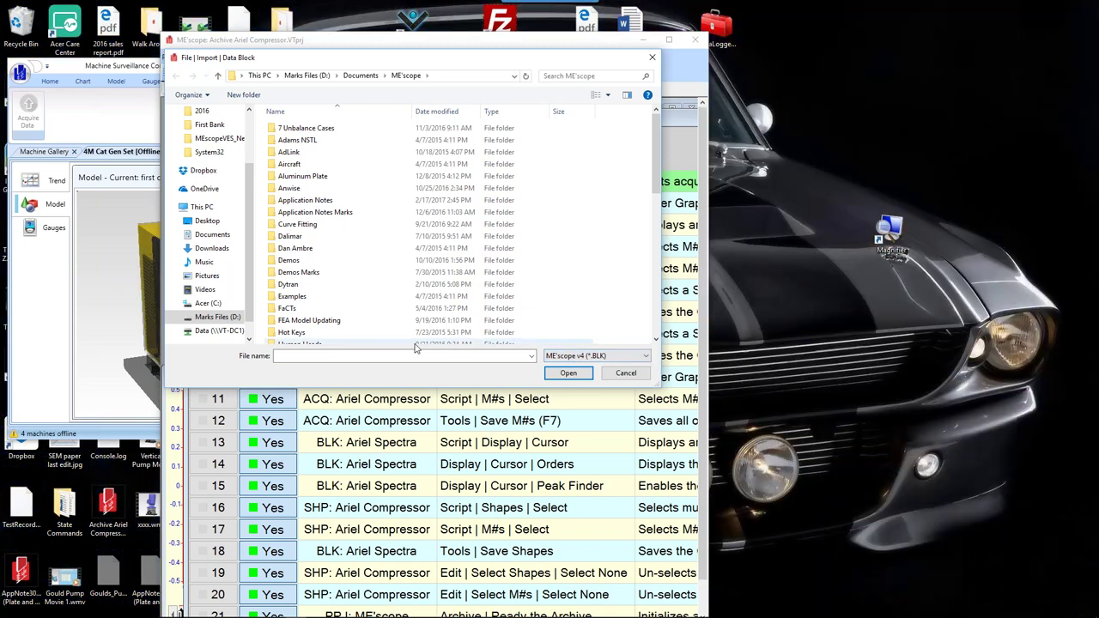
left_click(606, 373)
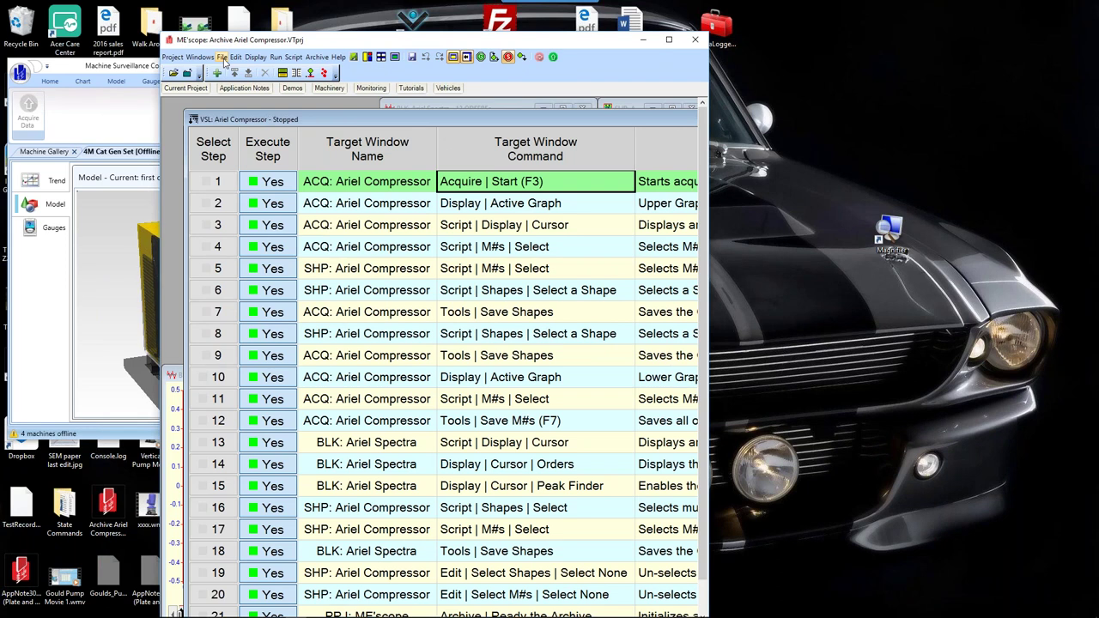
Open the structure import in ME'scope and examine the file formats it offers
left_click(222, 57)
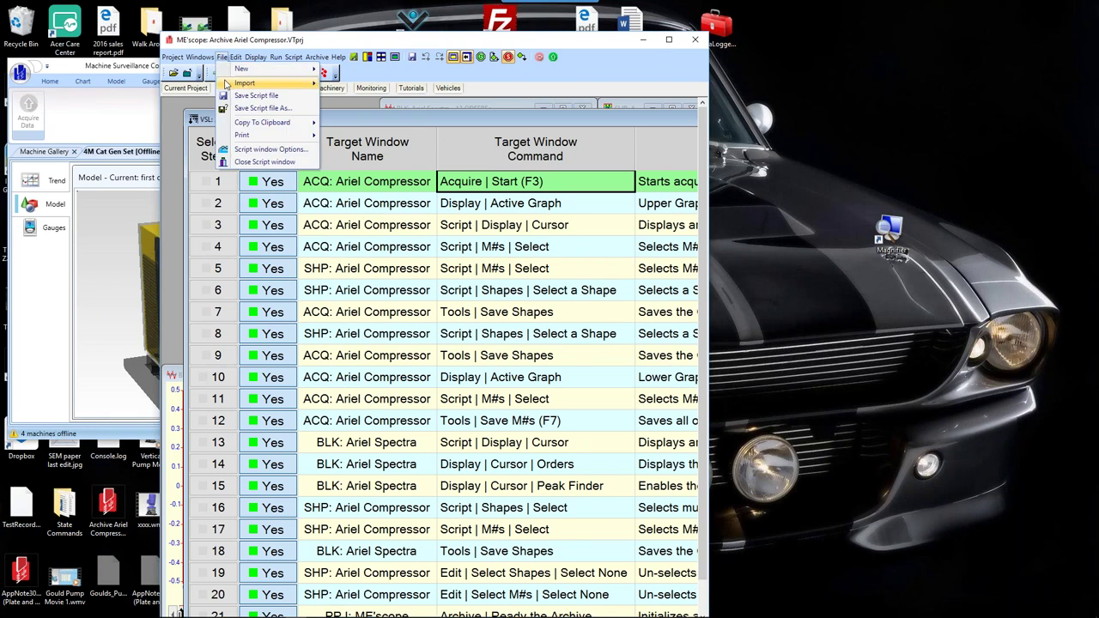
mouse_move(227, 83)
left_click(365, 84)
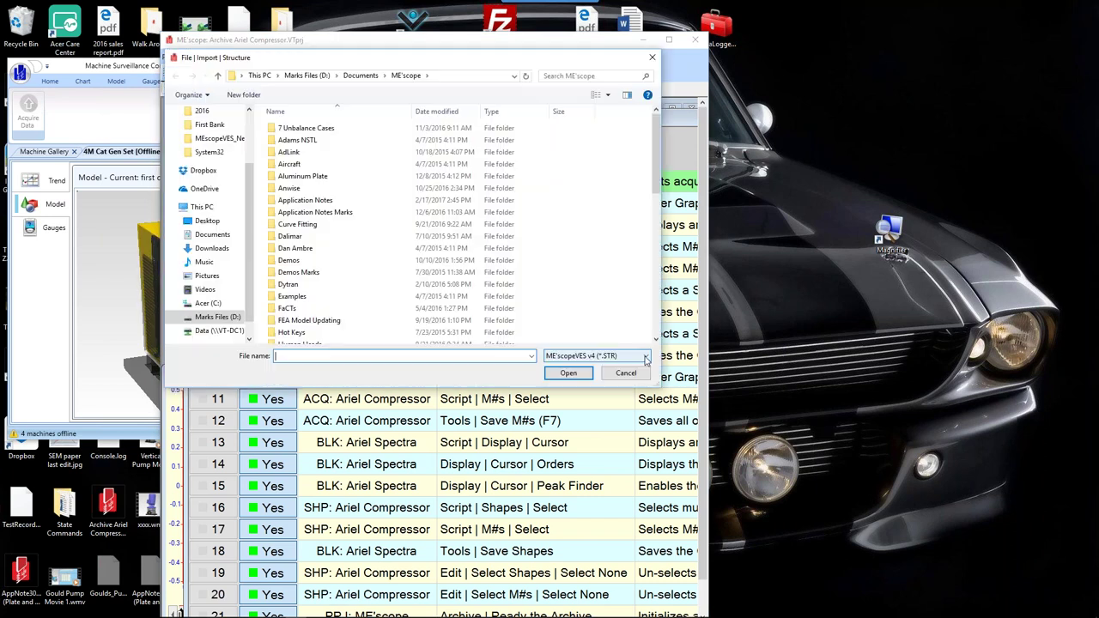
left_click(646, 355)
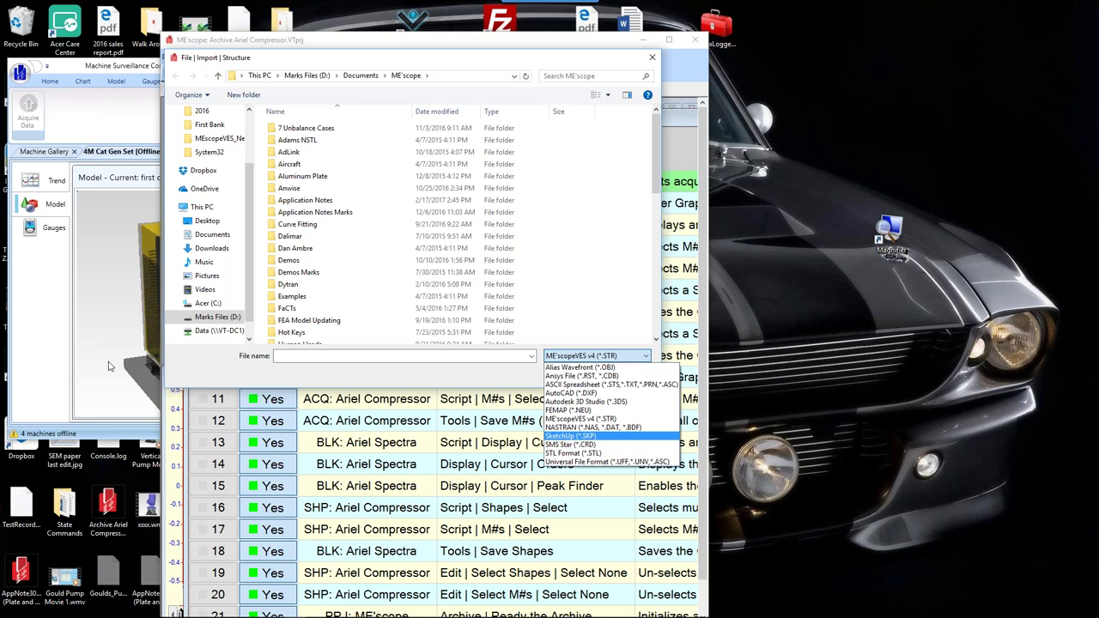
Switch to Machine Surveillance Console to view the 4M Cat Gen Set model from several angles, then return to ME'scope's structure import formats
left_click(96, 257)
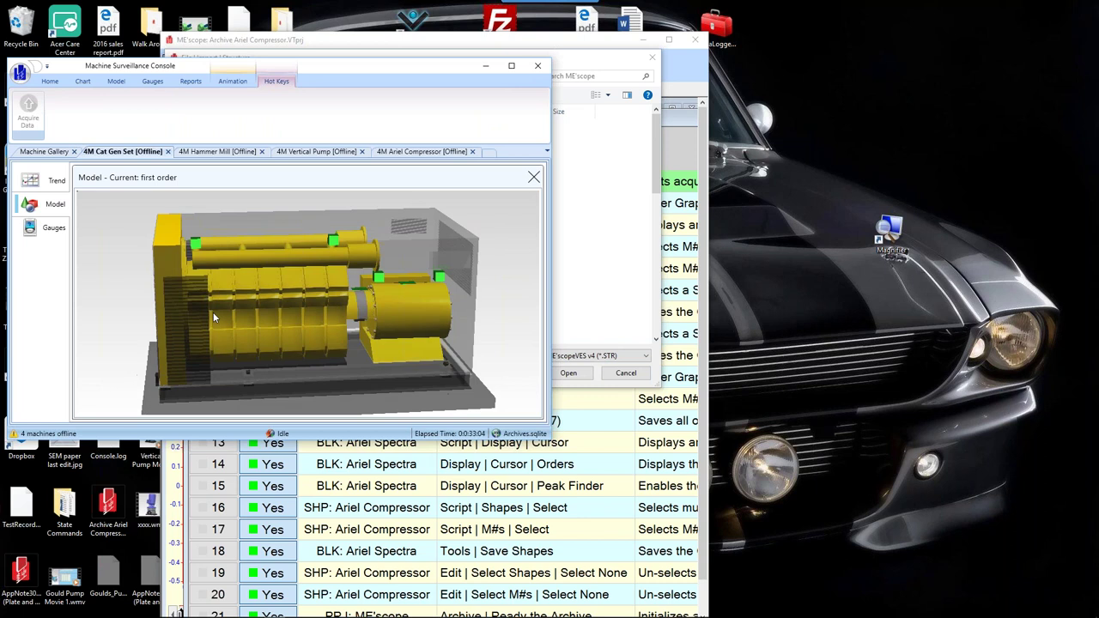
mouse_move(338, 244)
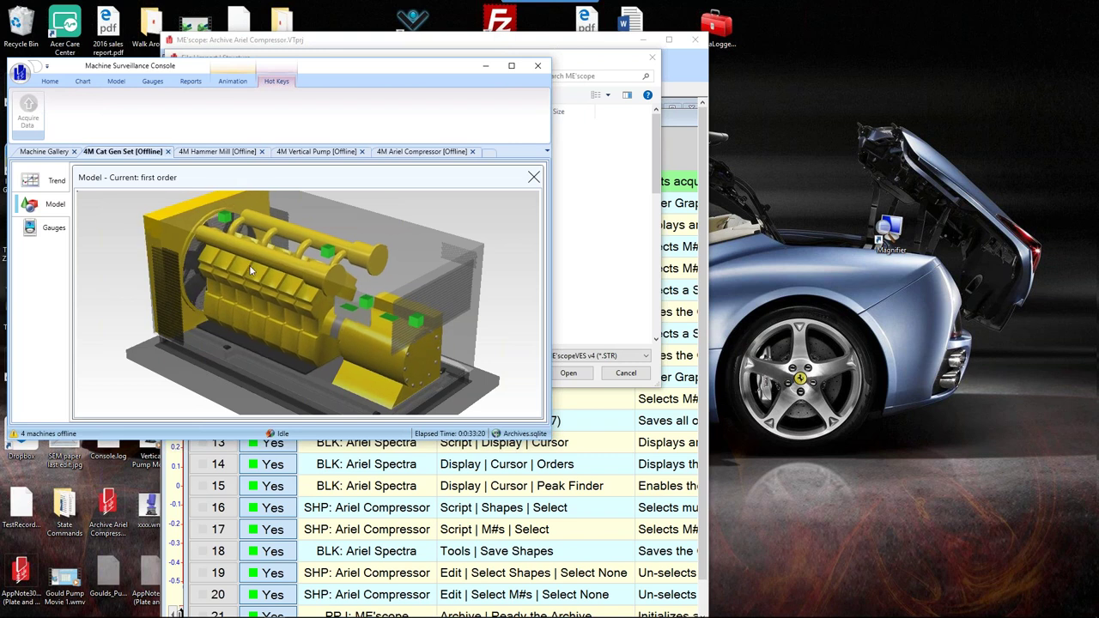
mouse_move(228, 225)
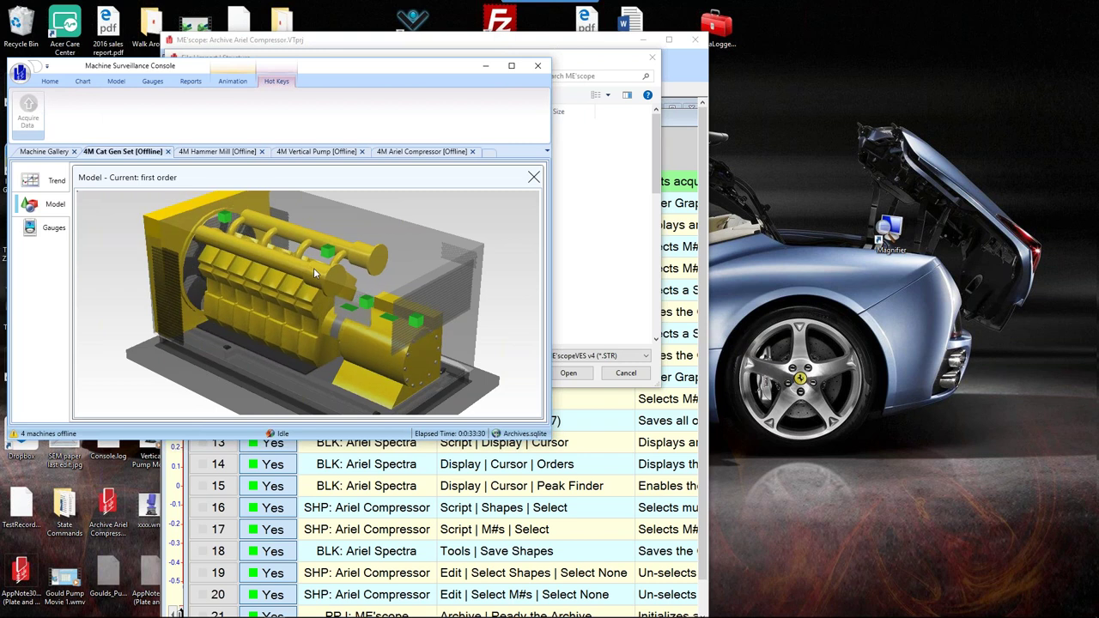
left_click_drag(312, 271, 301, 299)
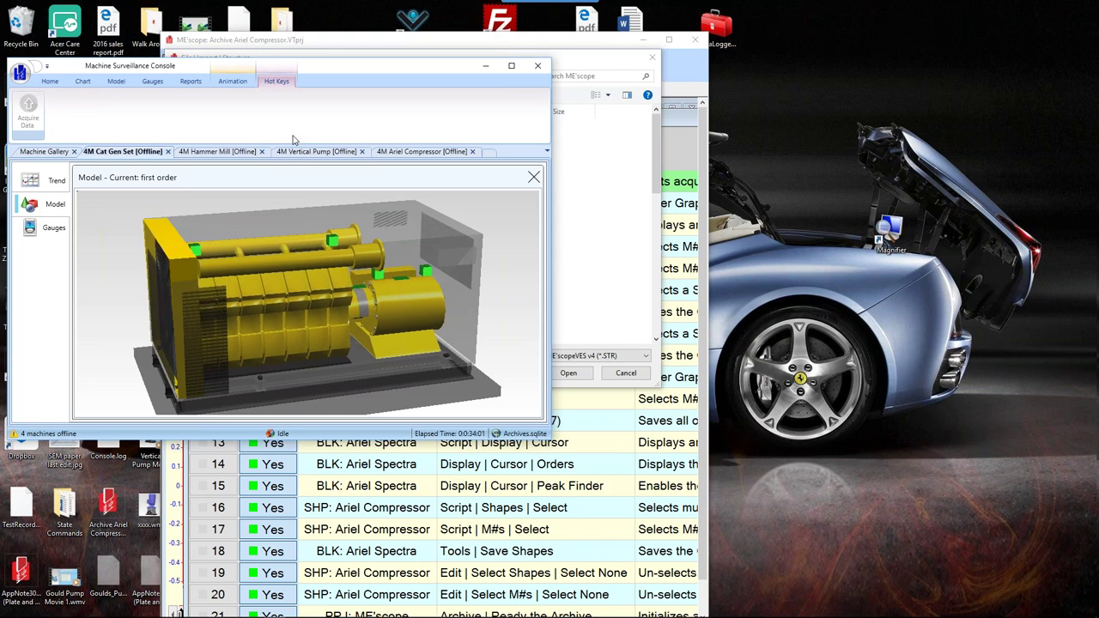
left_click(605, 200)
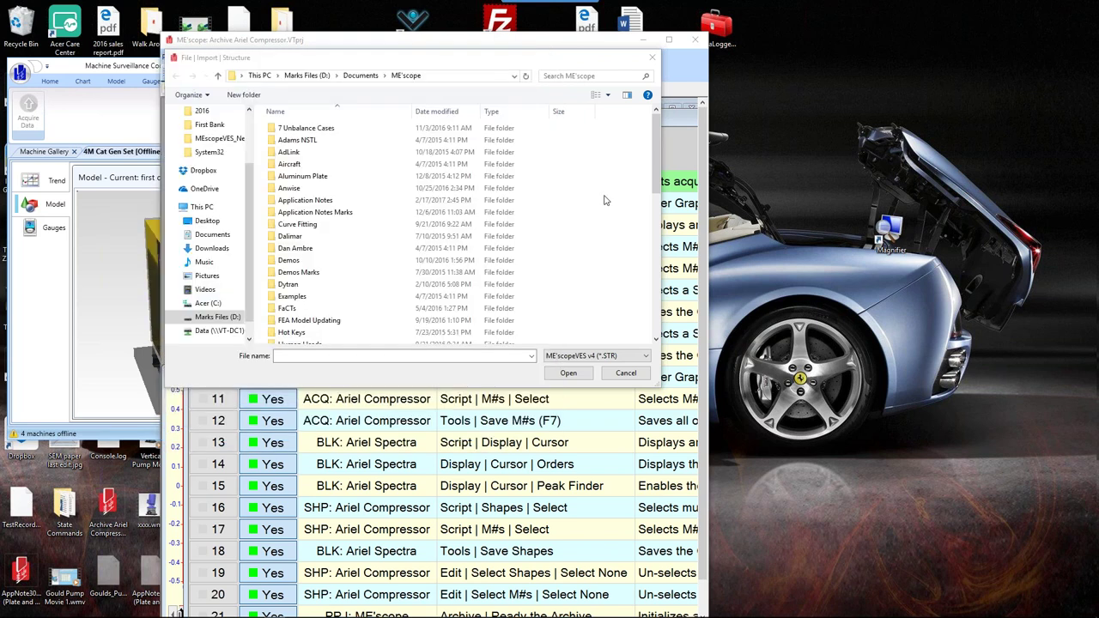
left_click(647, 356)
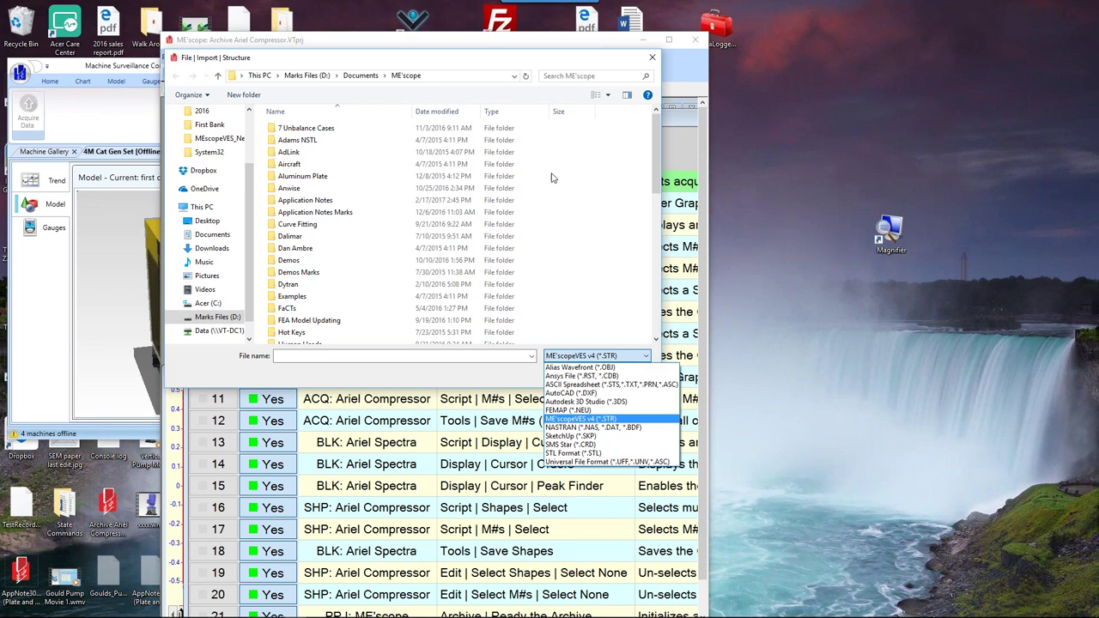
Open the ME'scope Links PDF from the desktop and follow the Signal Analysis link under ME'scopeVES
left_click(585, 20)
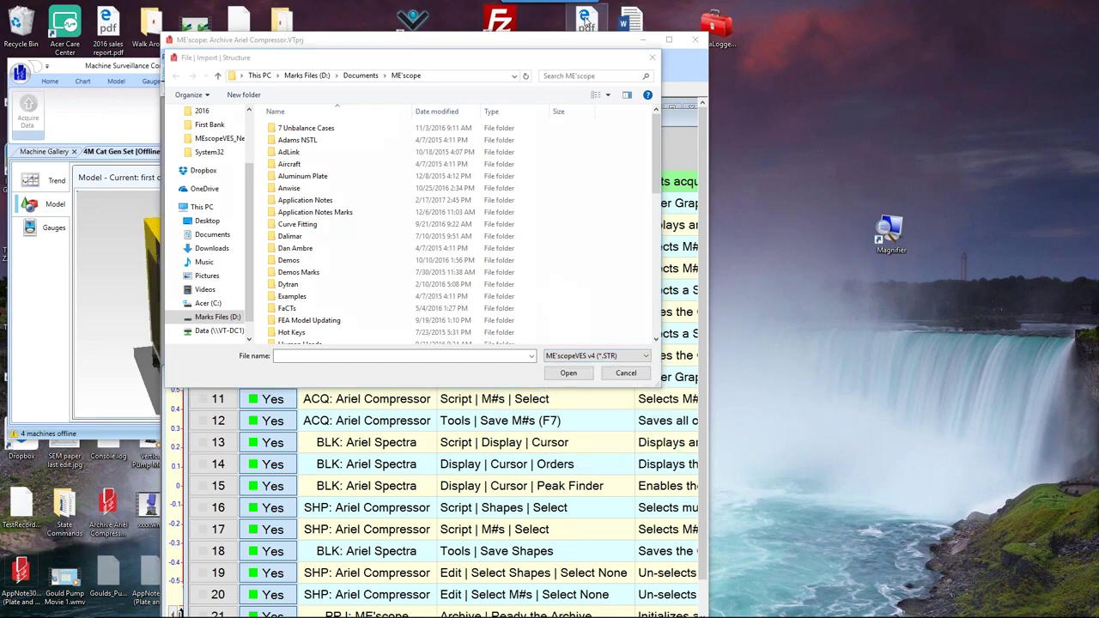
double_click(585, 21)
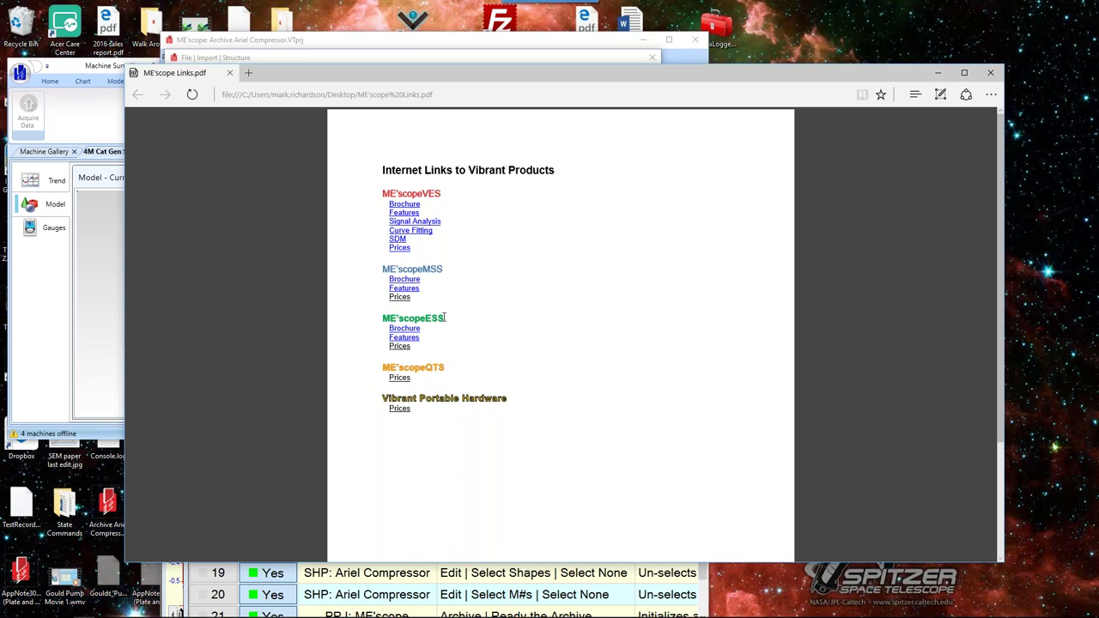
left_click(406, 225)
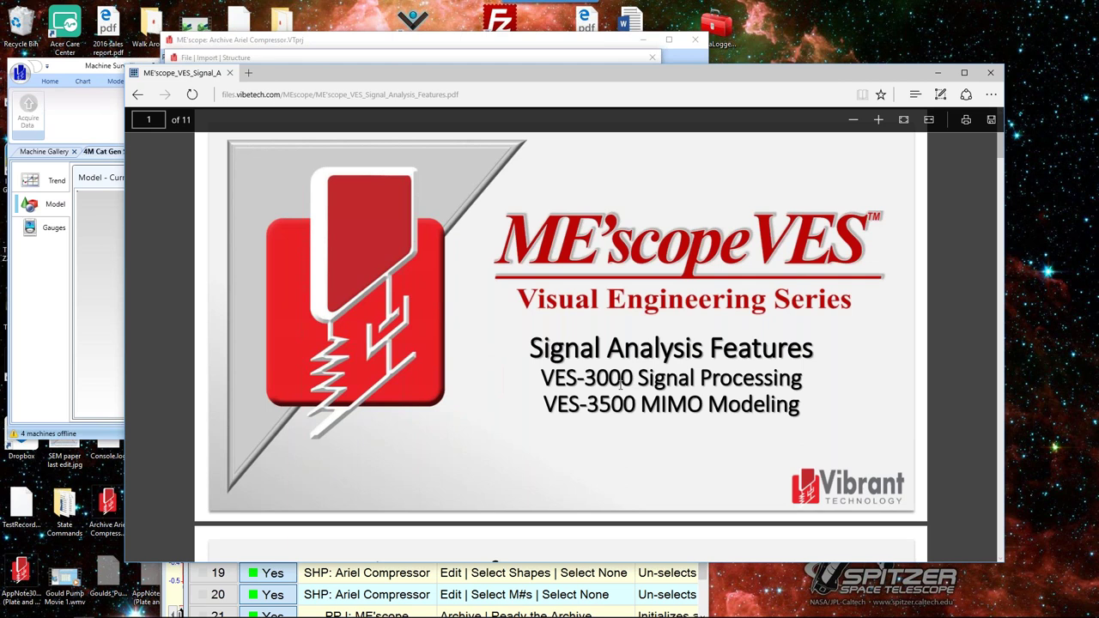
Examine the Signal Analysis Features document from the Fast Fourier Transform page through MIMO Modeling & Simulation
scroll(601, 389, "down", 1)
scroll(594, 392, "down", 4)
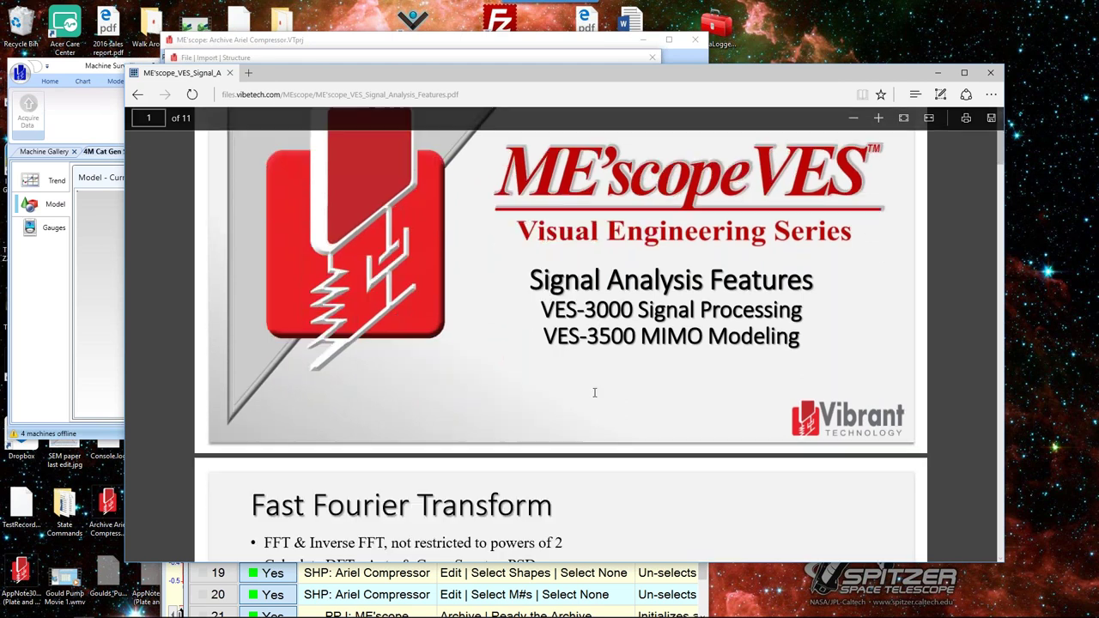
scroll(599, 335, "up", 1)
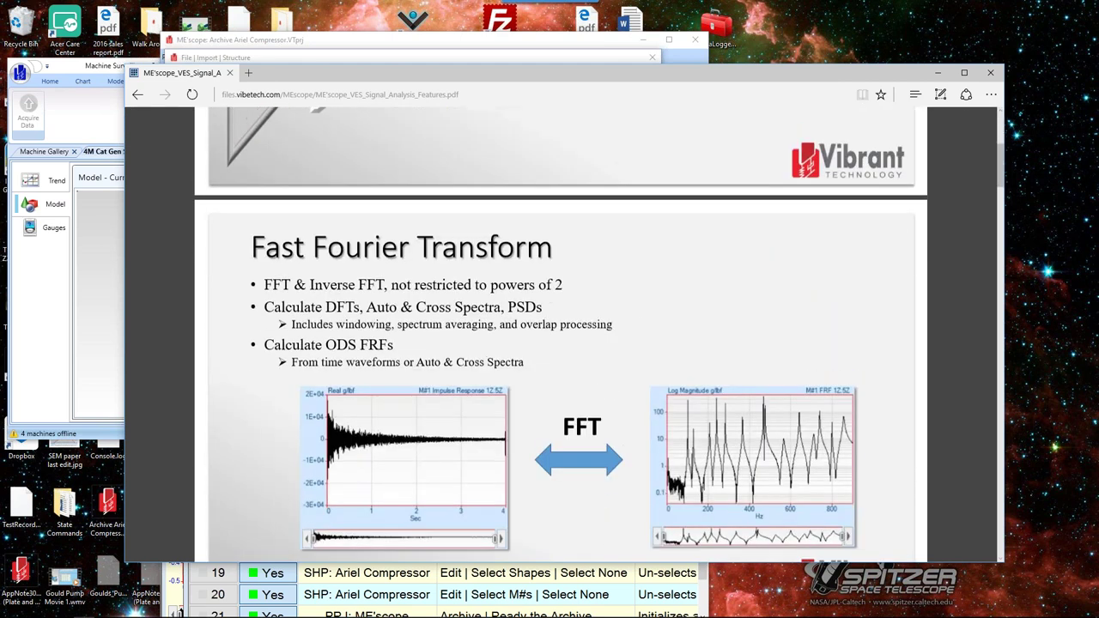
scroll(560, 335, "down", 5)
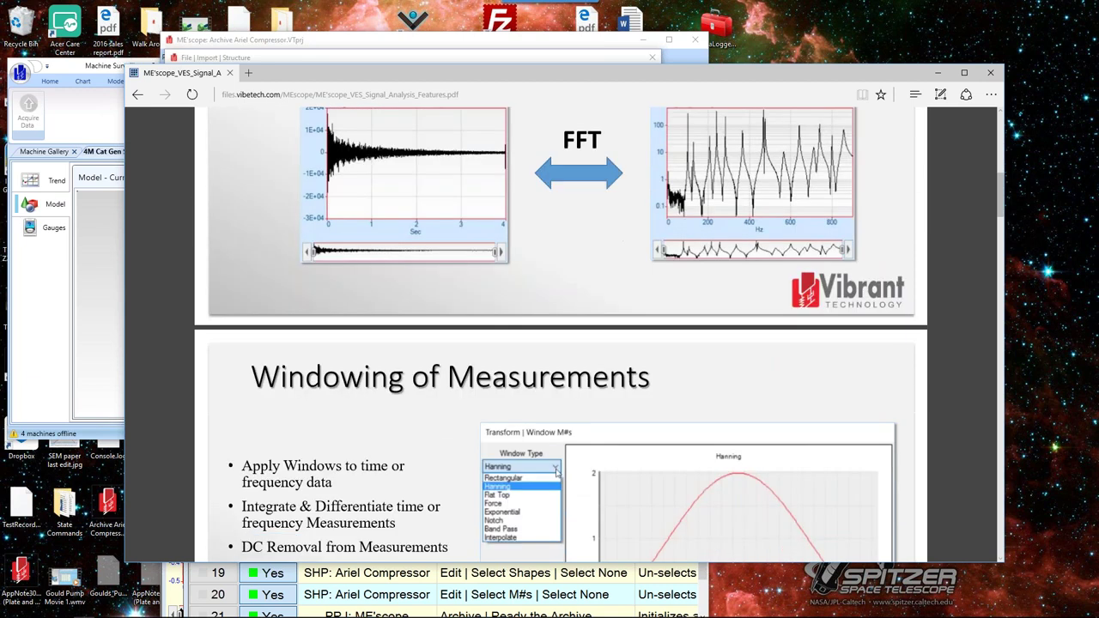
scroll(560, 334, "down", 6)
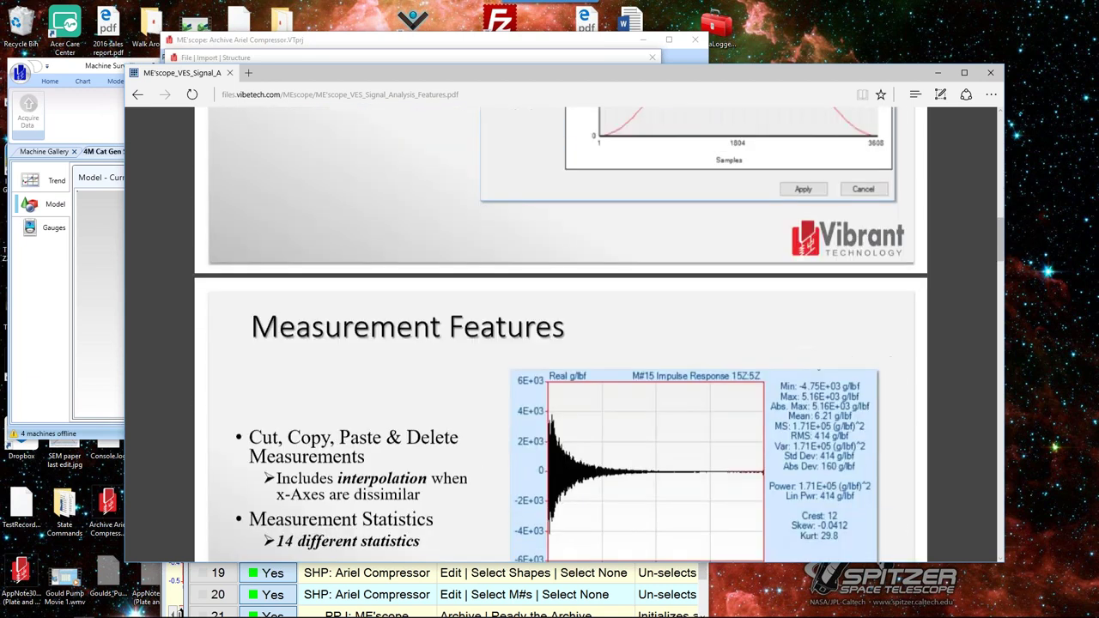
scroll(560, 335, "down", 5)
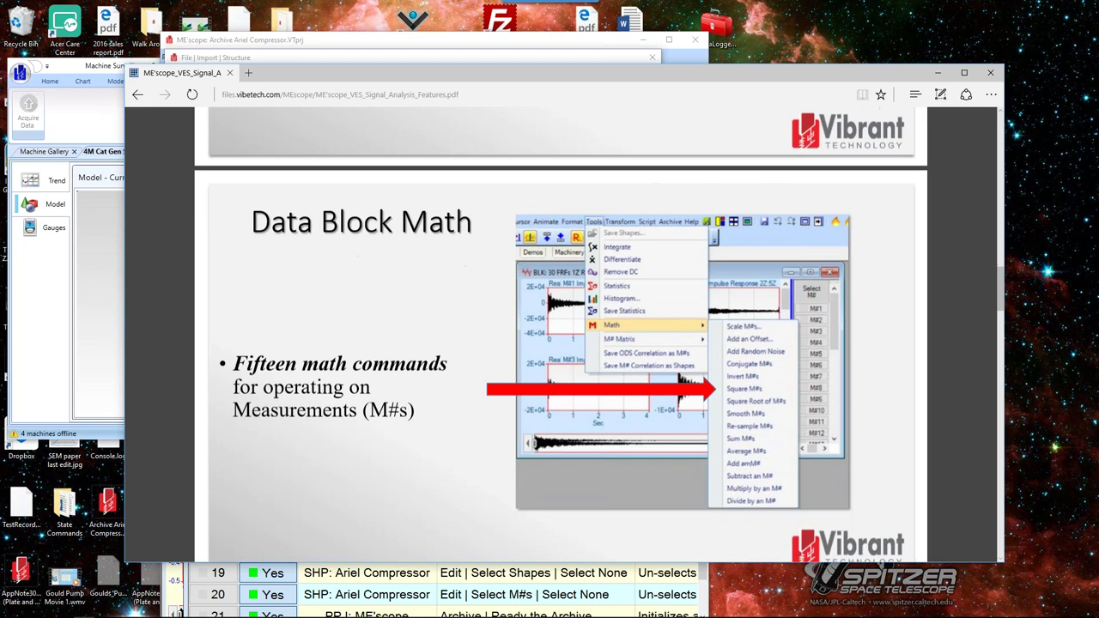
scroll(560, 335, "down", 2)
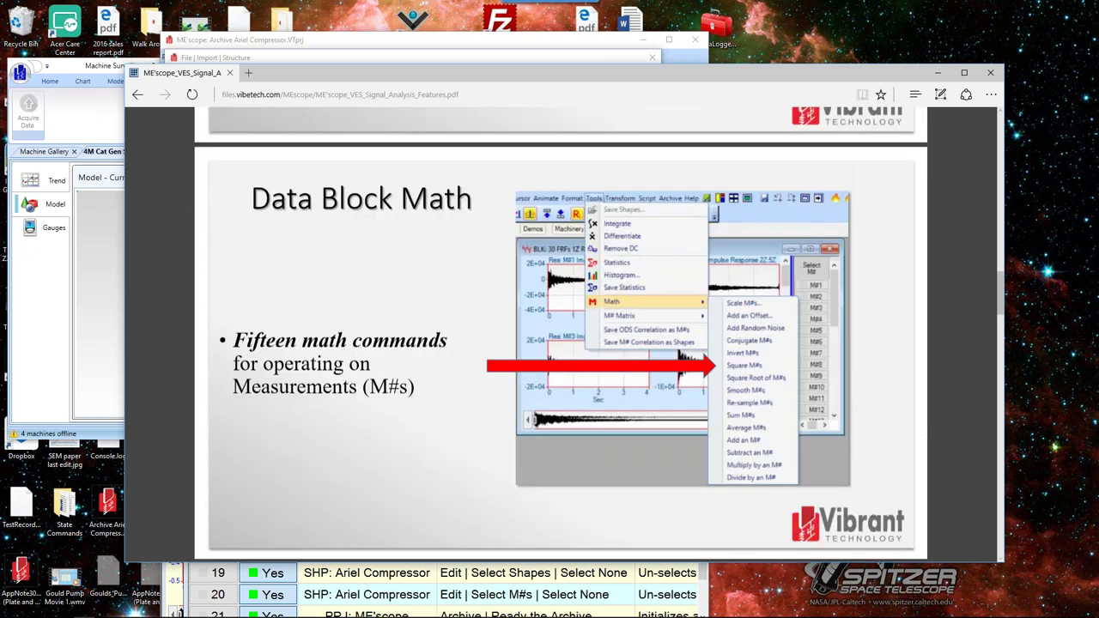
scroll(561, 335, "down", 3)
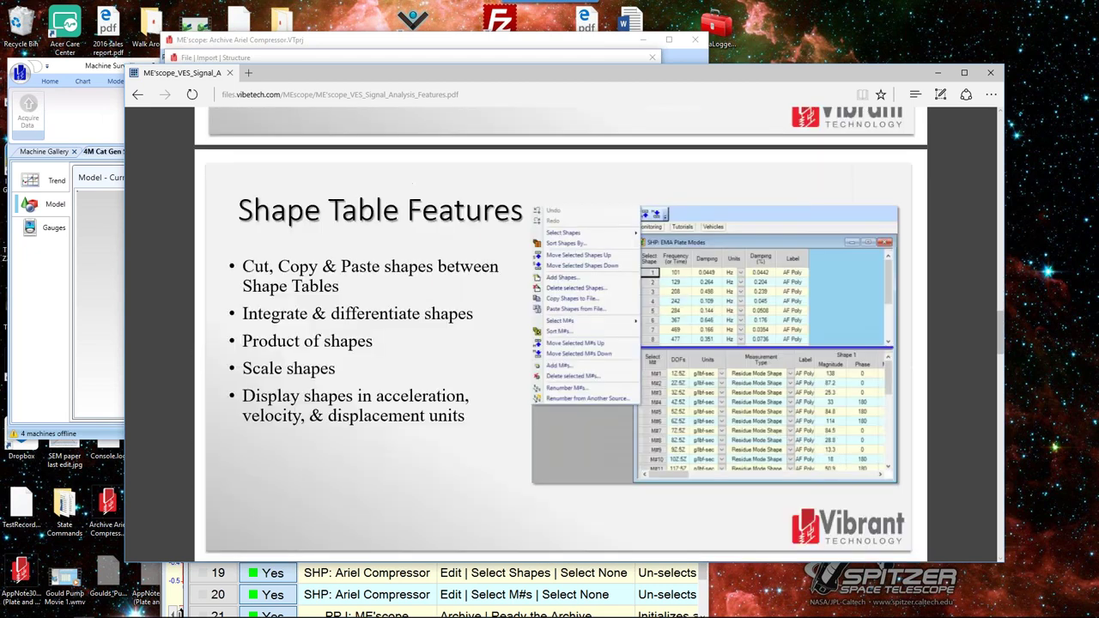
scroll(561, 335, "down", 4)
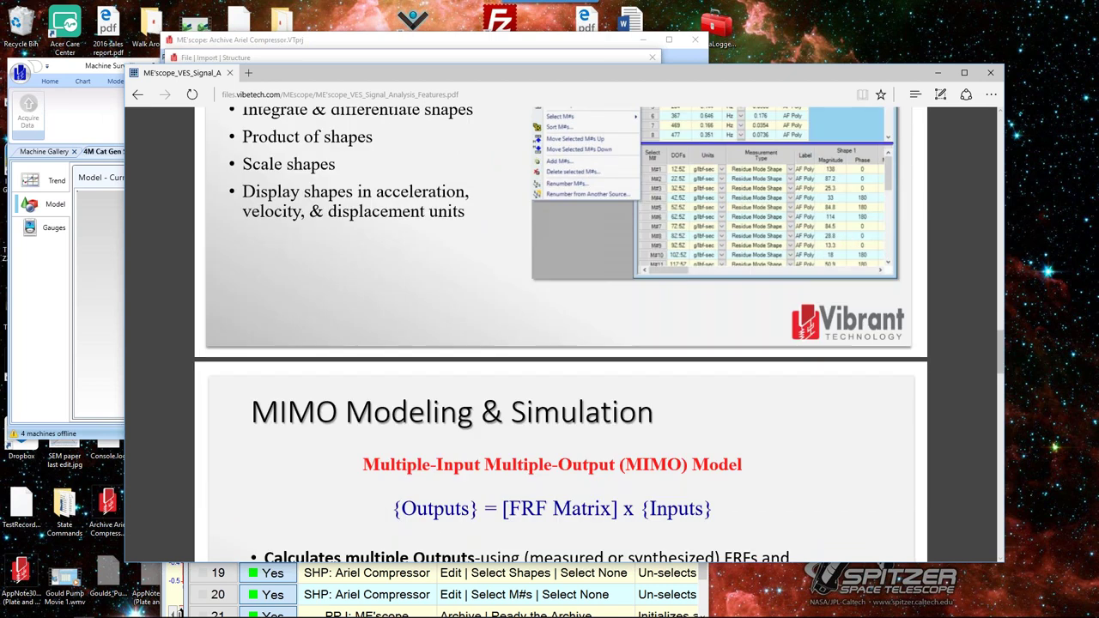
scroll(560, 335, "down", 3)
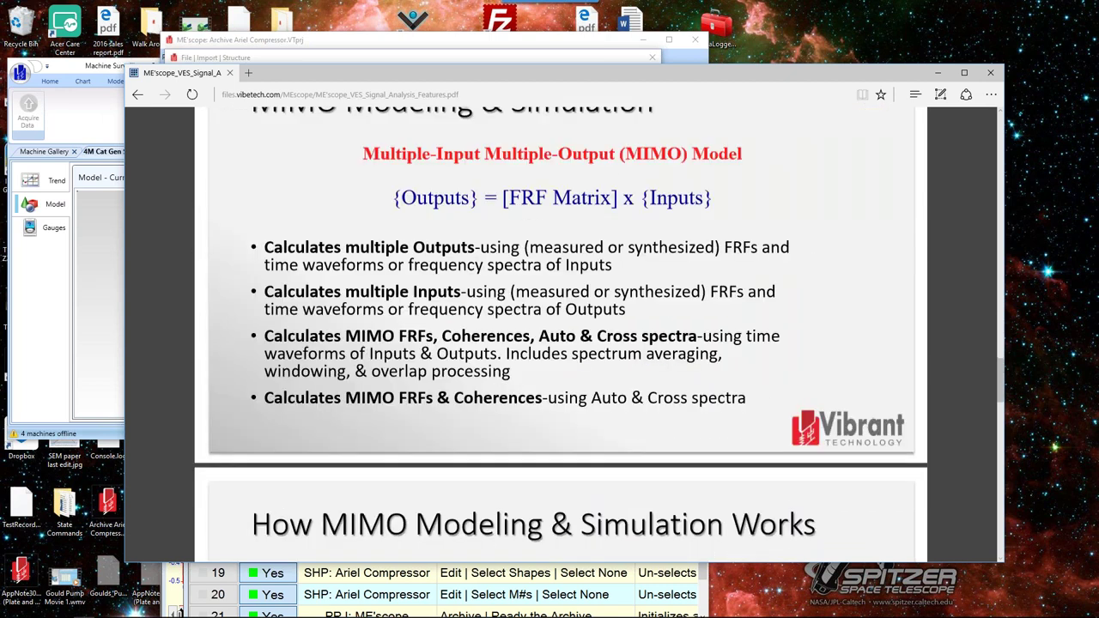